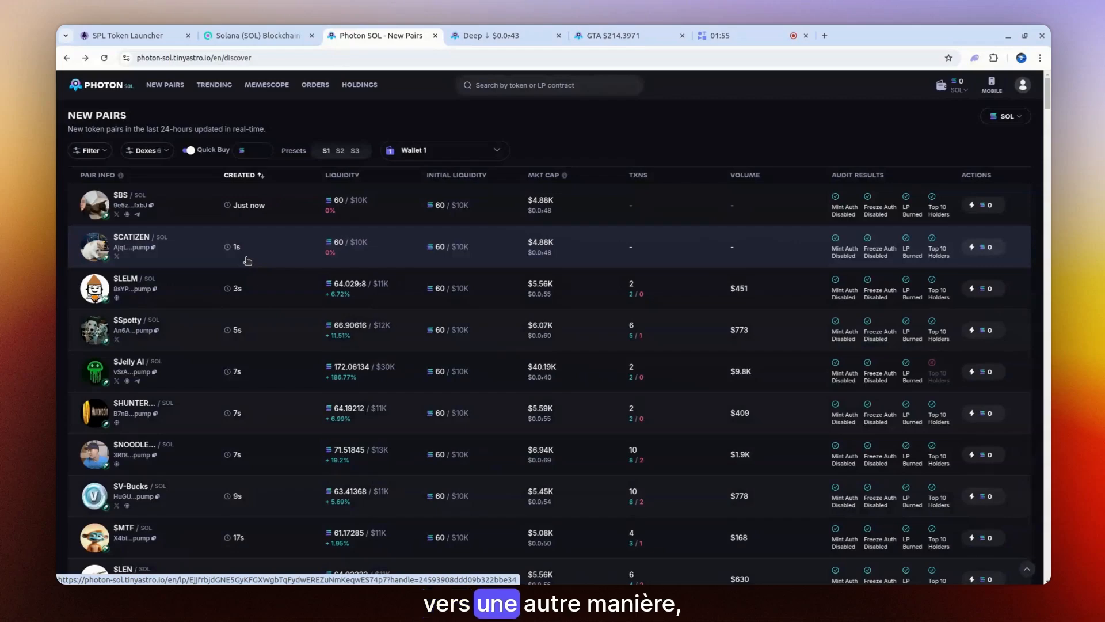
Exclude Pump.fun from the DEX filter of the new pairs list and apply the change
{"action": "left_click", "coordinate": [164, 153]}
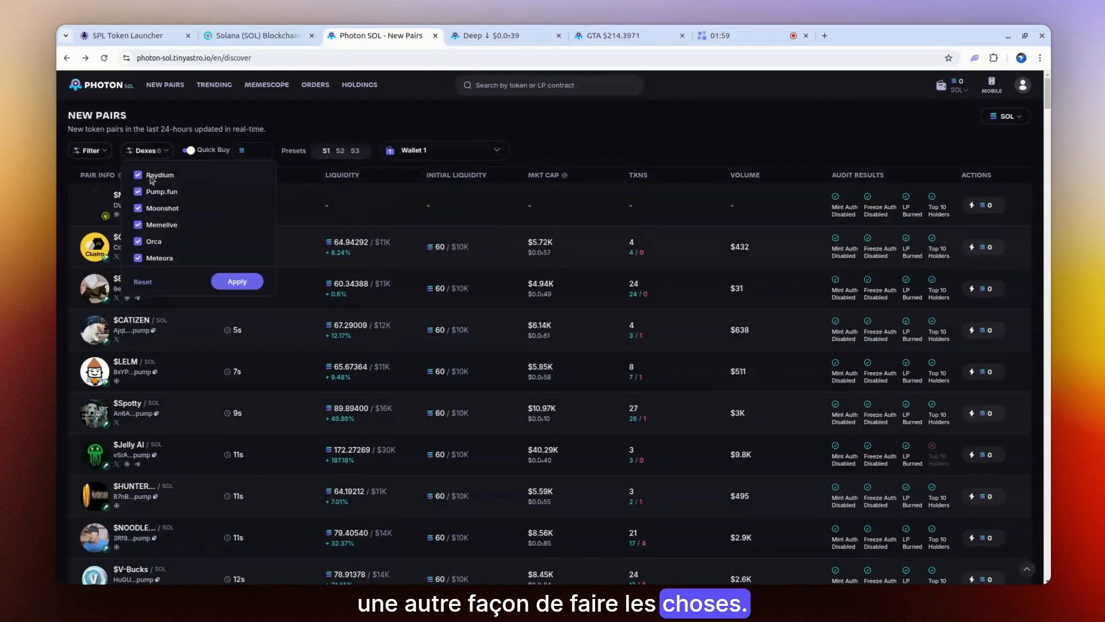
{"action": "left_click", "coordinate": [138, 191]}
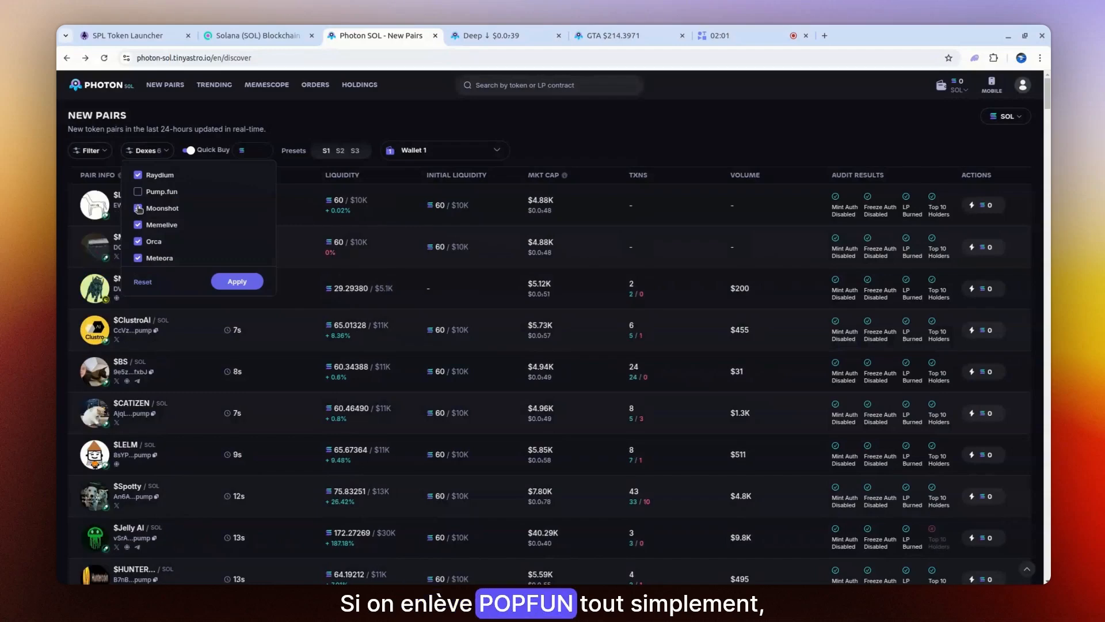
{"action": "left_click", "coordinate": [225, 282]}
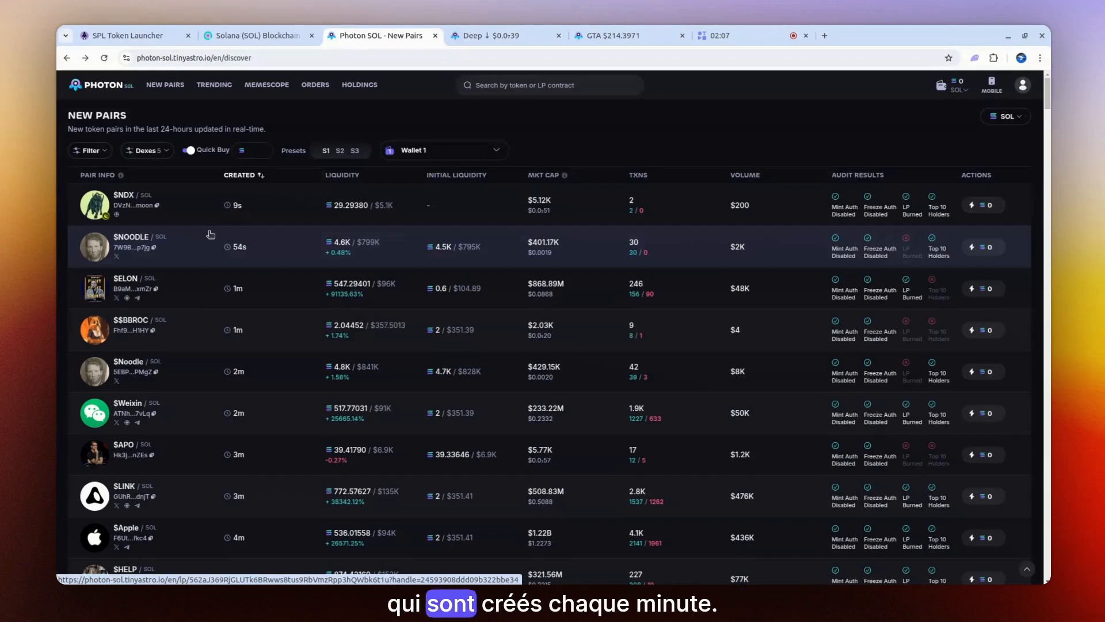
Limit the DEX filter to Raydium by excluding Moonshot, Memelive, Orca and Meteora, and apply it
{"action": "left_click", "coordinate": [160, 151]}
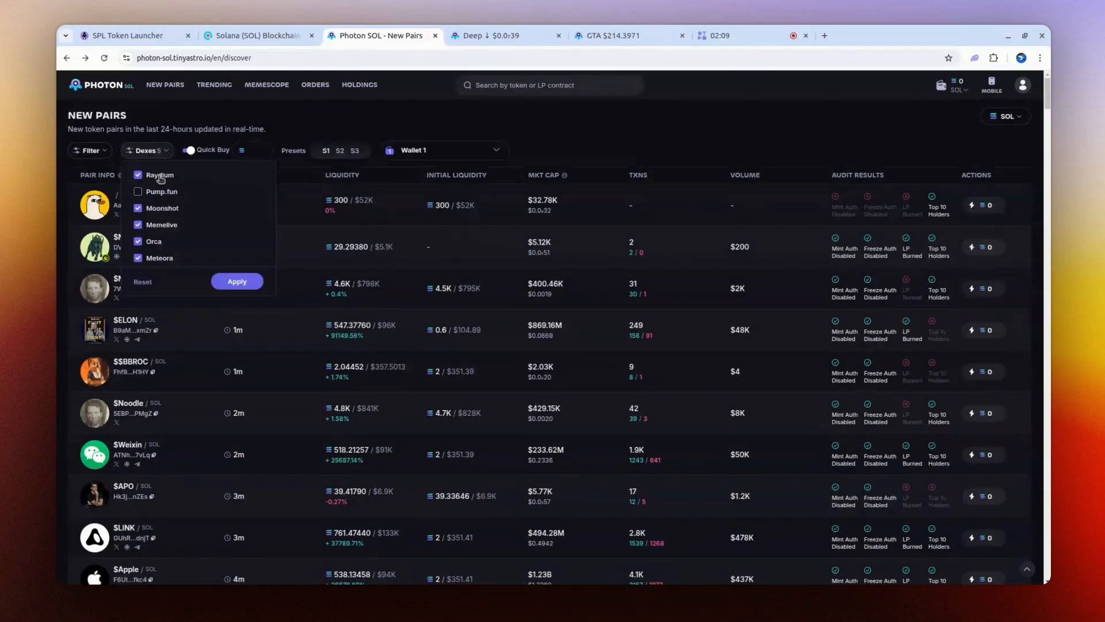
{"action": "left_click", "coordinate": [138, 225]}
{"action": "left_click", "coordinate": [138, 242]}
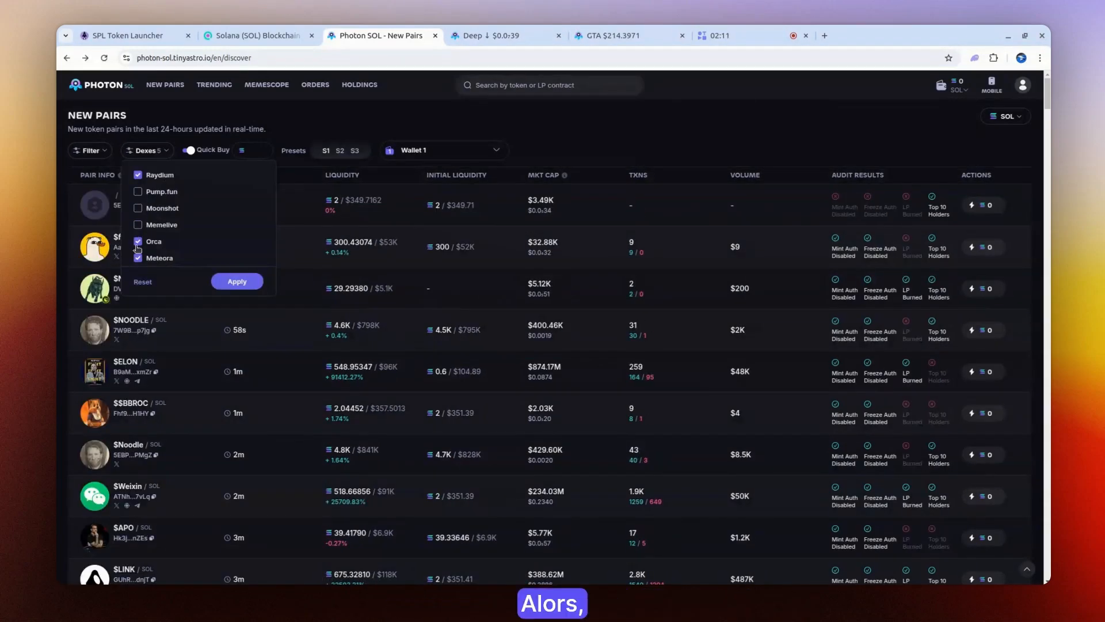
{"action": "left_click", "coordinate": [138, 258]}
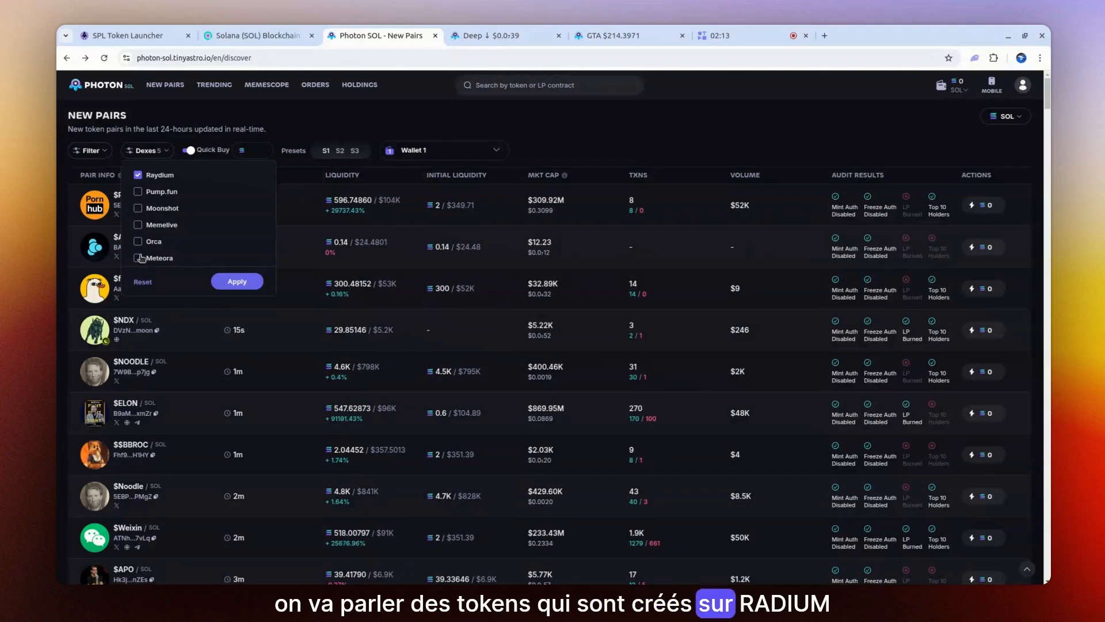
{"action": "left_click", "coordinate": [233, 281]}
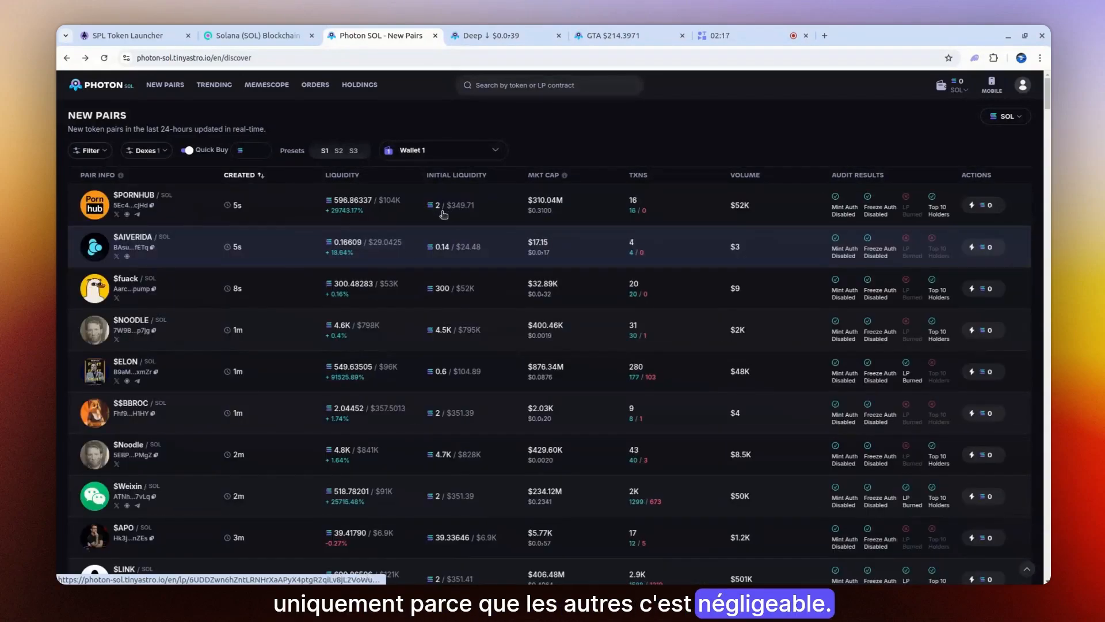
Recheck the applied DEX filter and look through the list of new Raydium token pairs
{"action": "left_click", "coordinate": [144, 151]}
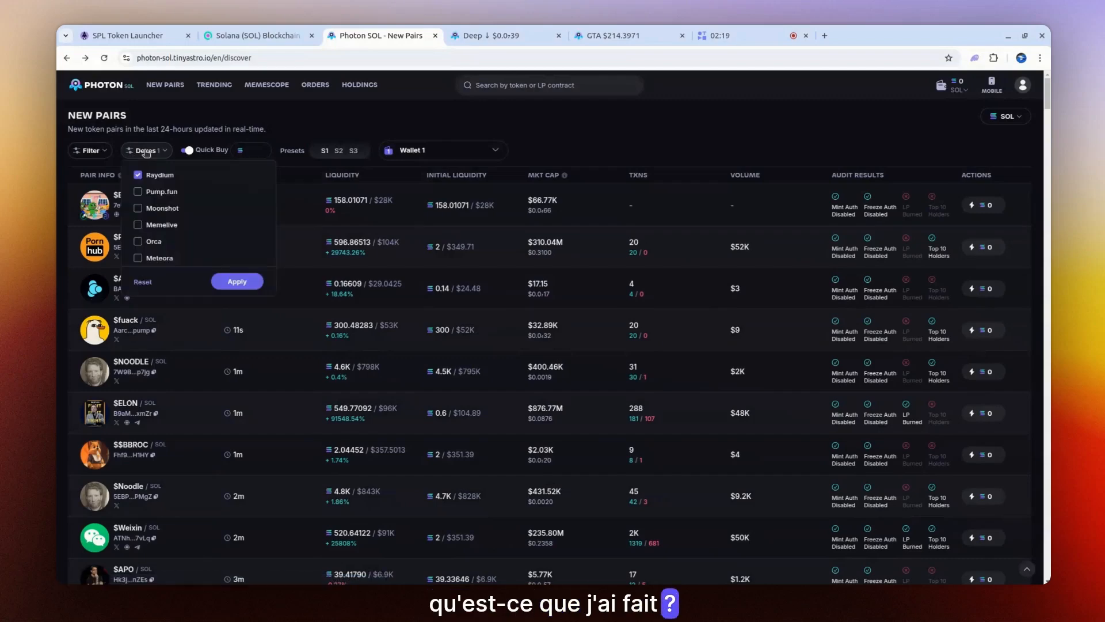
{"action": "left_click", "coordinate": [246, 282]}
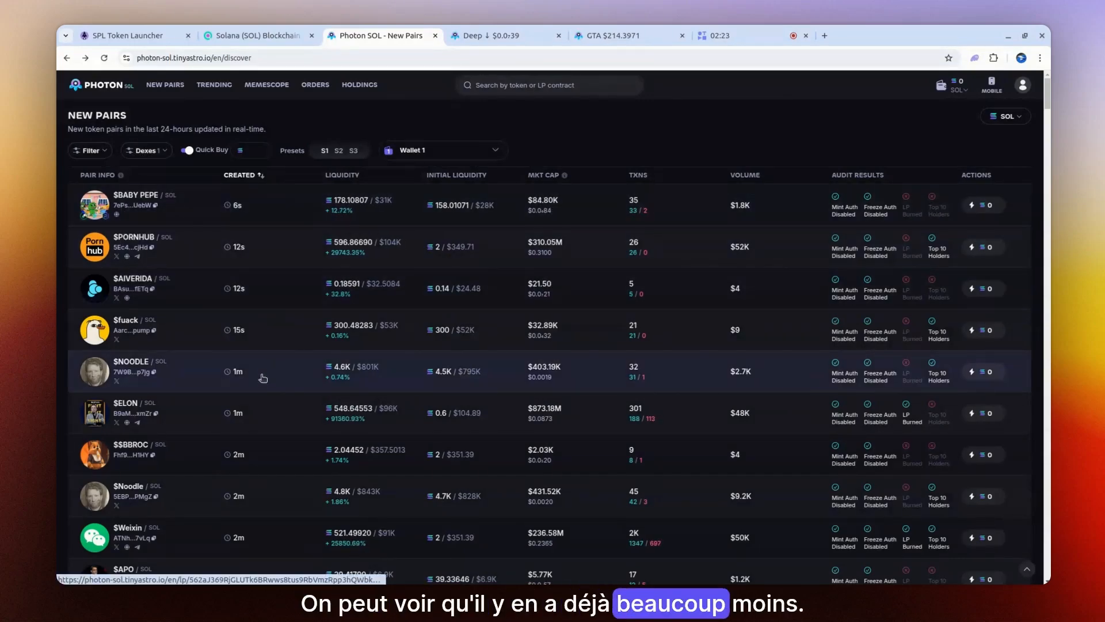
{"action": "scroll", "coordinate": [261, 401], "scroll_direction": "down", "scroll_amount": 5}
{"action": "scroll", "coordinate": [261, 402], "scroll_direction": "up", "scroll_amount": 5}
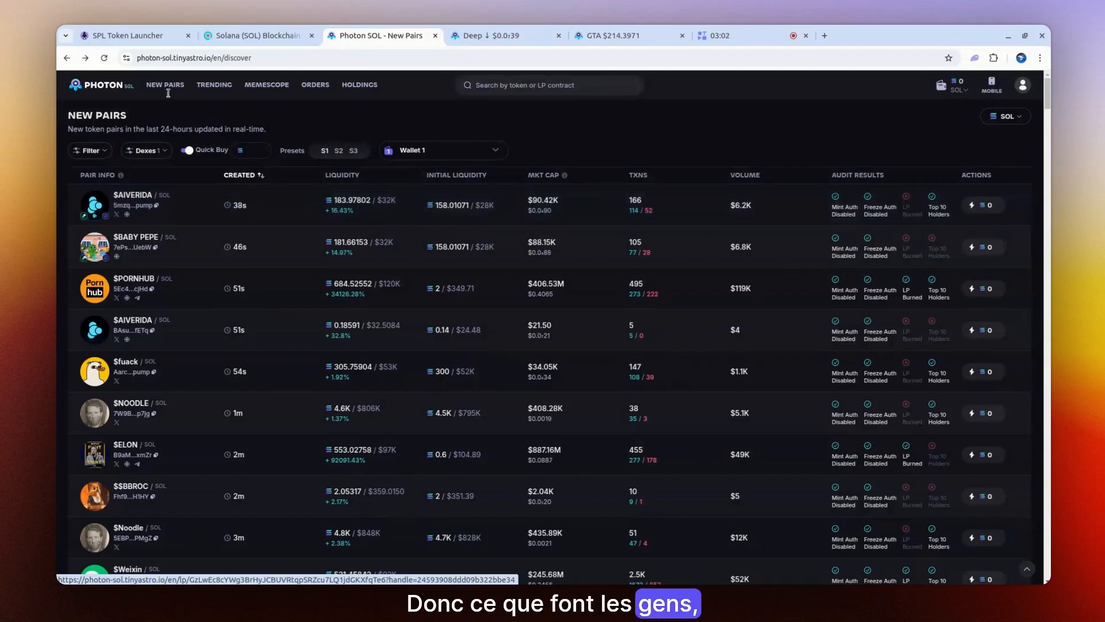
Switch to the SPL Token Launcher site, open its token creation form and review the options down to the advanced token controls
{"action": "left_click", "coordinate": [122, 37]}
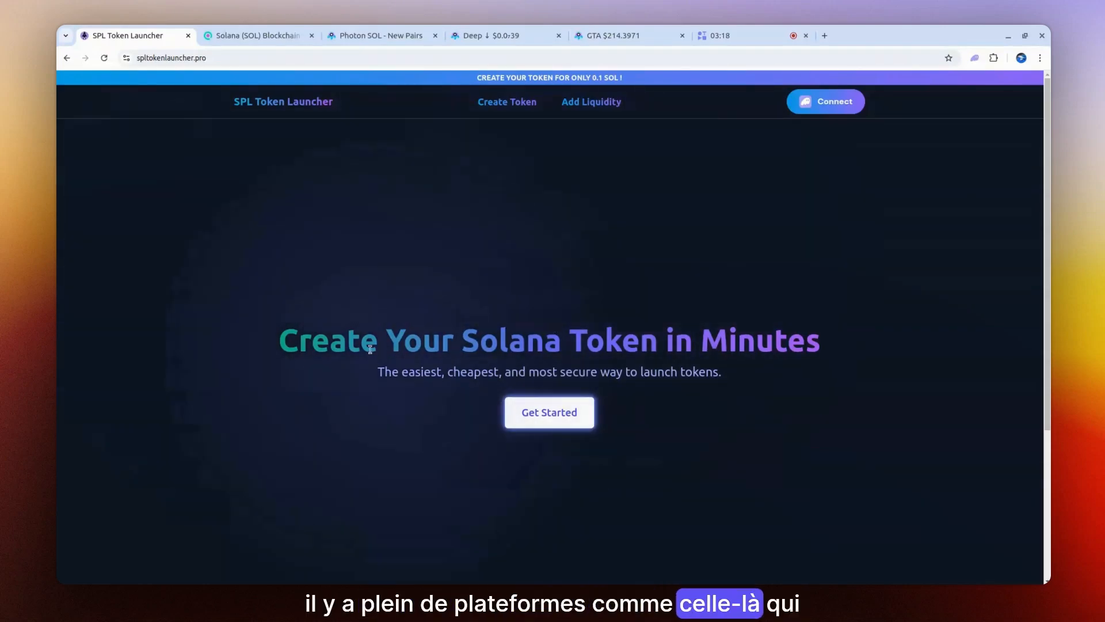
{"action": "left_click", "coordinate": [547, 420]}
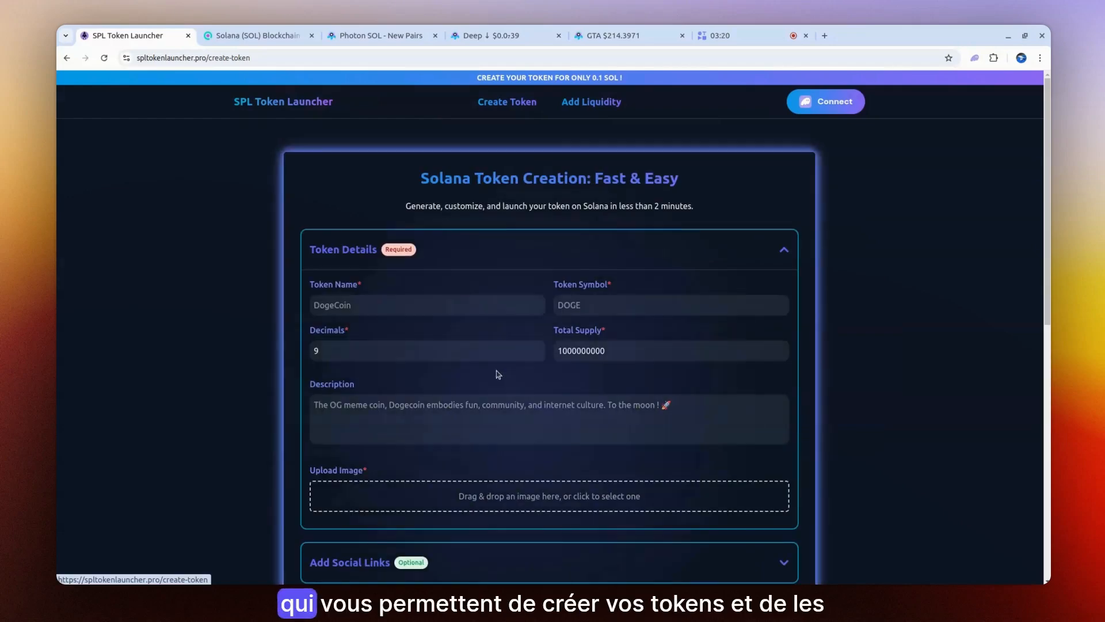
{"action": "scroll", "coordinate": [518, 369], "scroll_direction": "down", "scroll_amount": 1}
{"action": "scroll", "coordinate": [454, 294], "scroll_direction": "down", "scroll_amount": 1}
{"action": "scroll", "coordinate": [697, 235], "scroll_direction": "down", "scroll_amount": 3}
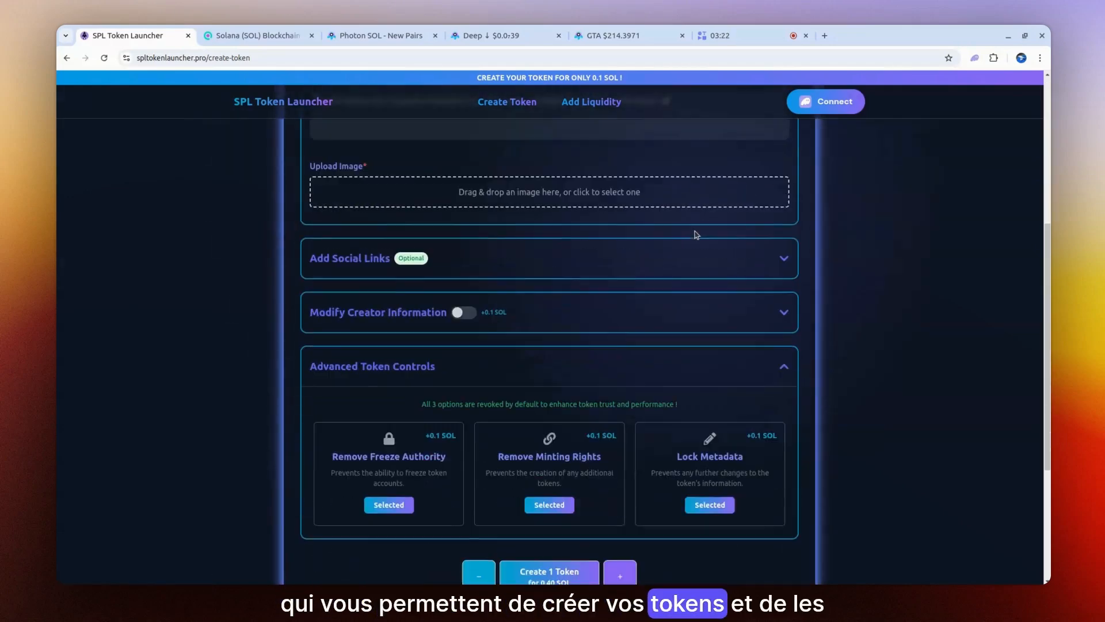
{"action": "scroll", "coordinate": [696, 235], "scroll_direction": "down", "scroll_amount": 1}
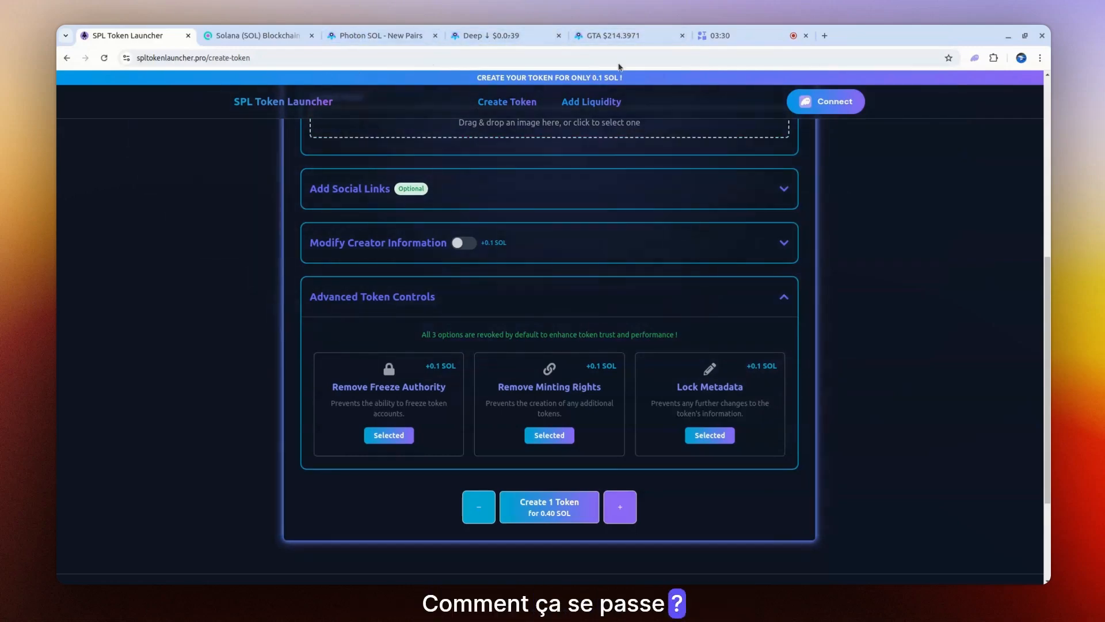
Switch to the GTA 6 token page and examine the token and SOL amounts of the initial liquidity transaction
{"action": "left_click", "coordinate": [618, 40]}
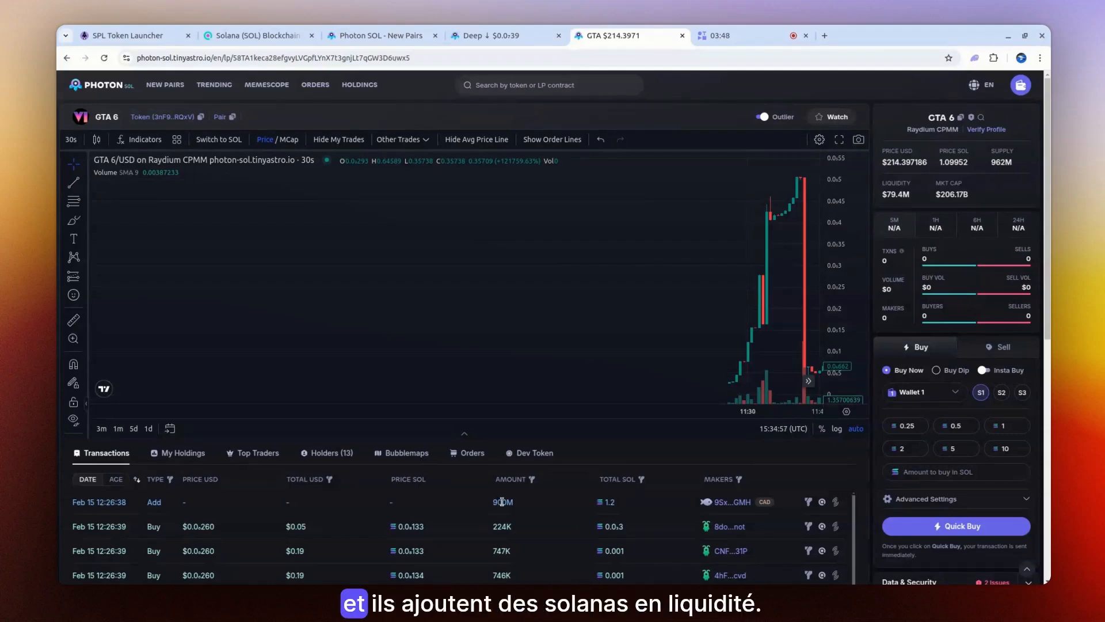
{"action": "double_click", "coordinate": [610, 503]}
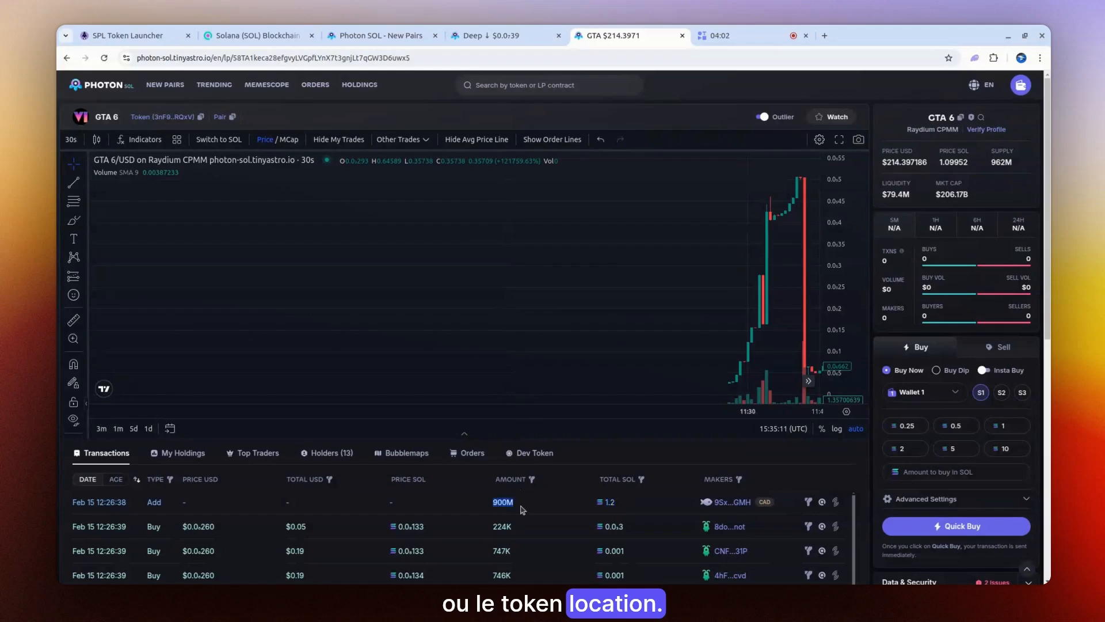
{"action": "left_click", "coordinate": [496, 510]}
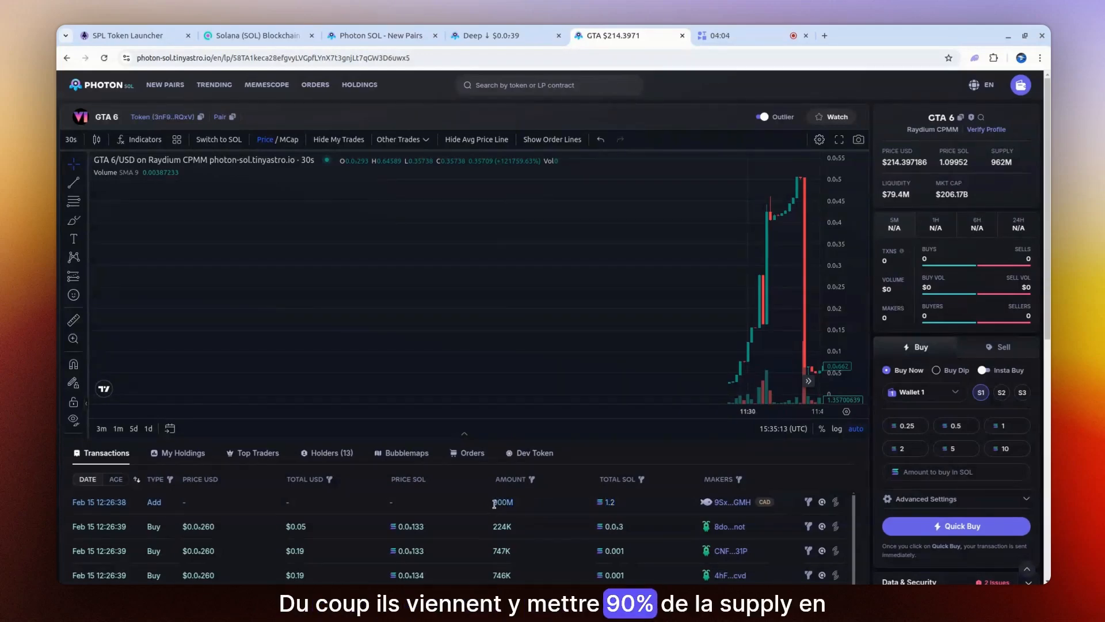
{"action": "left_click_drag", "start_coordinate": [504, 504], "coordinate": [597, 506]}
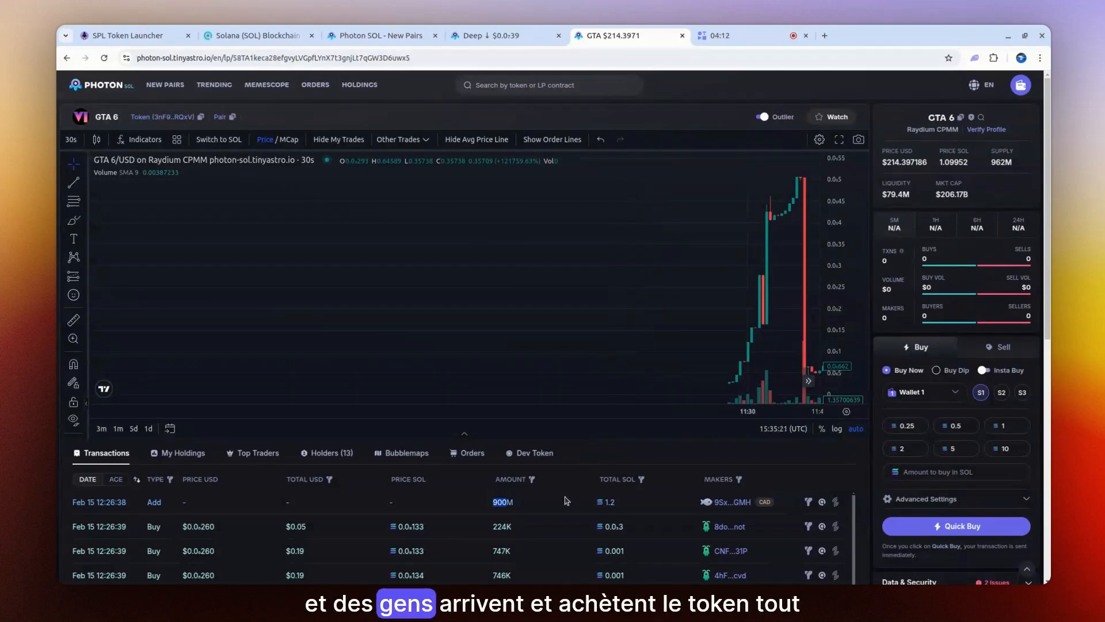
{"action": "scroll", "coordinate": [567, 501], "scroll_direction": "down", "scroll_amount": 1}
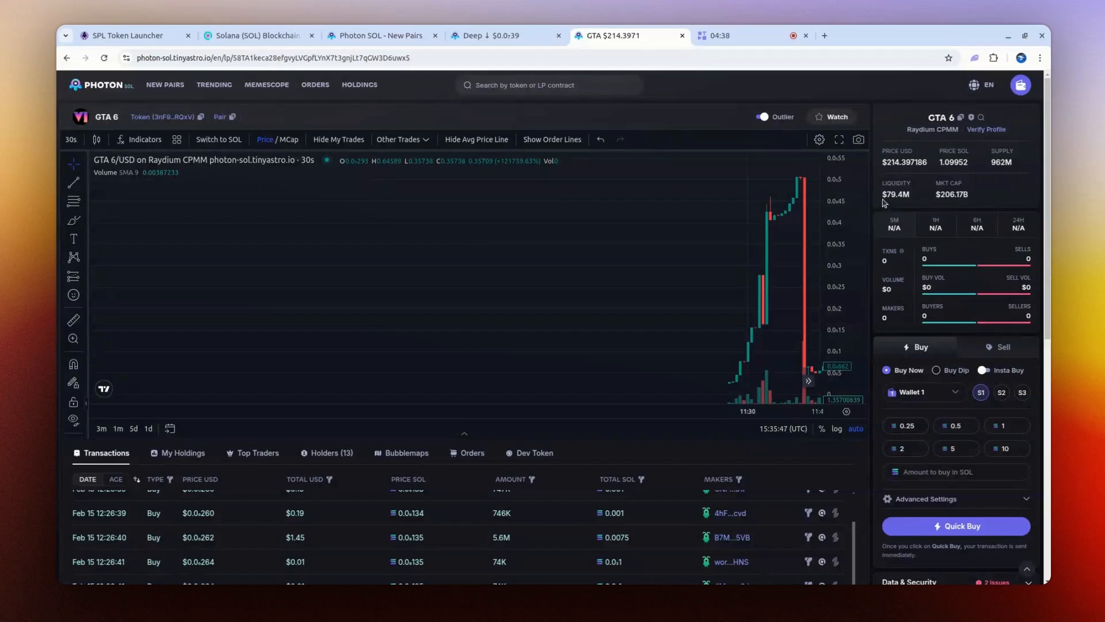
Inspect the GTA 6 token's liquidity figure, its Data & Security section and the buy and sell transactions
{"action": "left_click_drag", "start_coordinate": [883, 194], "coordinate": [908, 197]}
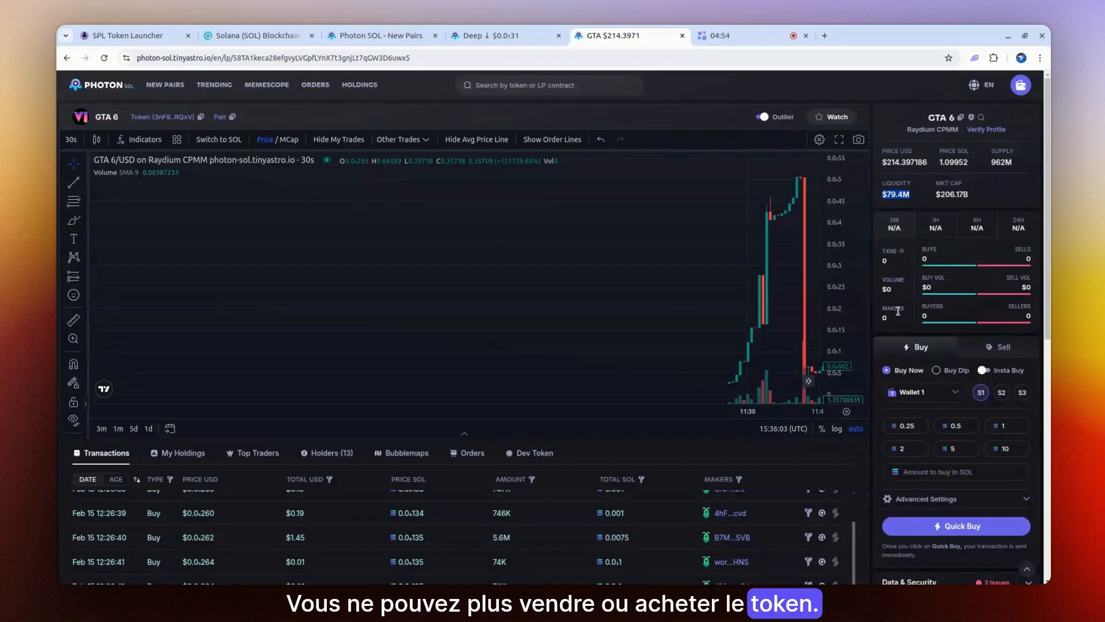
{"action": "scroll", "coordinate": [896, 309], "scroll_direction": "down", "scroll_amount": 3}
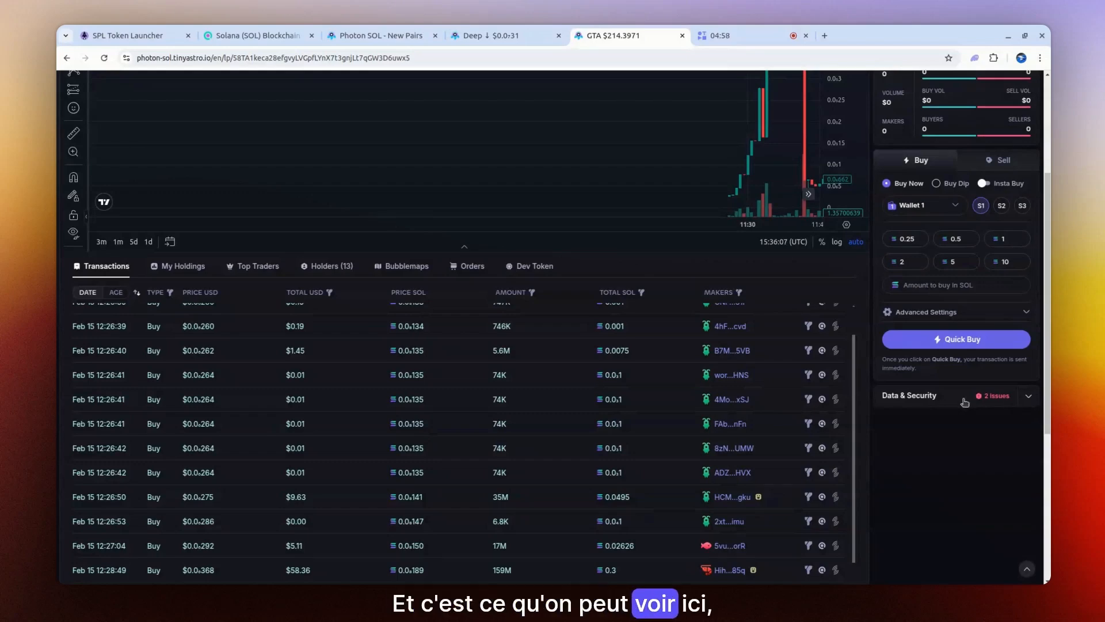
{"action": "scroll", "coordinate": [1012, 410], "scroll_direction": "down", "scroll_amount": 2}
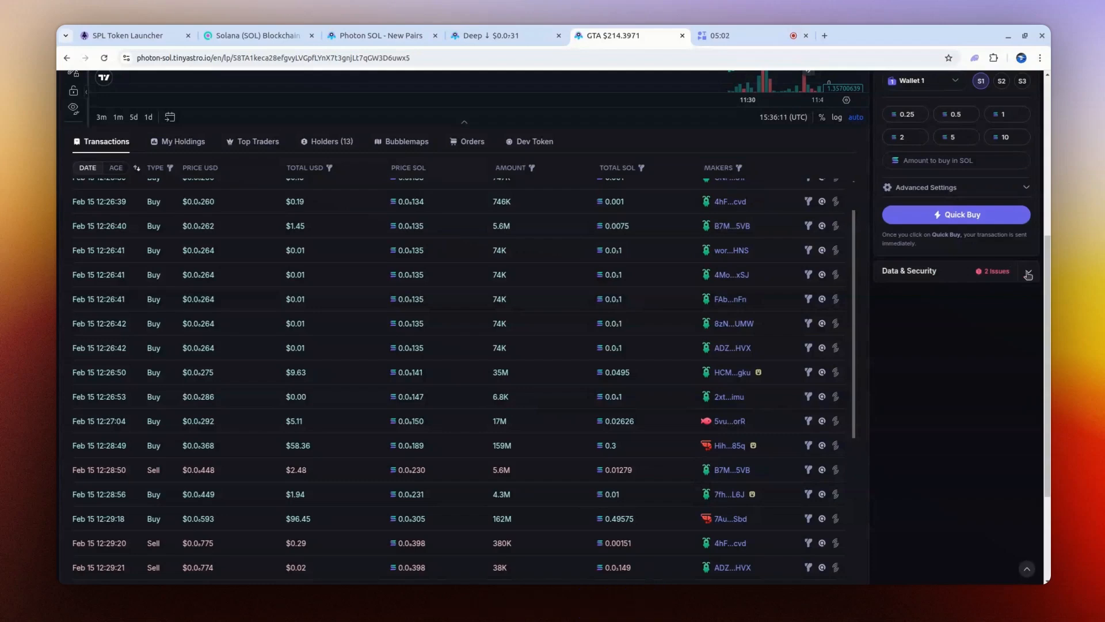
{"action": "scroll", "coordinate": [943, 410], "scroll_direction": "up", "scroll_amount": 5}
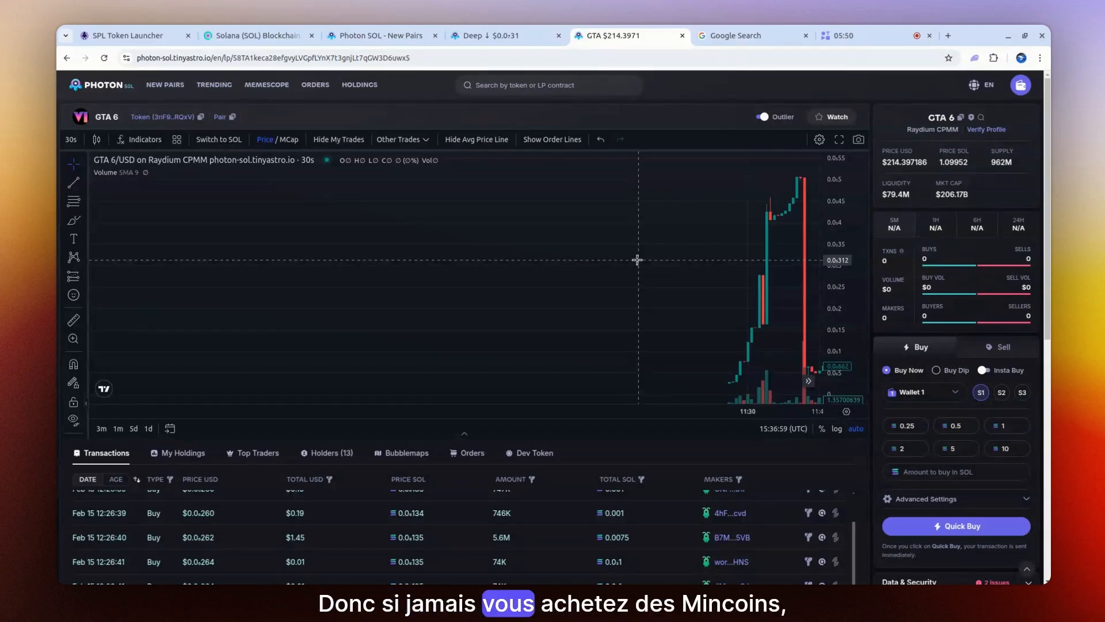
Return to the first Add transaction of GTA 6, highlight its token amount and check the Data & Security summary again
{"action": "scroll", "coordinate": [579, 542], "scroll_direction": "up", "scroll_amount": 2}
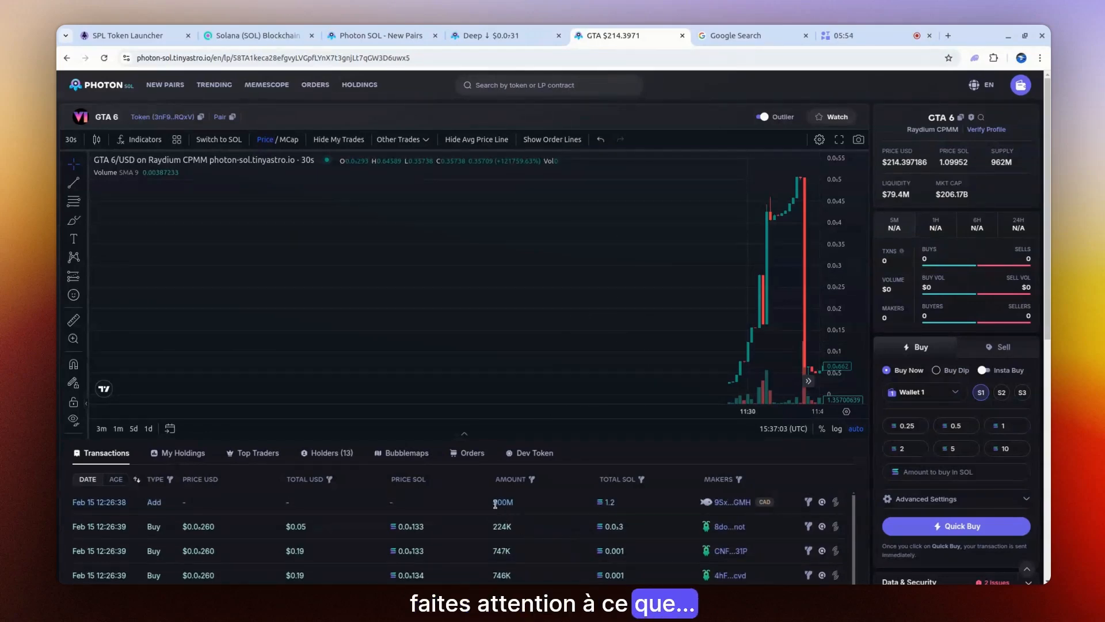
{"action": "left_click_drag", "start_coordinate": [509, 502], "coordinate": [505, 504]}
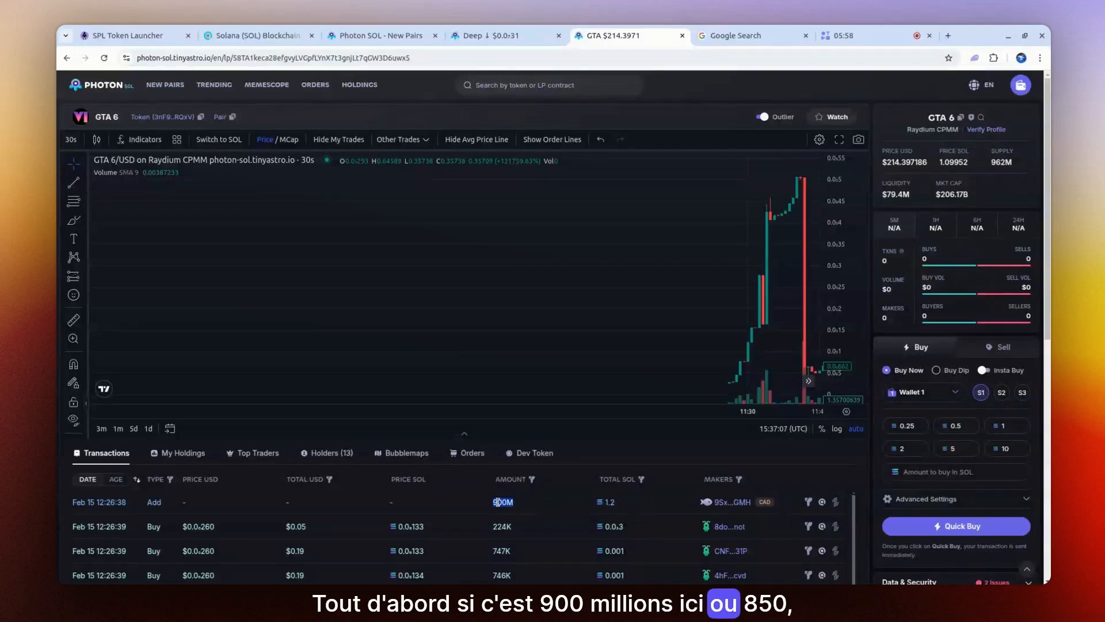
{"action": "left_click", "coordinate": [496, 501]}
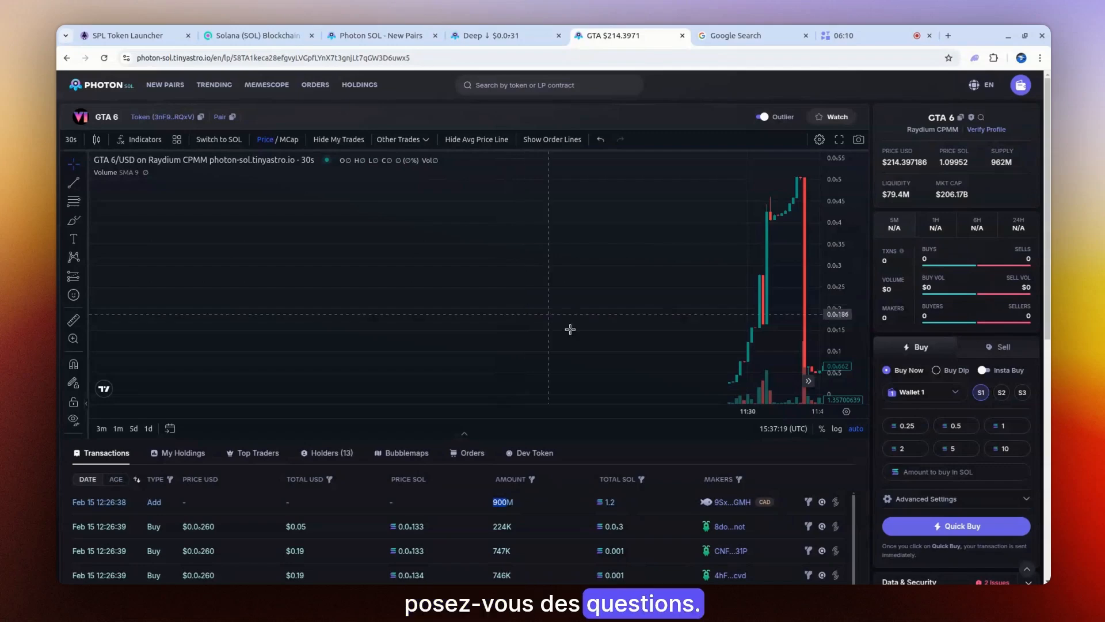
{"action": "scroll", "coordinate": [962, 403], "scroll_direction": "down", "scroll_amount": 1}
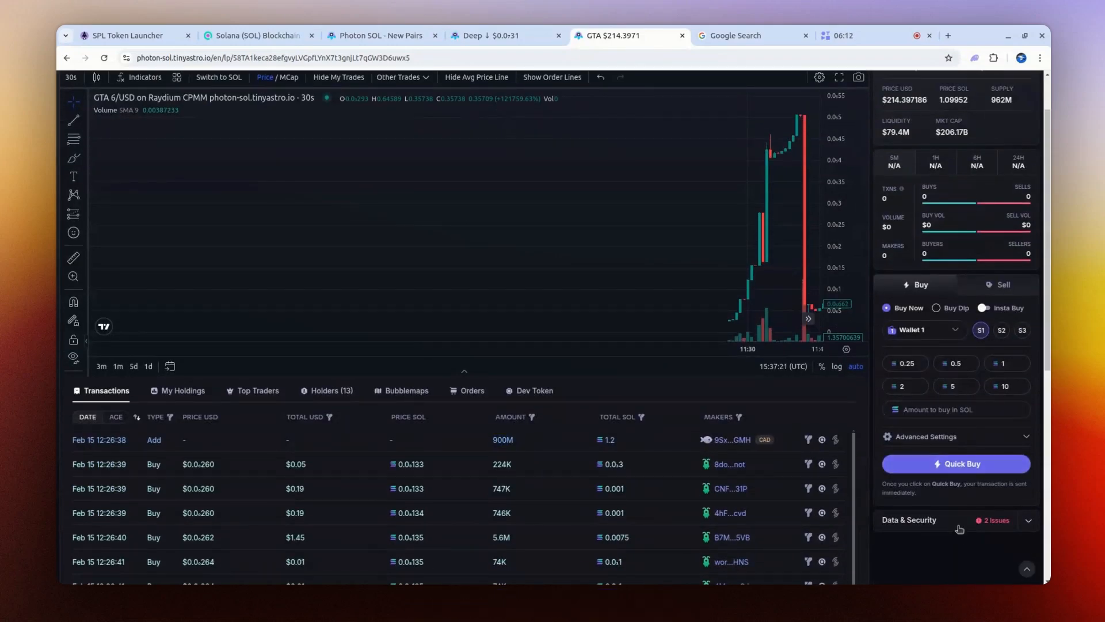
{"action": "scroll", "coordinate": [990, 526], "scroll_direction": "up", "scroll_amount": 1}
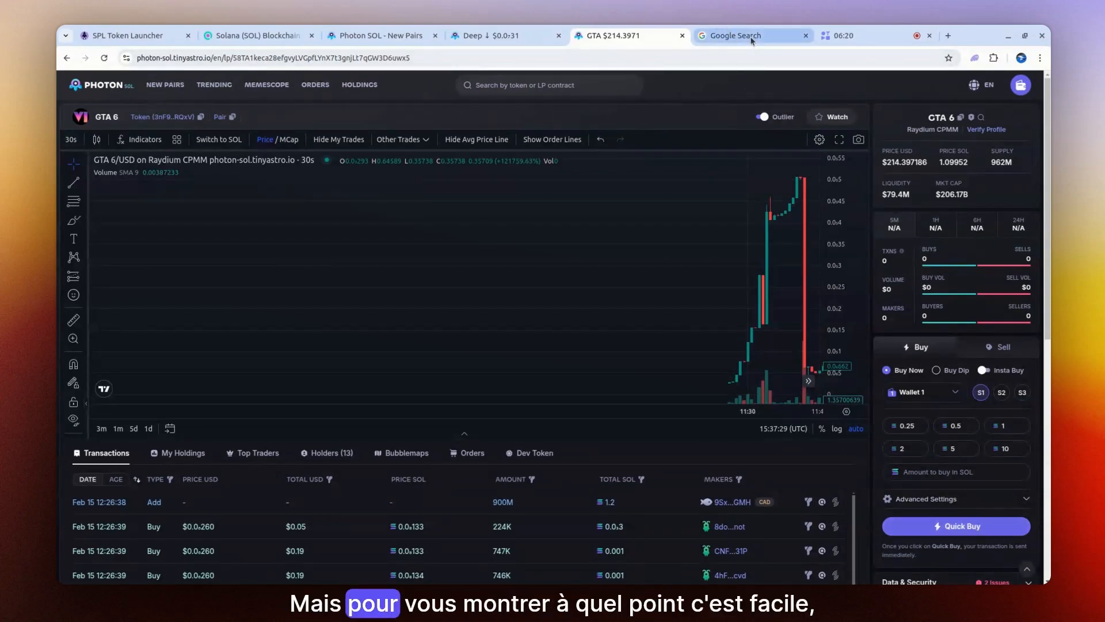
Copy the VI logo image from the Google Search results page
{"action": "mouse_move", "coordinate": [751, 41]}
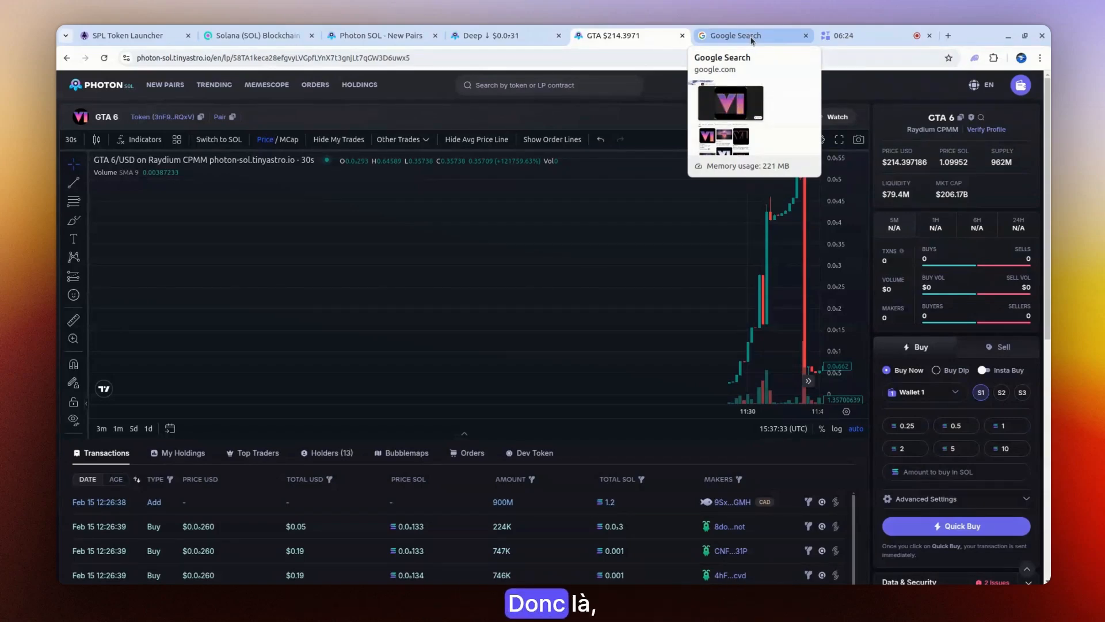
{"action": "left_click", "coordinate": [752, 38]}
{"action": "right_click", "coordinate": [351, 237]}
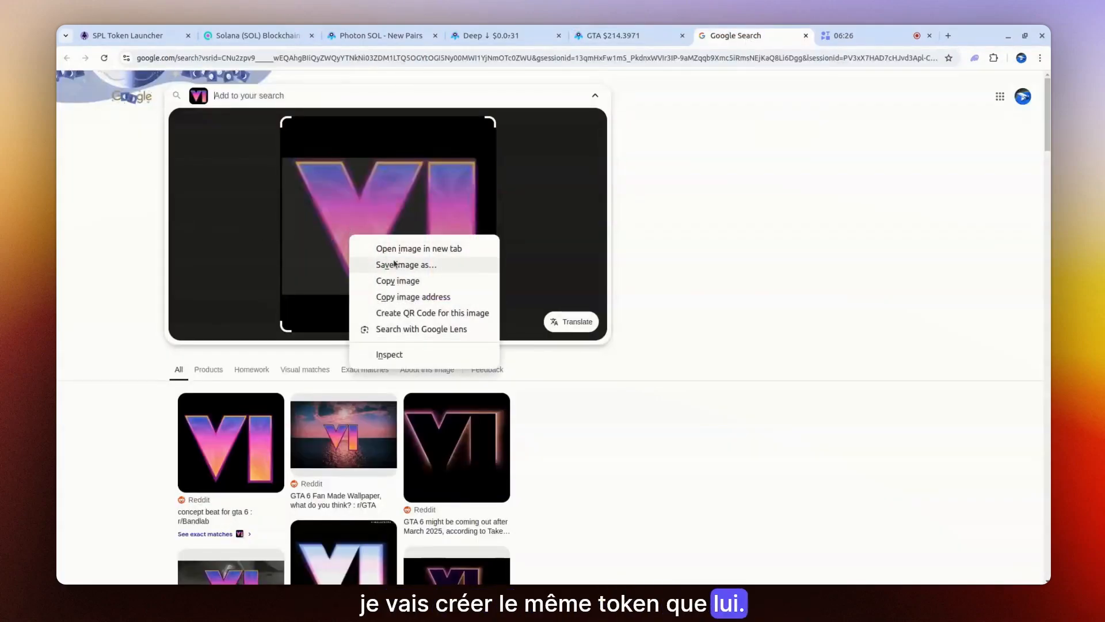
{"action": "left_click", "coordinate": [397, 281]}
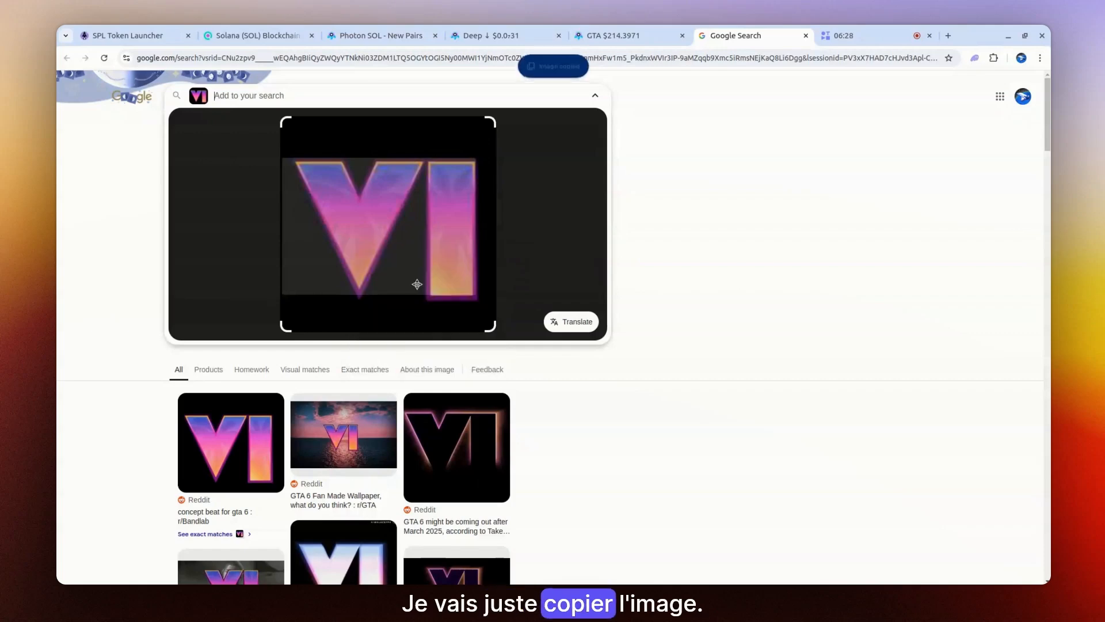
In the SPL Token Launcher creation form, enter GTA 6 as both token name and token symbol, and open the decimals value for editing
{"action": "left_click", "coordinate": [129, 36]}
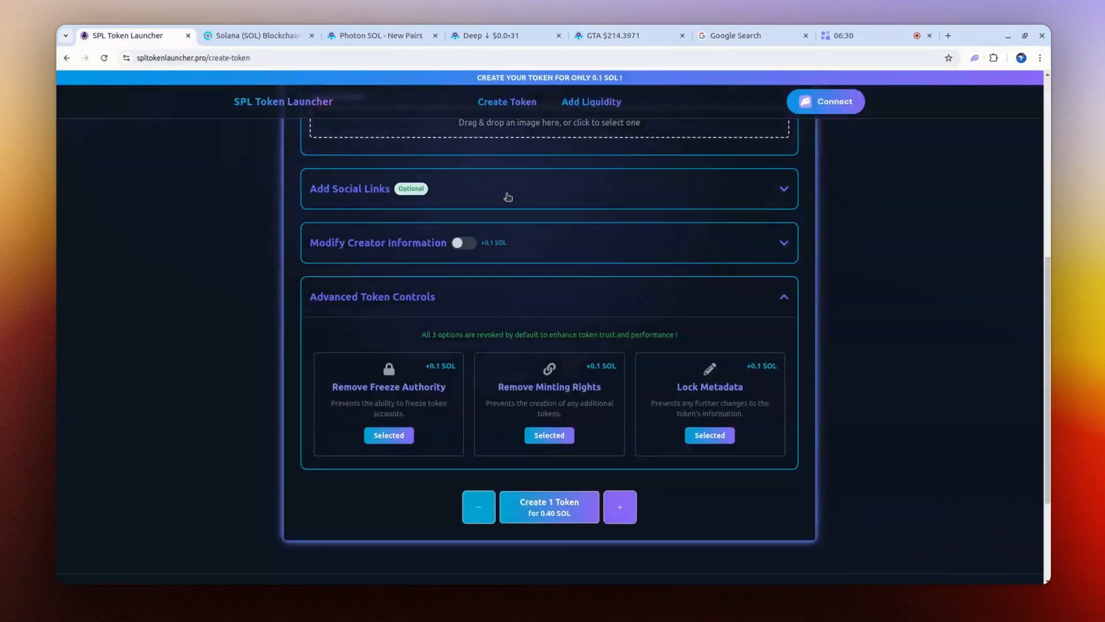
{"action": "scroll", "coordinate": [489, 241], "scroll_direction": "up", "scroll_amount": 5}
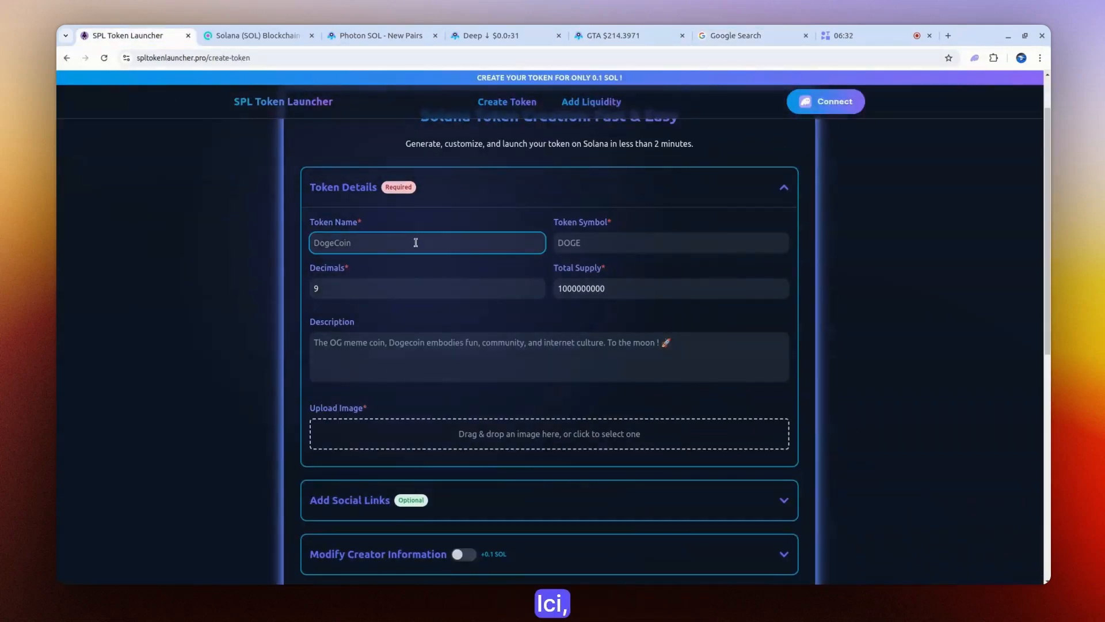
{"action": "type", "text": "GTA 6"}
{"action": "key", "text": "Tab"}
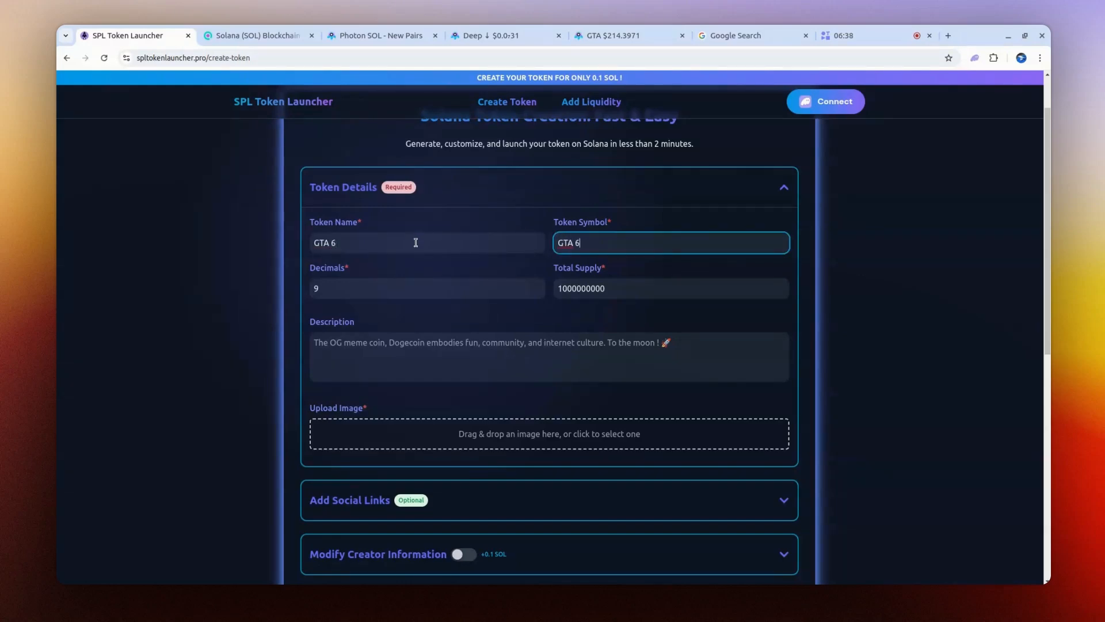
{"action": "scroll", "coordinate": [411, 279], "scroll_direction": "down", "scroll_amount": 1}
{"action": "left_click", "coordinate": [382, 227]}
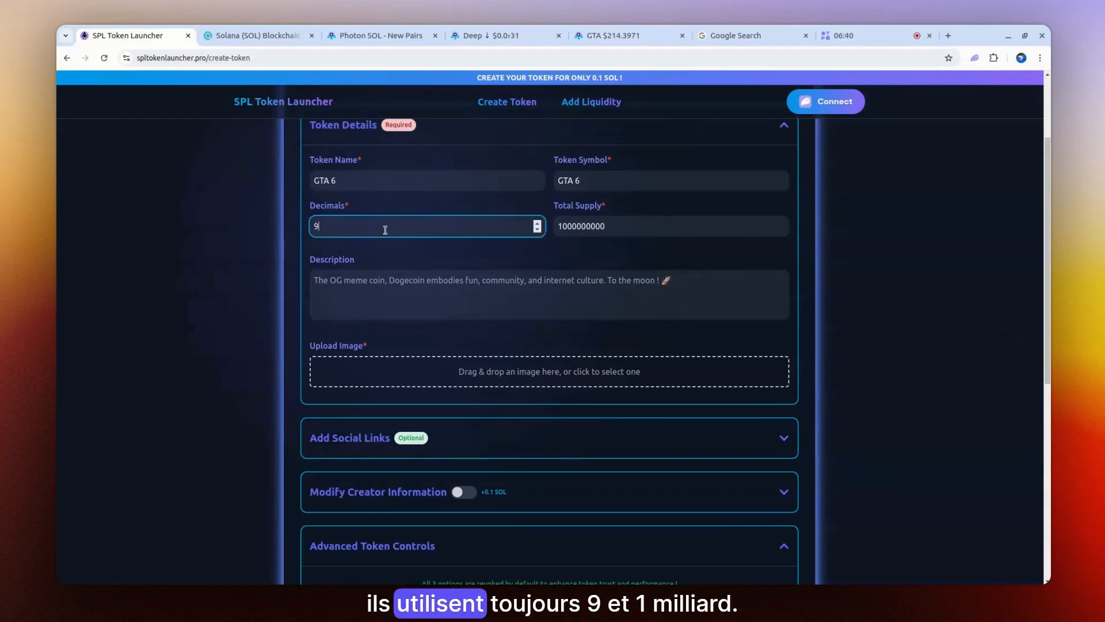
Enter "Official GTA 6 coin" as the token description and add the VI logo from Google Search as the token image
{"action": "left_click", "coordinate": [615, 226]}
{"action": "left_click", "coordinate": [524, 301]}
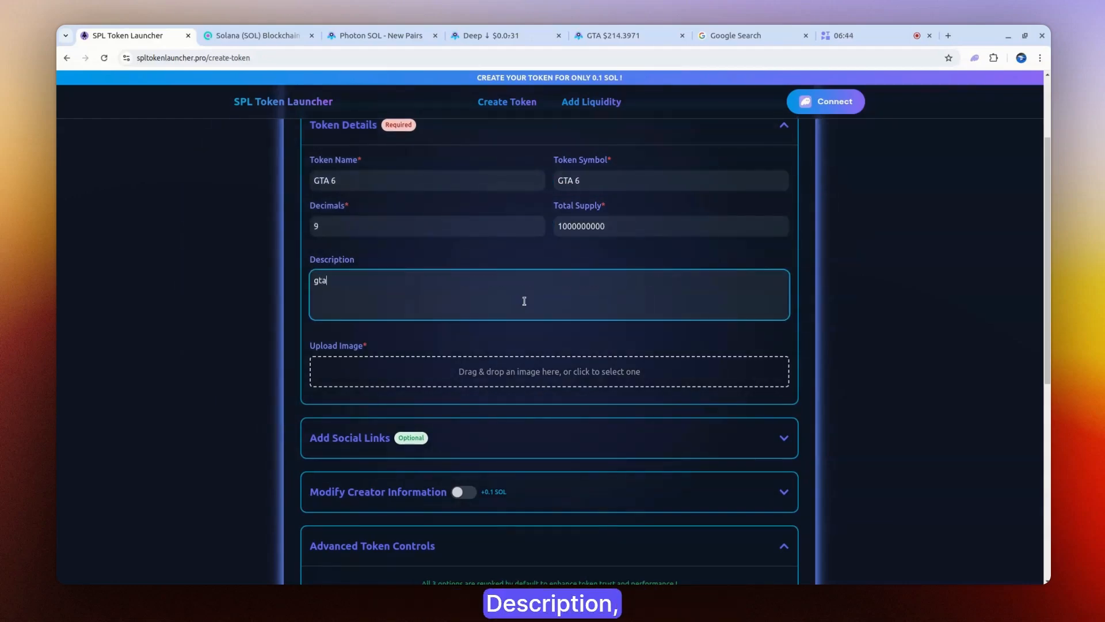
{"action": "key", "text": "ctrl+a"}
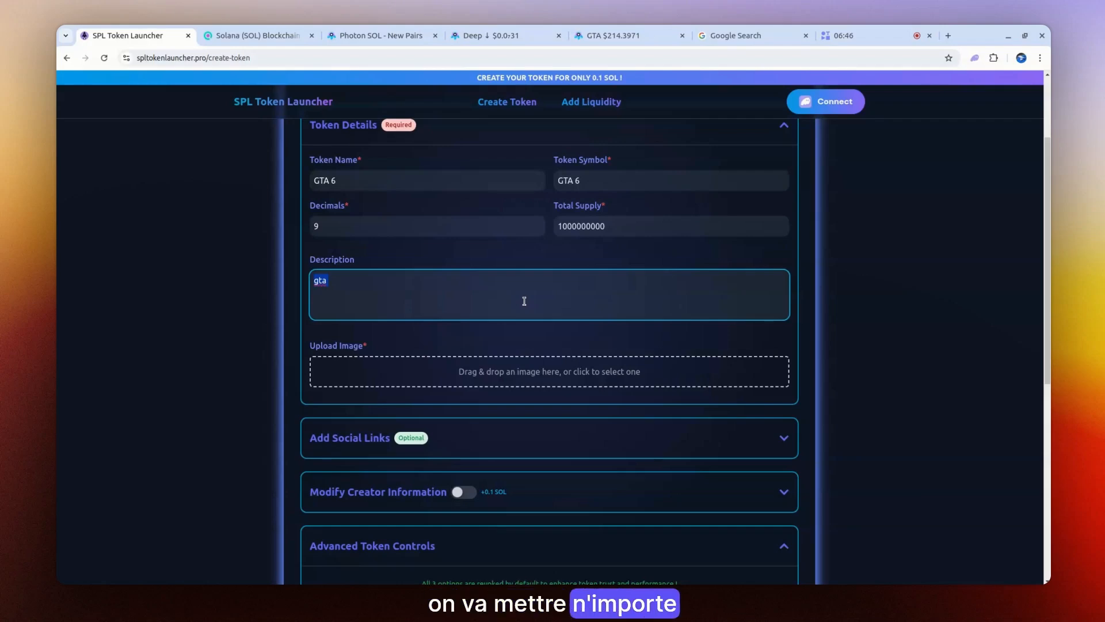
{"action": "type", "text": "Official GTA 6 co"}
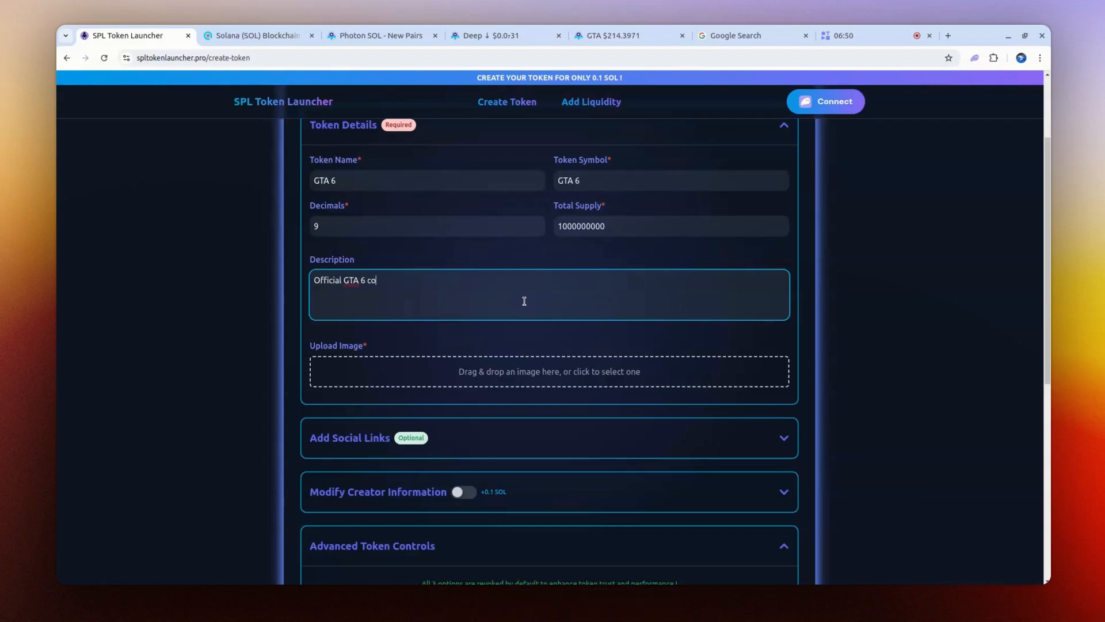
{"action": "type", "text": "in"}
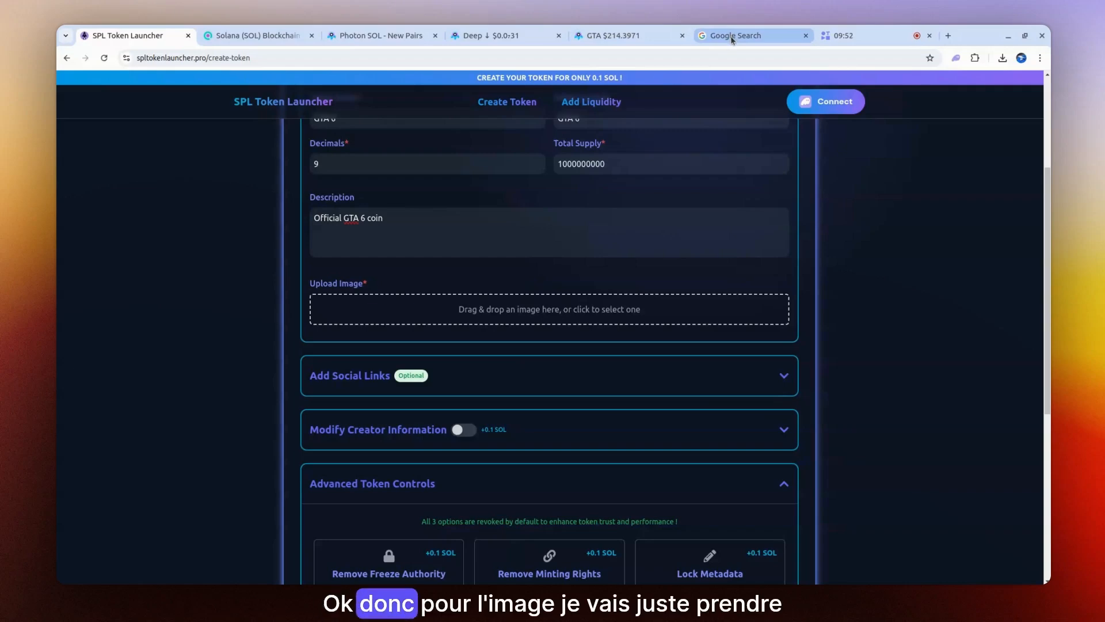
{"action": "left_click", "coordinate": [747, 38]}
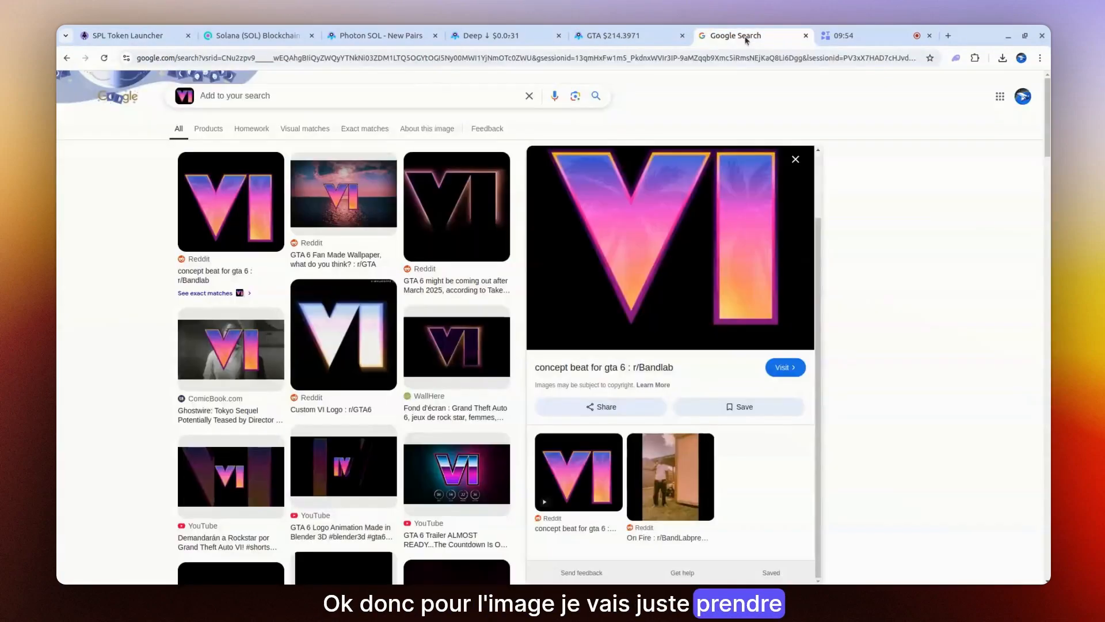
{"action": "left_click_drag", "start_coordinate": [244, 215], "coordinate": [528, 315]}
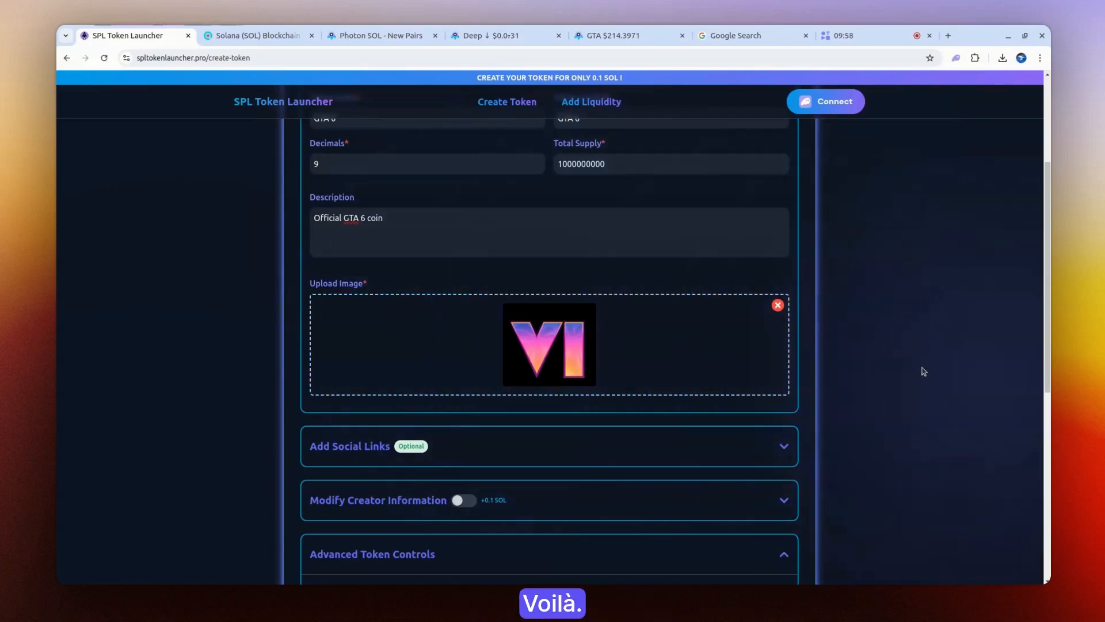
Examine the optional social links and creator information sections and try out the Remove Minting Rights option
{"action": "scroll", "coordinate": [879, 375], "scroll_direction": "down", "scroll_amount": 2}
{"action": "left_click", "coordinate": [753, 323]}
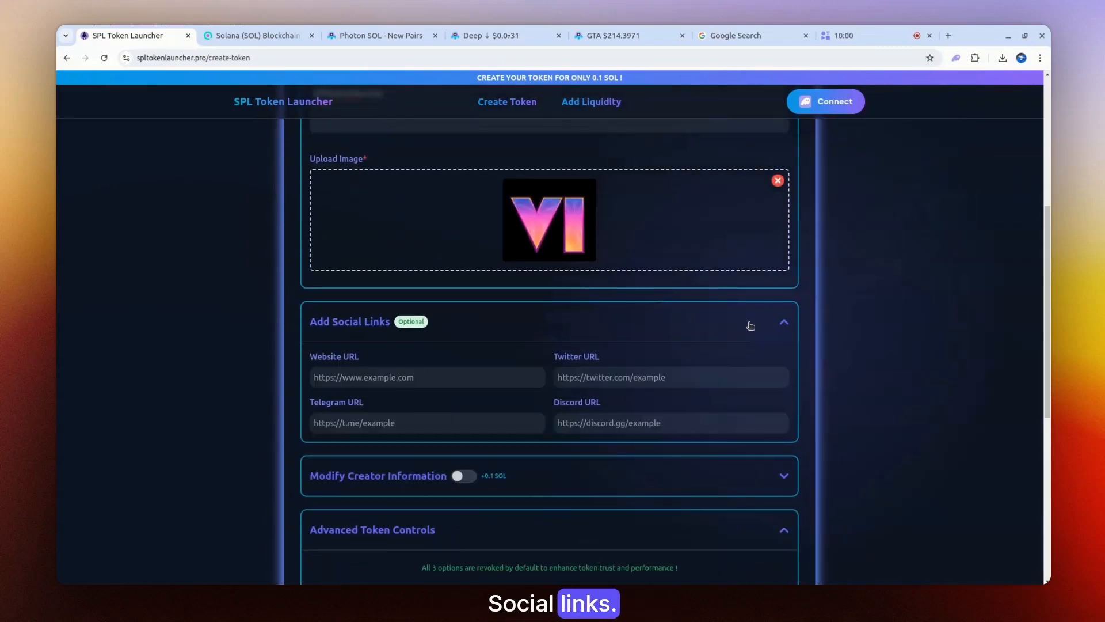
{"action": "left_click", "coordinate": [558, 324]}
{"action": "scroll", "coordinate": [552, 322], "scroll_direction": "down", "scroll_amount": 3}
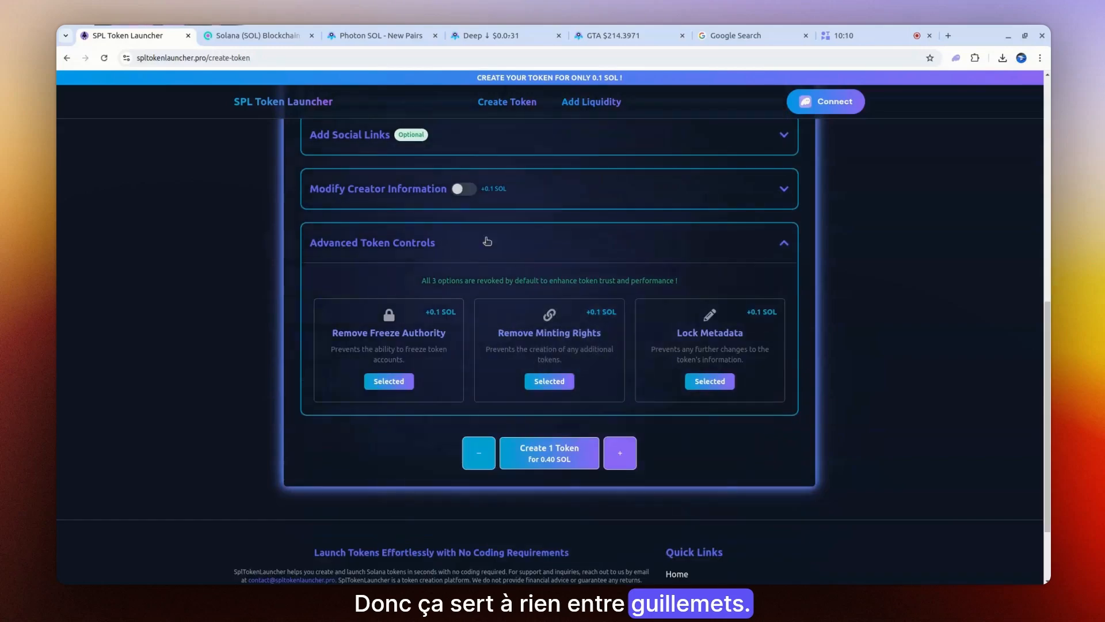
{"action": "left_click", "coordinate": [552, 191]}
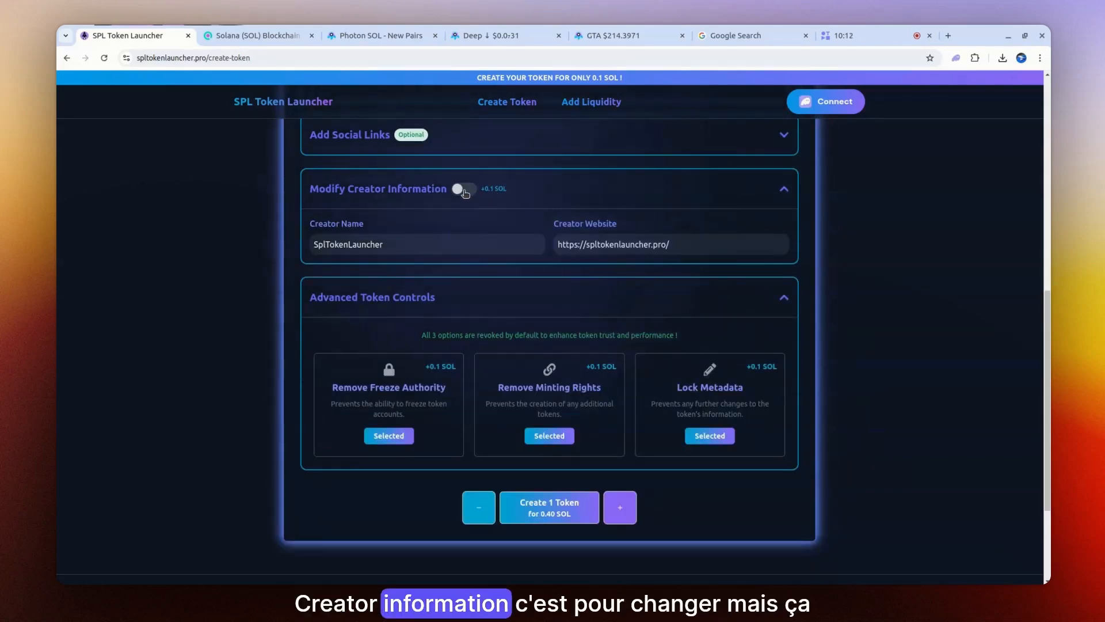
{"action": "double_click", "coordinate": [440, 244]}
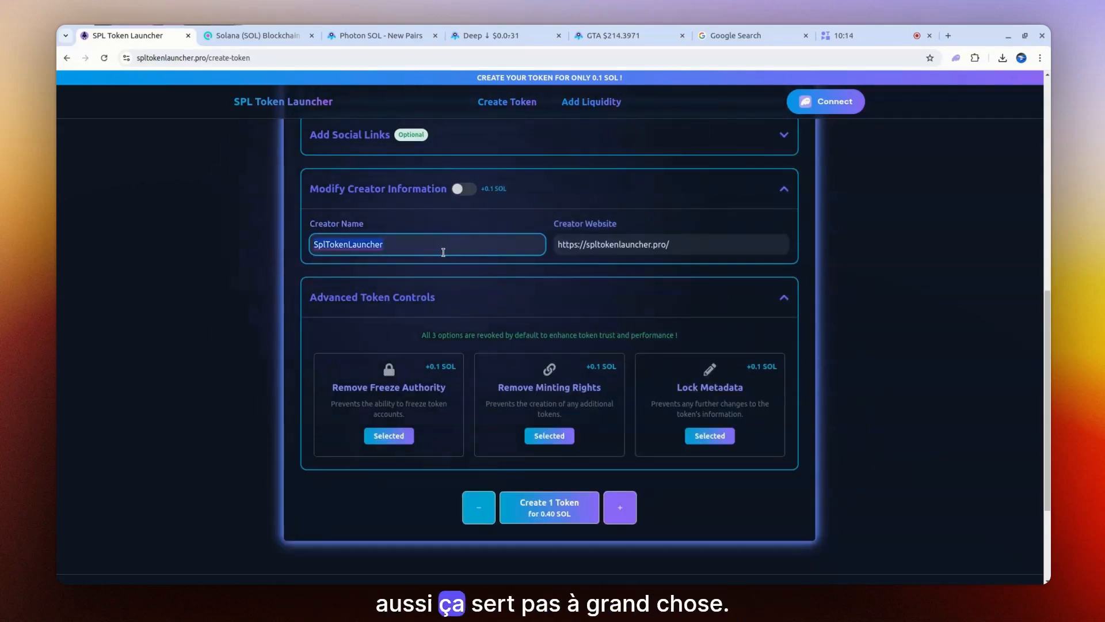
{"action": "left_click", "coordinate": [612, 197]}
{"action": "scroll", "coordinate": [619, 373], "scroll_direction": "down", "scroll_amount": 1}
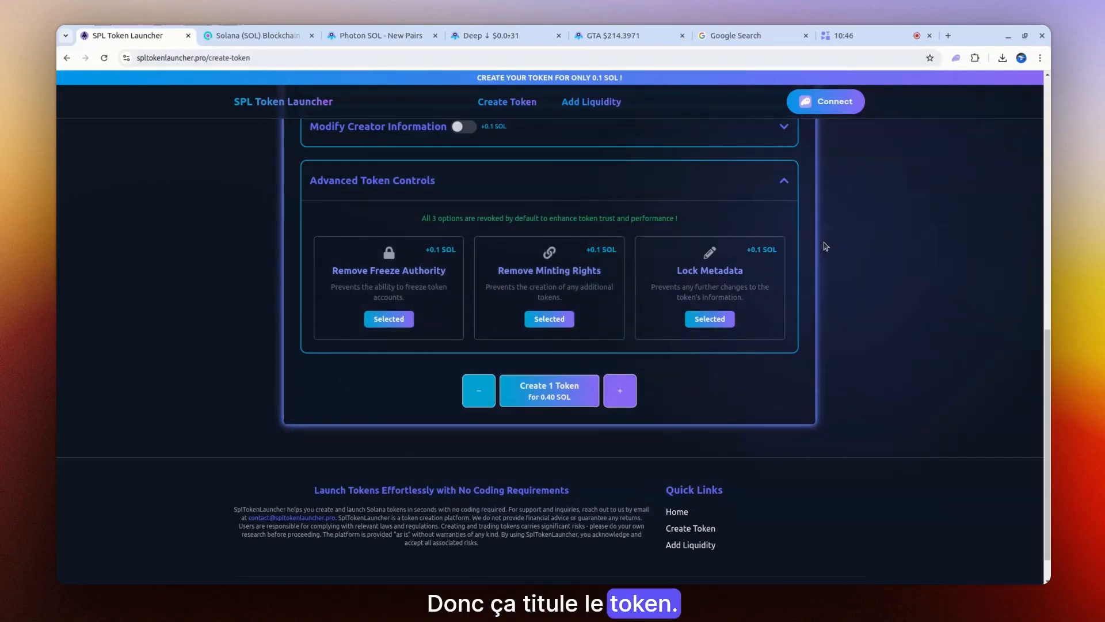
{"action": "left_click", "coordinate": [559, 320]}
{"action": "left_click", "coordinate": [545, 318]}
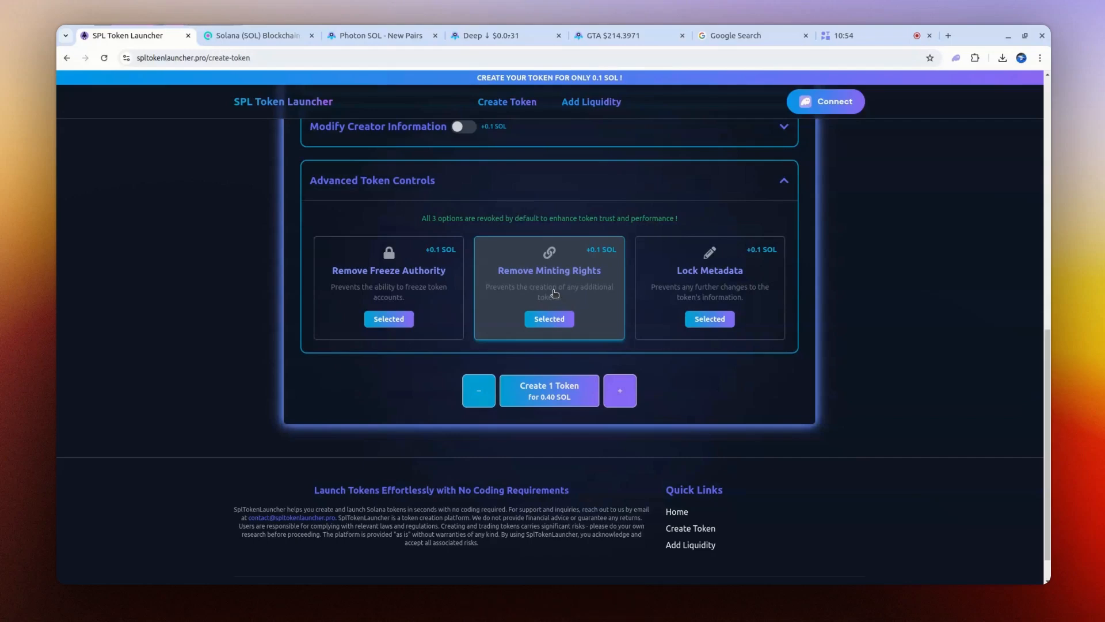
On Photon, examine the DeepSeek token's Mint Authority and Freeze Authority in its Data & Security section
{"action": "left_click", "coordinate": [615, 35]}
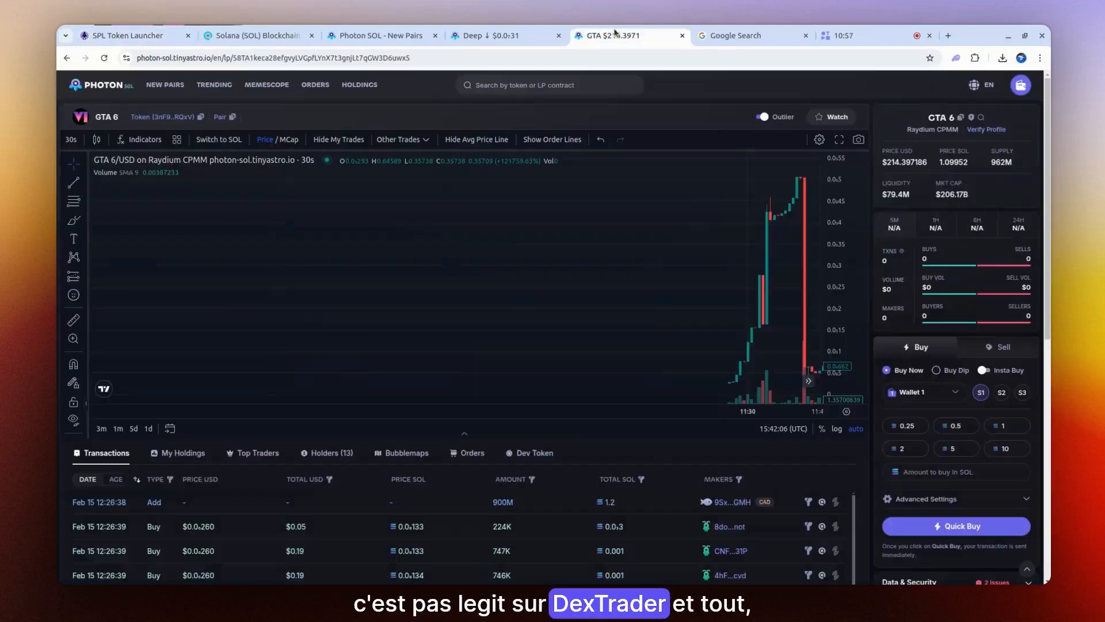
{"action": "scroll", "coordinate": [989, 431], "scroll_direction": "down", "scroll_amount": 3}
{"action": "left_click", "coordinate": [495, 35]}
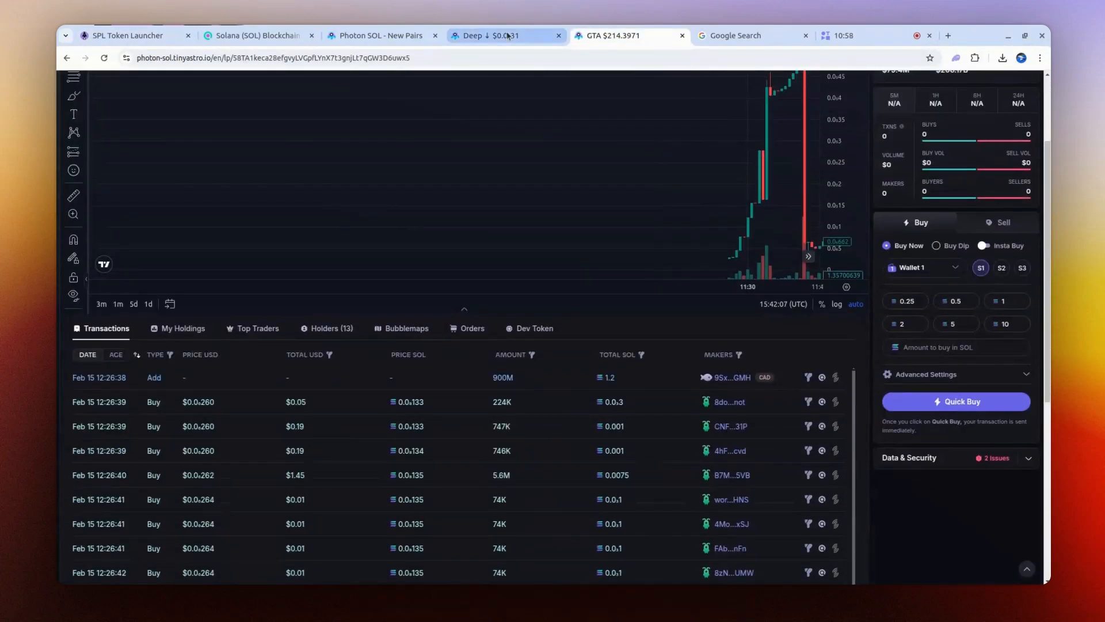
{"action": "scroll", "coordinate": [956, 383], "scroll_direction": "down", "scroll_amount": 7}
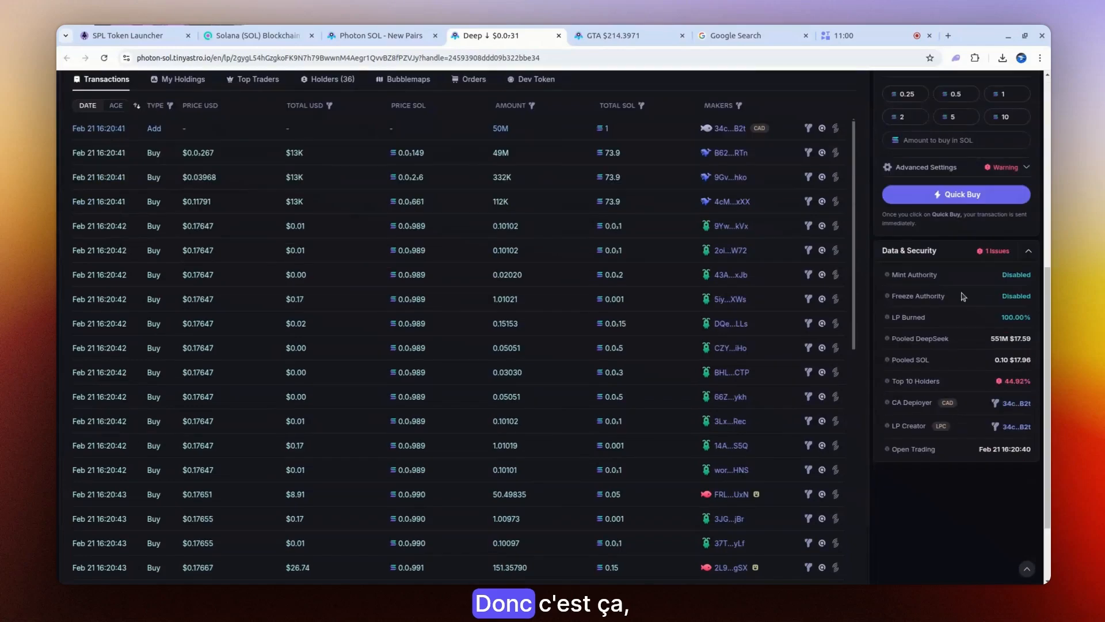
{"action": "double_click", "coordinate": [956, 279]}
{"action": "left_click_drag", "start_coordinate": [953, 275], "coordinate": [1008, 272]}
{"action": "left_click_drag", "start_coordinate": [922, 295], "coordinate": [1008, 294]}
{"action": "left_click", "coordinate": [928, 288]}
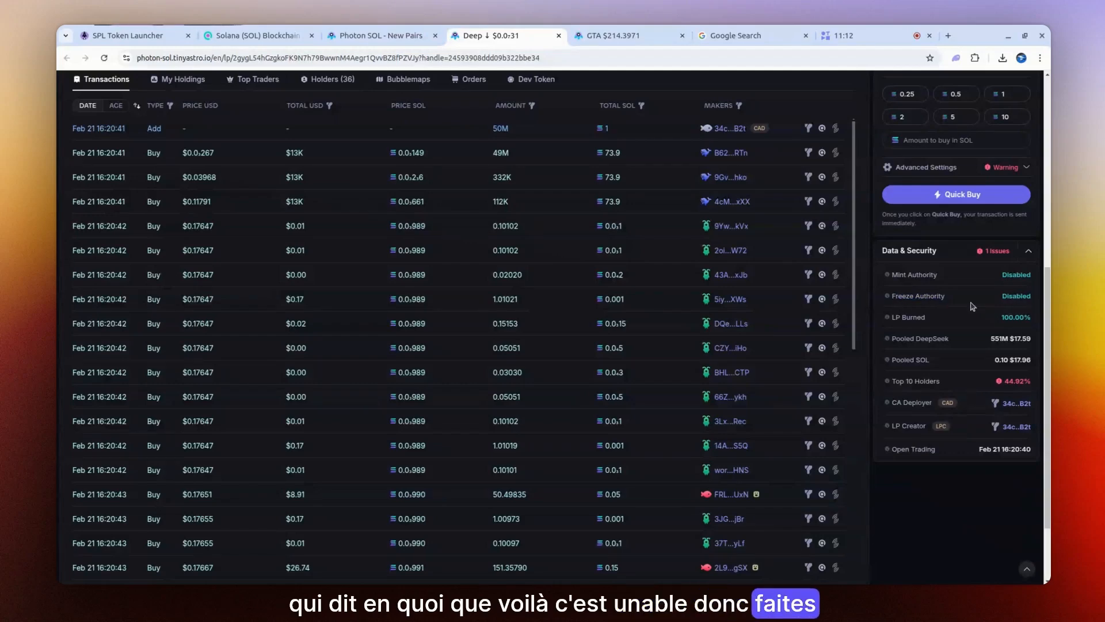
{"action": "left_click", "coordinate": [381, 36]}
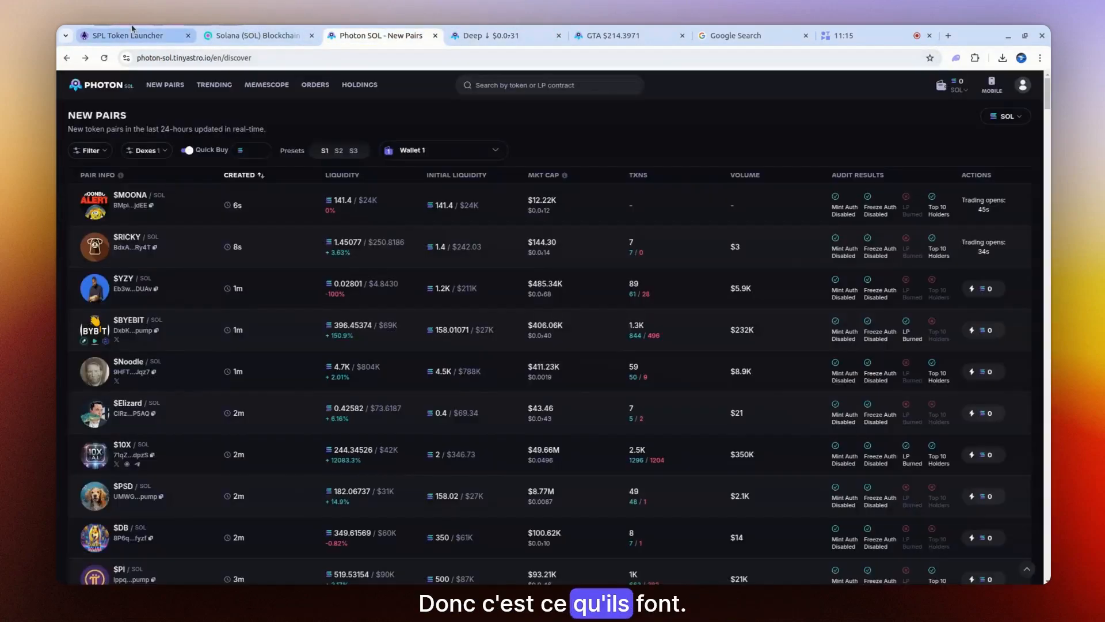
In SPL Token Launcher, deselect the Remove Freeze Authority, Remove Minting Rights and Lock Metadata options
{"action": "left_click", "coordinate": [128, 35]}
{"action": "left_click", "coordinate": [397, 280]}
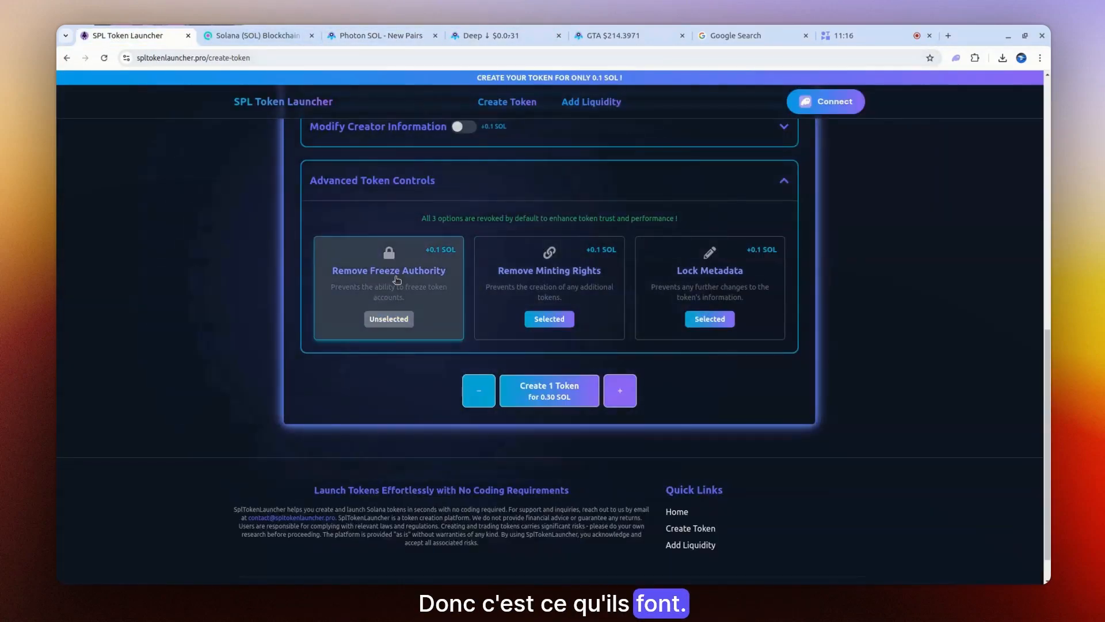
{"action": "left_click", "coordinate": [397, 280]}
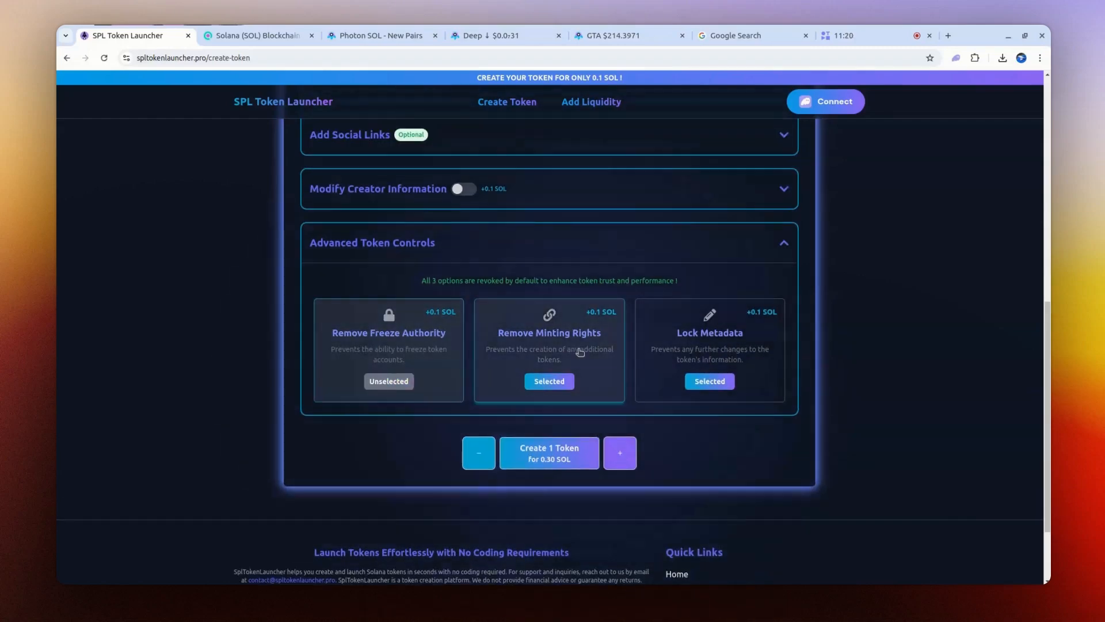
{"action": "left_click", "coordinate": [443, 362]}
{"action": "left_click", "coordinate": [553, 357]}
{"action": "left_click", "coordinate": [731, 347]}
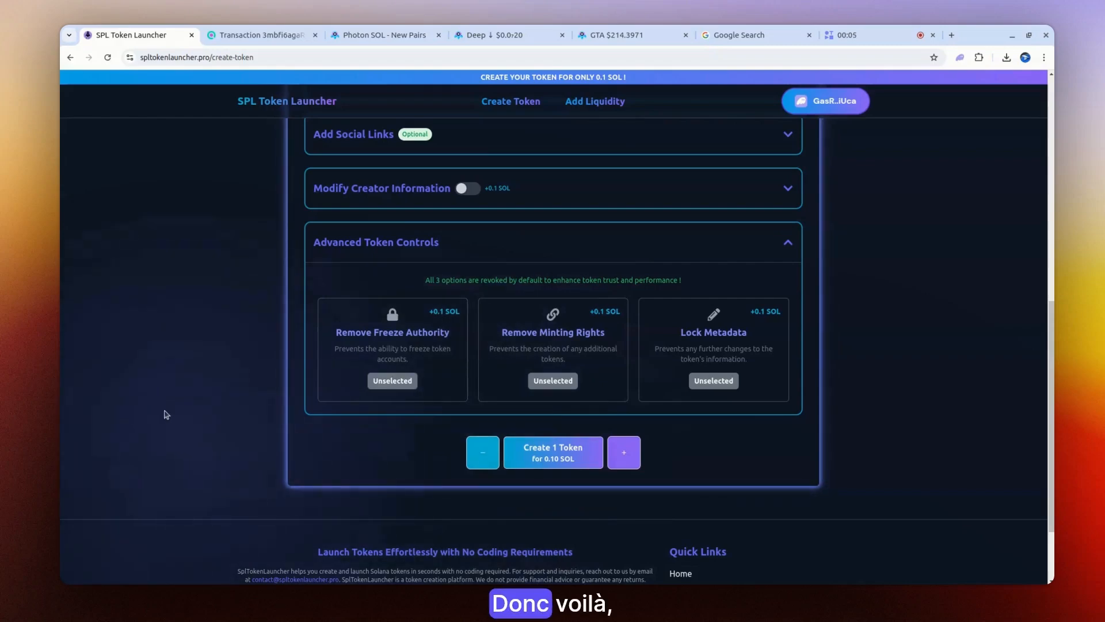
Start creating one token for 0.10 SOL and unlock Phantom Wallet with the wallet password
{"action": "left_click", "coordinate": [561, 459]}
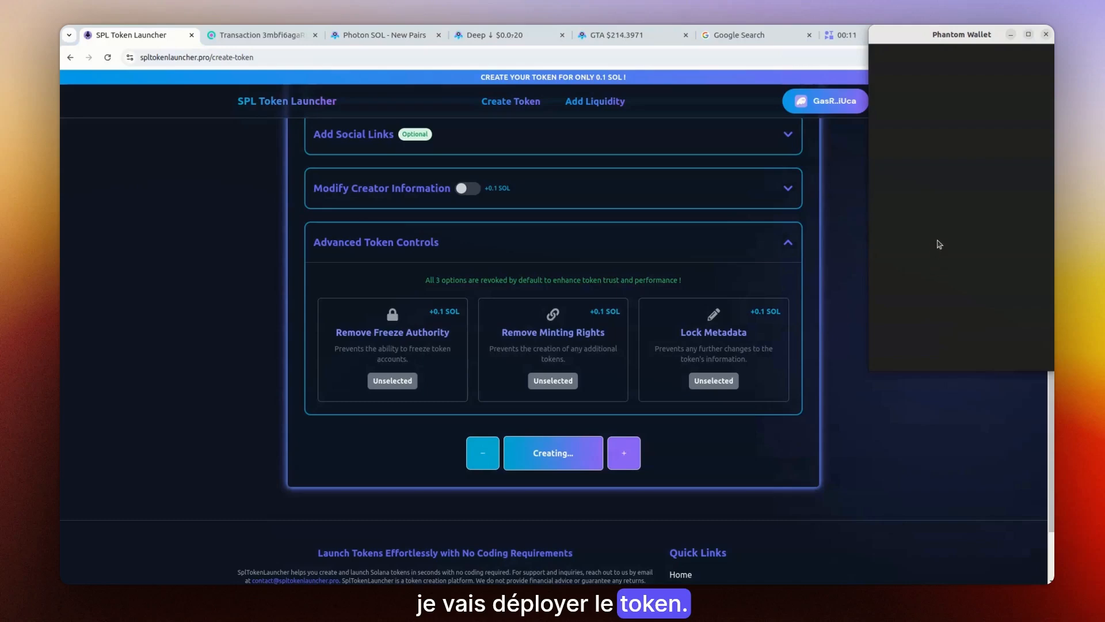
{"action": "type", "text": "••••••••"}
{"action": "key", "text": "Return"}
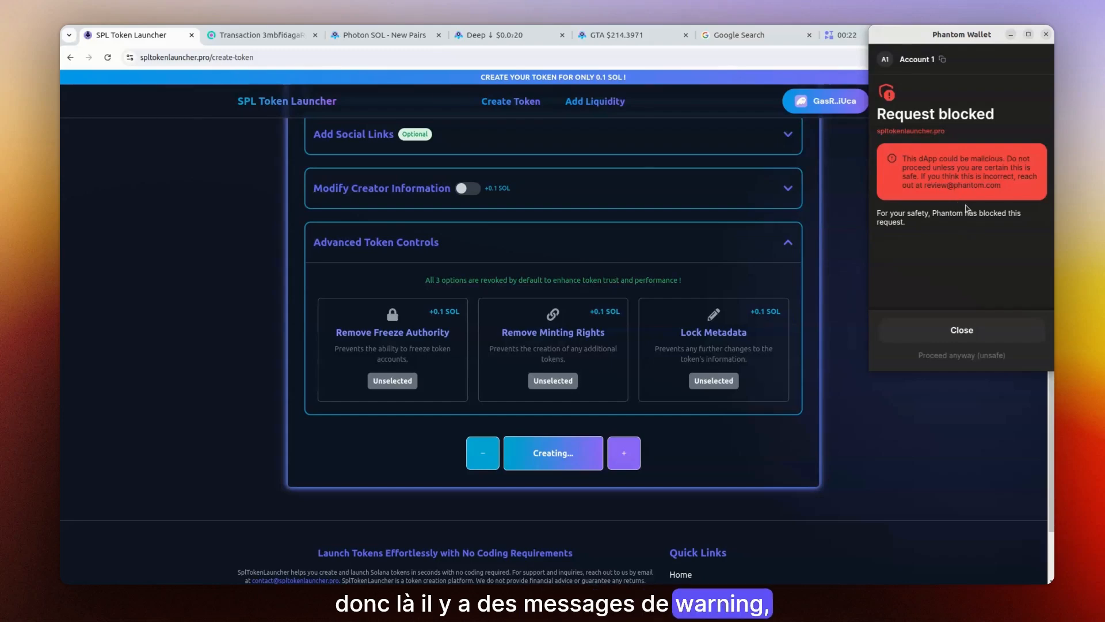
Proceed past Phantom's malicious dApp warning, acknowledge the risk of losing funds and confirm the token creation transaction
{"action": "left_click", "coordinate": [957, 358]}
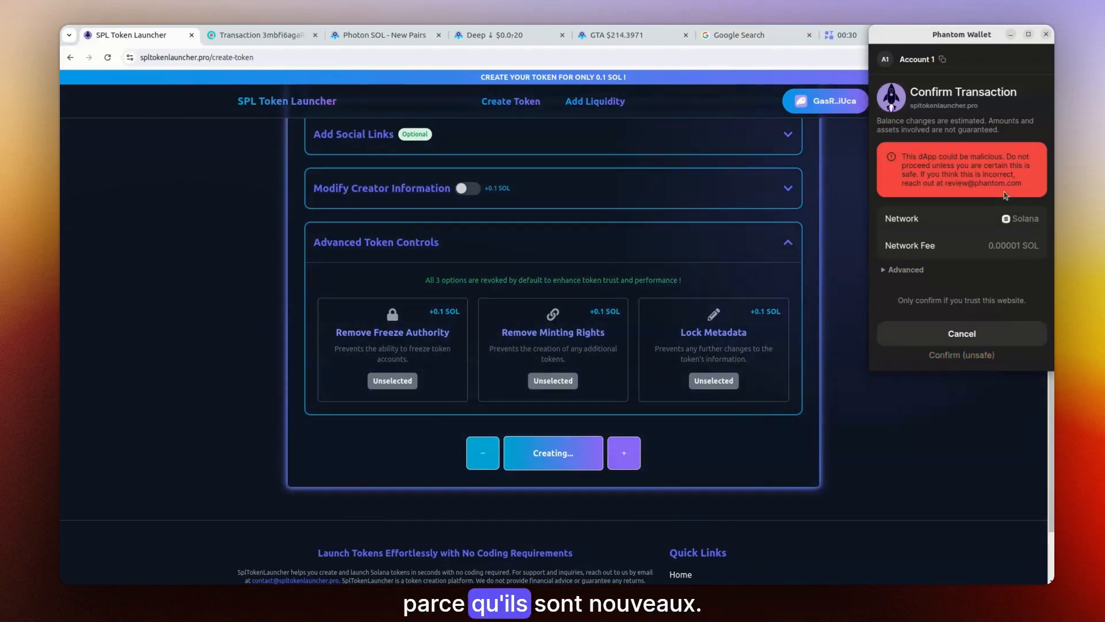
{"action": "left_click", "coordinate": [956, 355]}
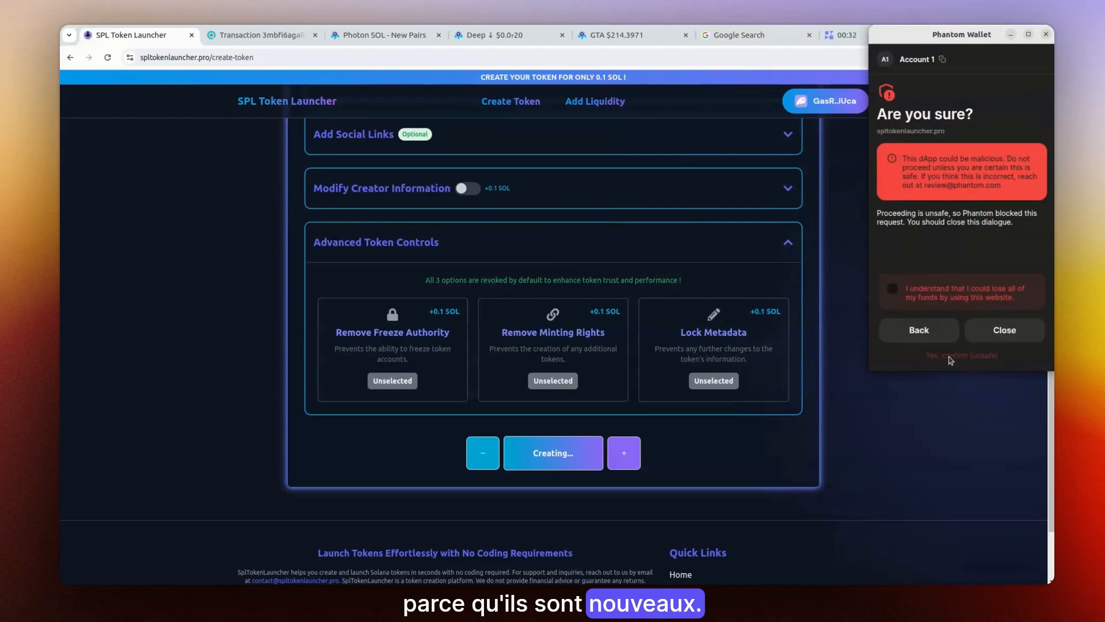
{"action": "left_click", "coordinate": [904, 297]}
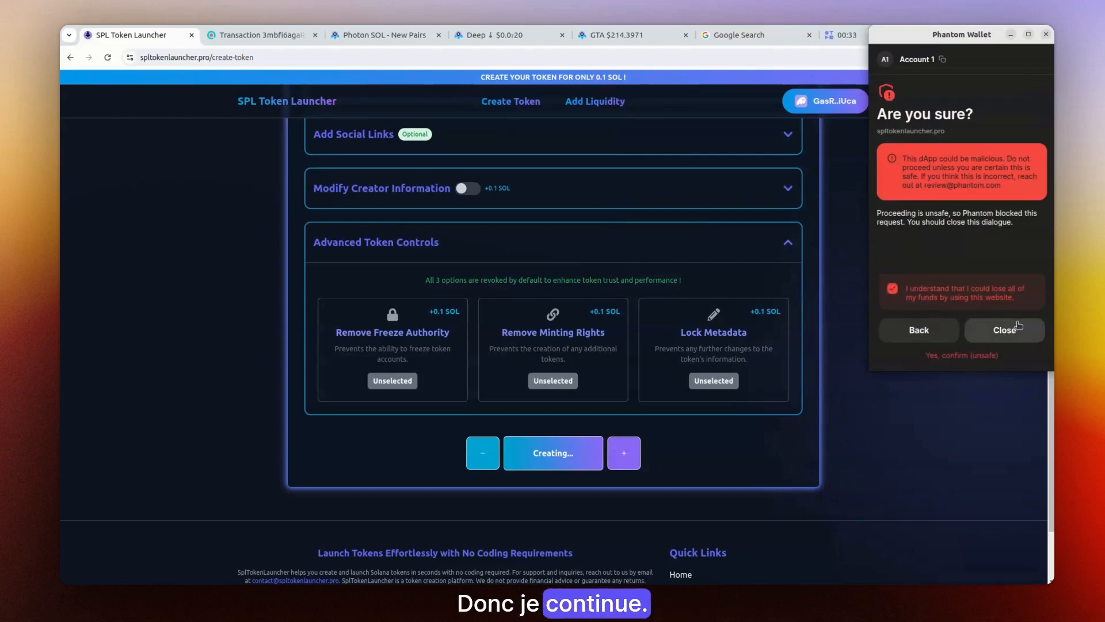
{"action": "left_click", "coordinate": [950, 355]}
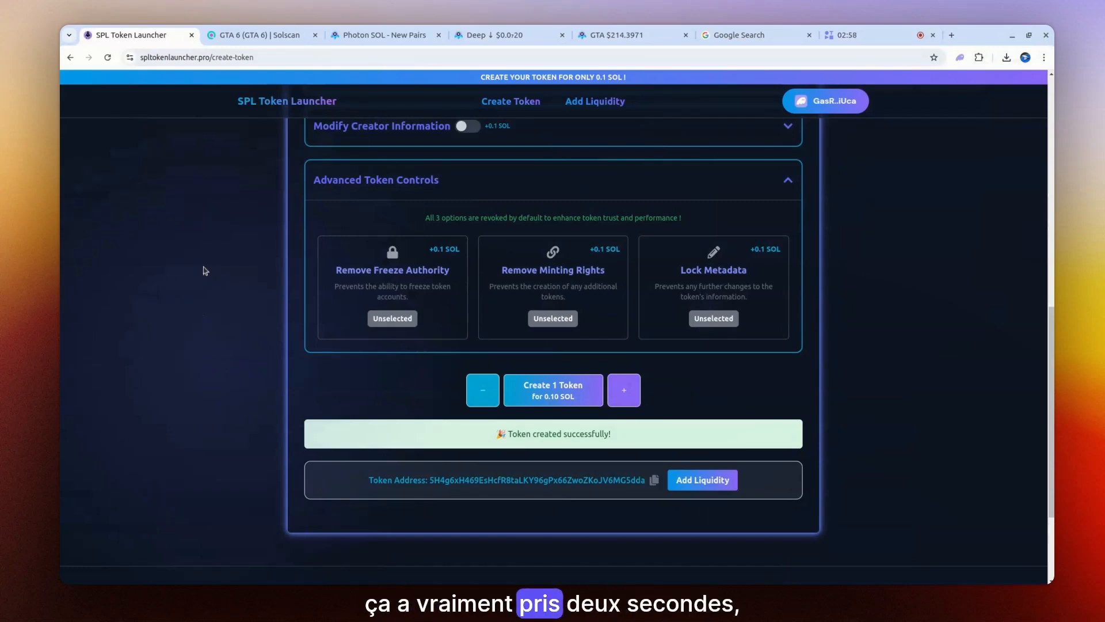
Check the GTA 6 mint amount on Solscan and the token's balance in the Phantom wallet
{"action": "left_click", "coordinate": [244, 38]}
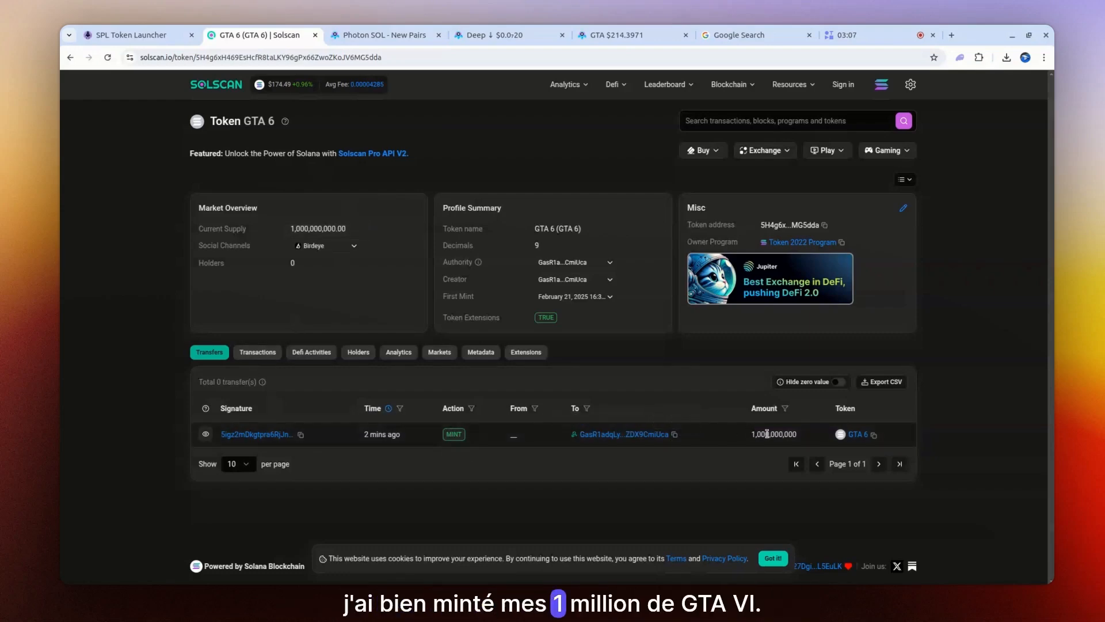
{"action": "left_click_drag", "start_coordinate": [771, 434], "coordinate": [784, 433]}
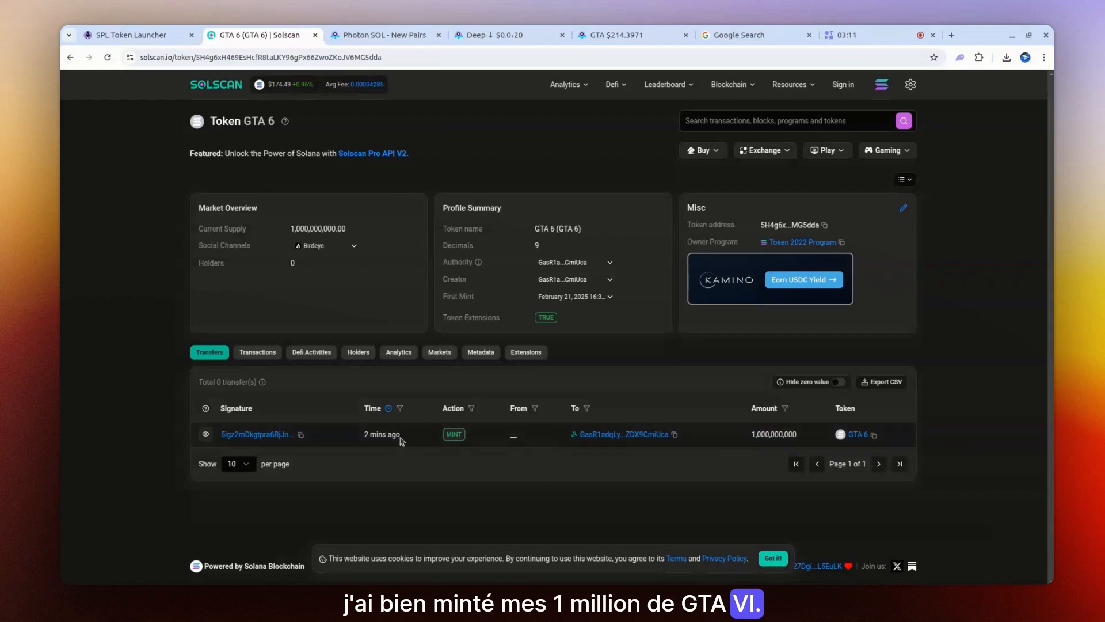
{"action": "left_click", "coordinate": [961, 58]}
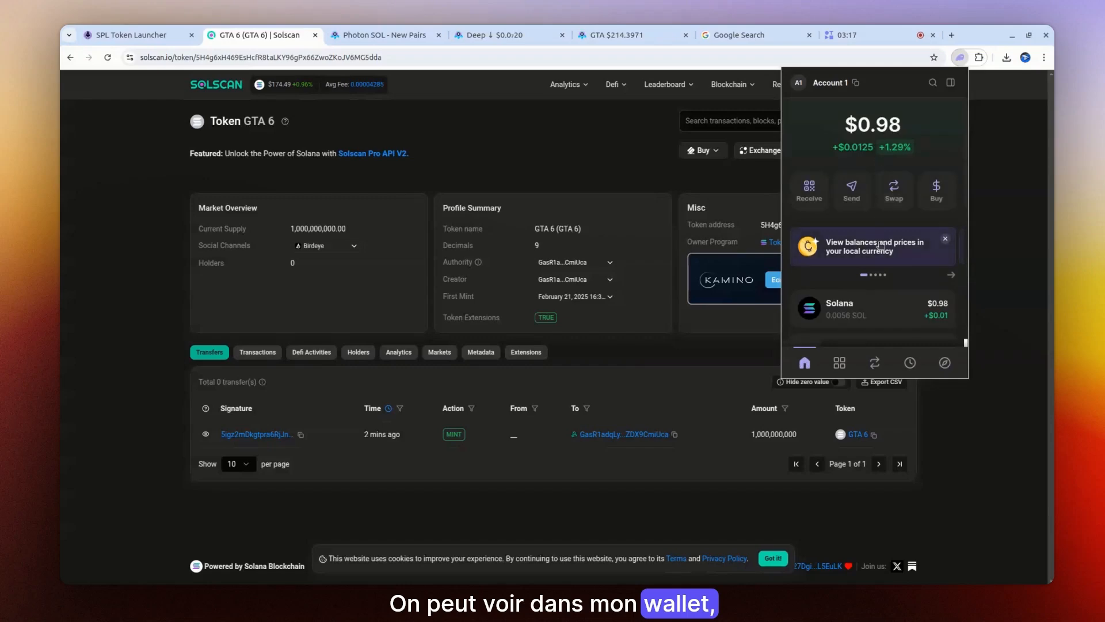
{"action": "scroll", "coordinate": [882, 249], "scroll_direction": "down", "scroll_amount": 5}
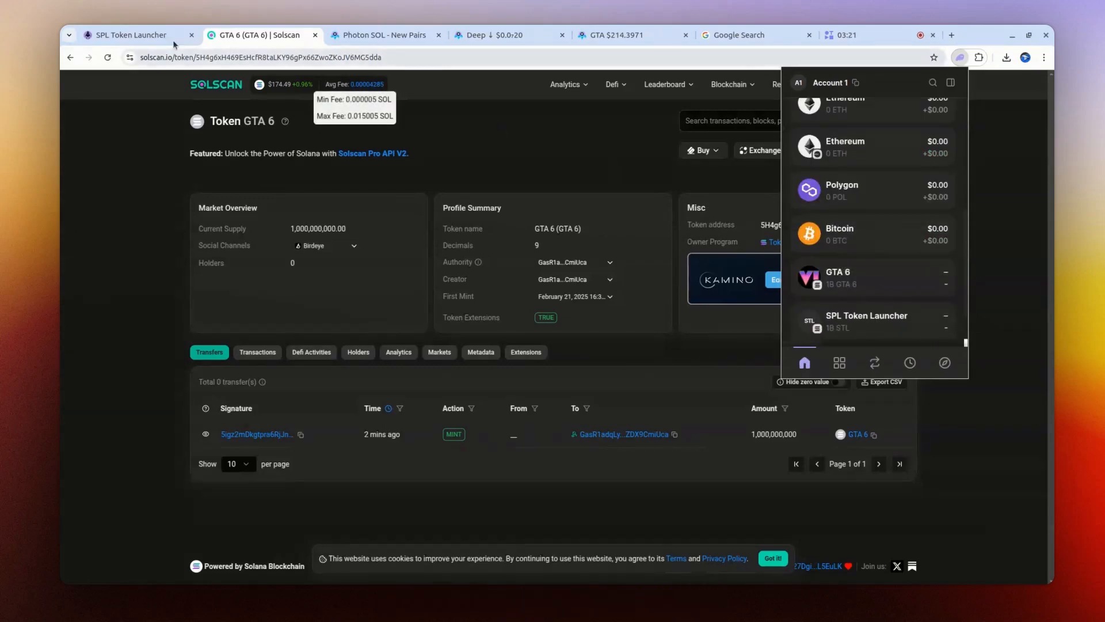
From the created token's Add Liquidity option, open Raydium's CPMM pool creation form and start editing the SOL base amount
{"action": "left_click", "coordinate": [132, 35]}
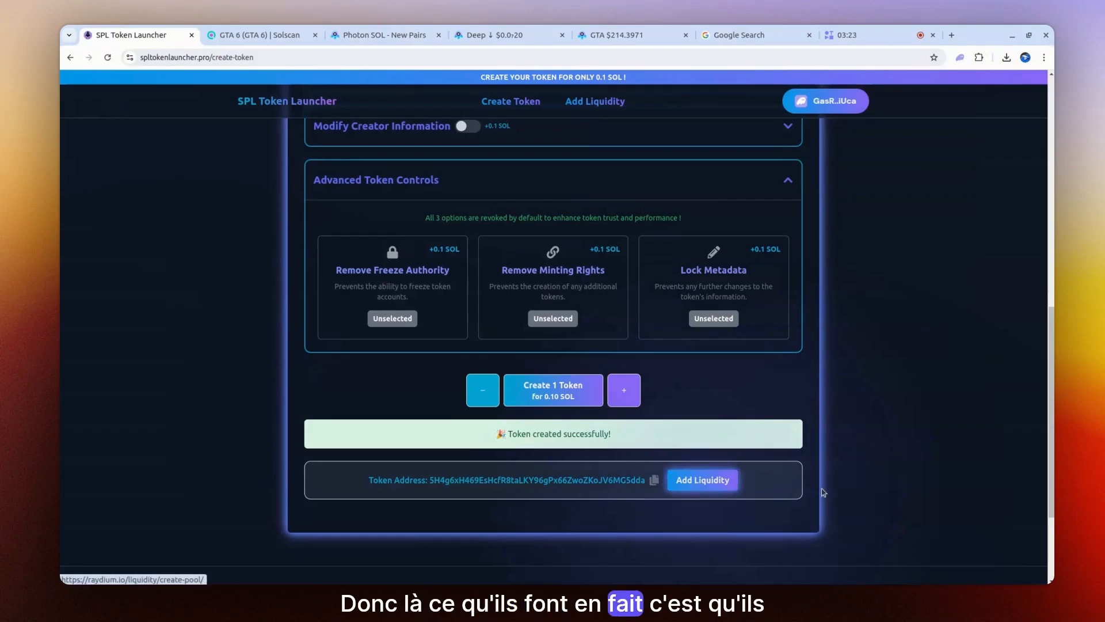
{"action": "left_click", "coordinate": [702, 479]}
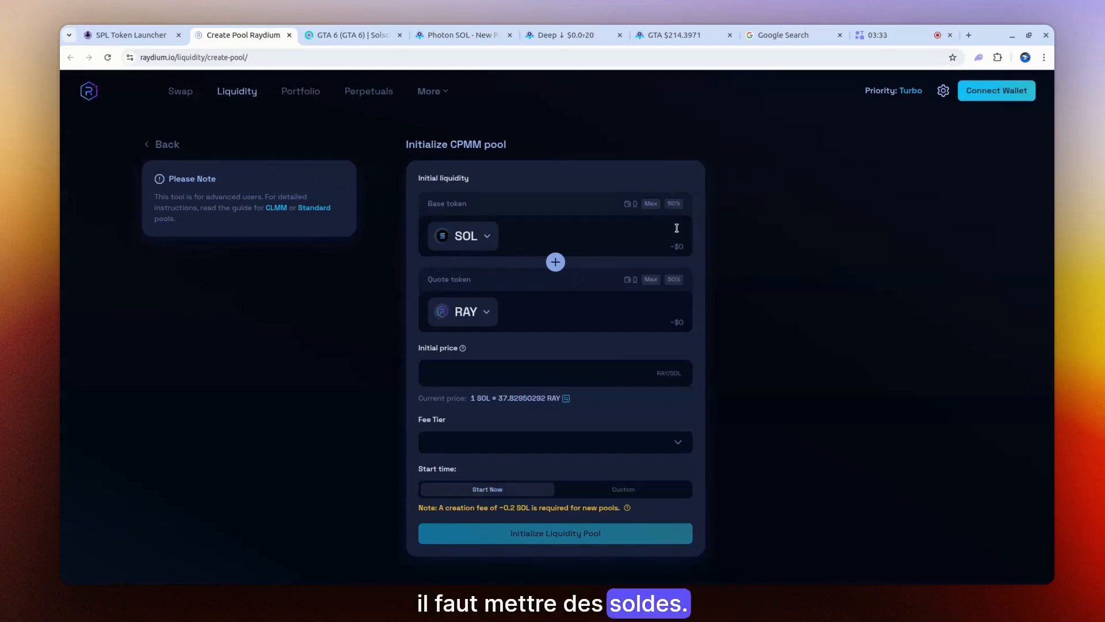
{"action": "left_click", "coordinate": [677, 228]}
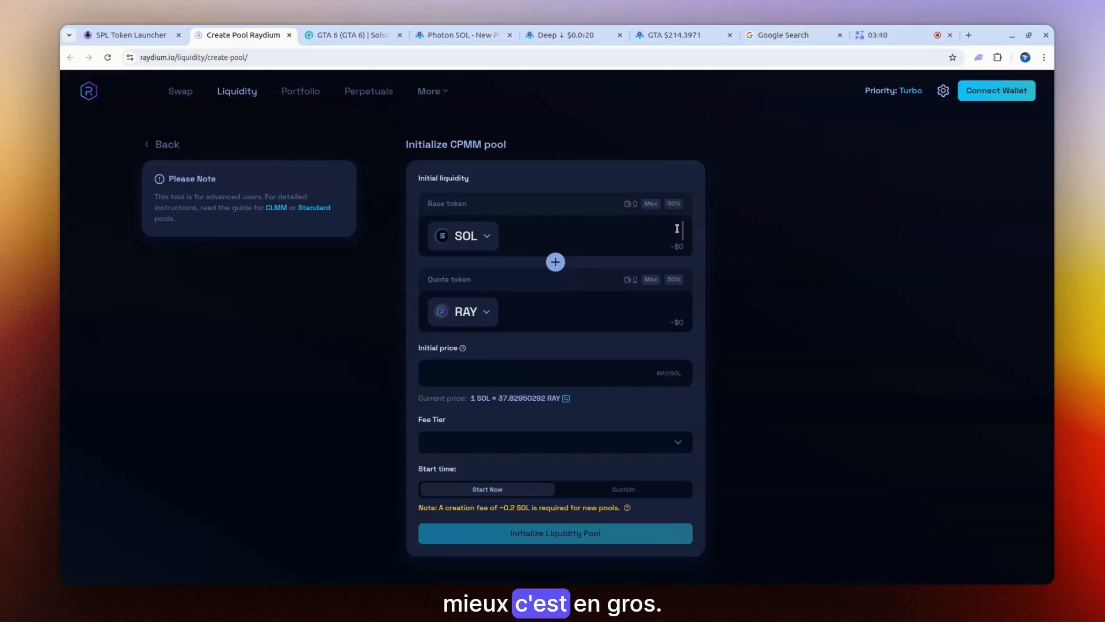
Open the pool's quote token selection and copy the created GTA 6 token's address from SPL Token Launcher
{"action": "left_click", "coordinate": [475, 319]}
{"action": "left_click", "coordinate": [131, 38]}
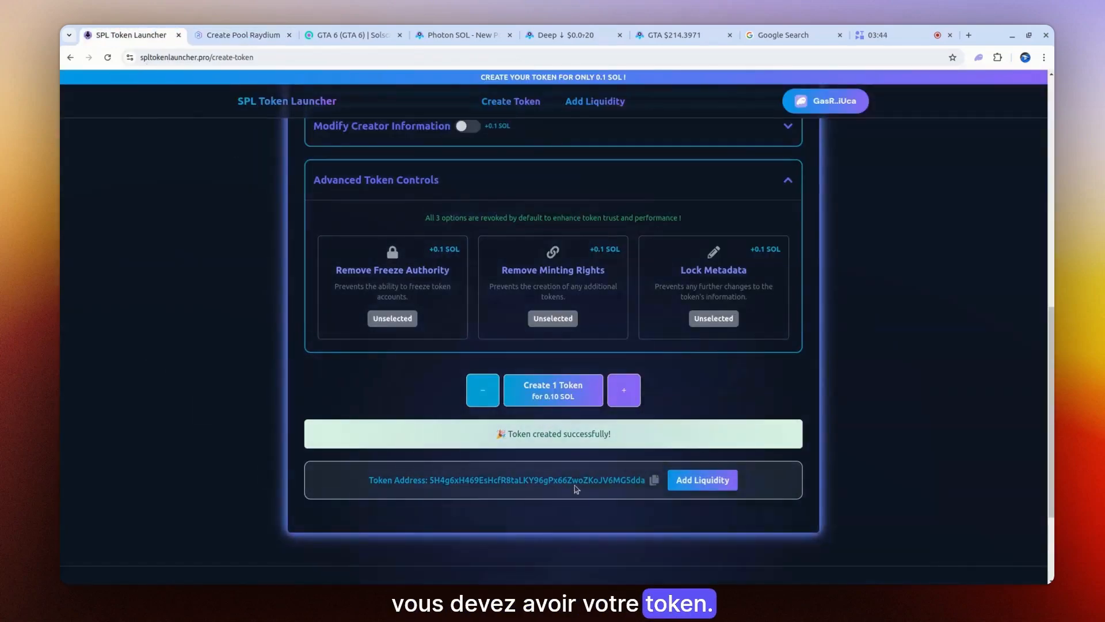
{"action": "left_click", "coordinate": [655, 480]}
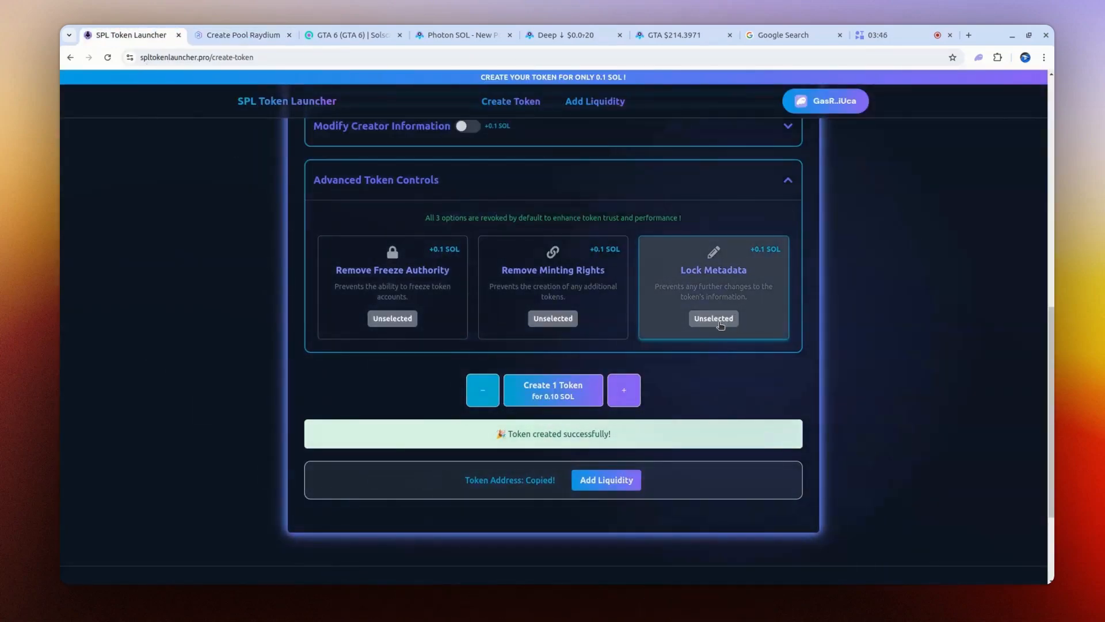
Add the copied token address on Raydium as a user token with symbol and name GTA 6, and select it as quote token
{"action": "key", "text": "ctrl+Tab"}
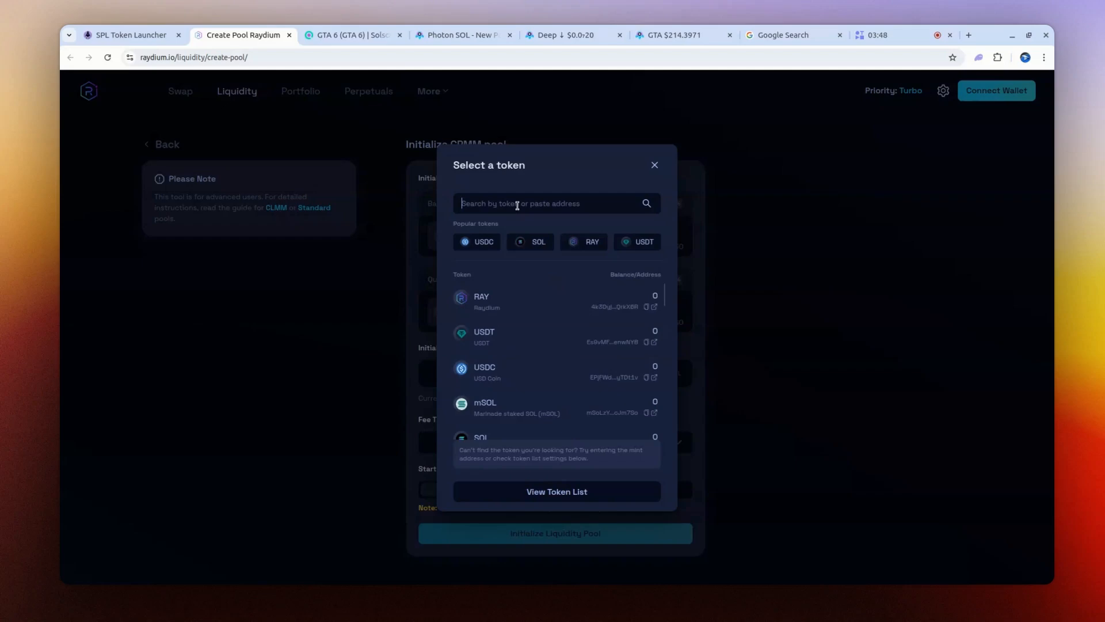
{"action": "key", "text": "ctrl+v"}
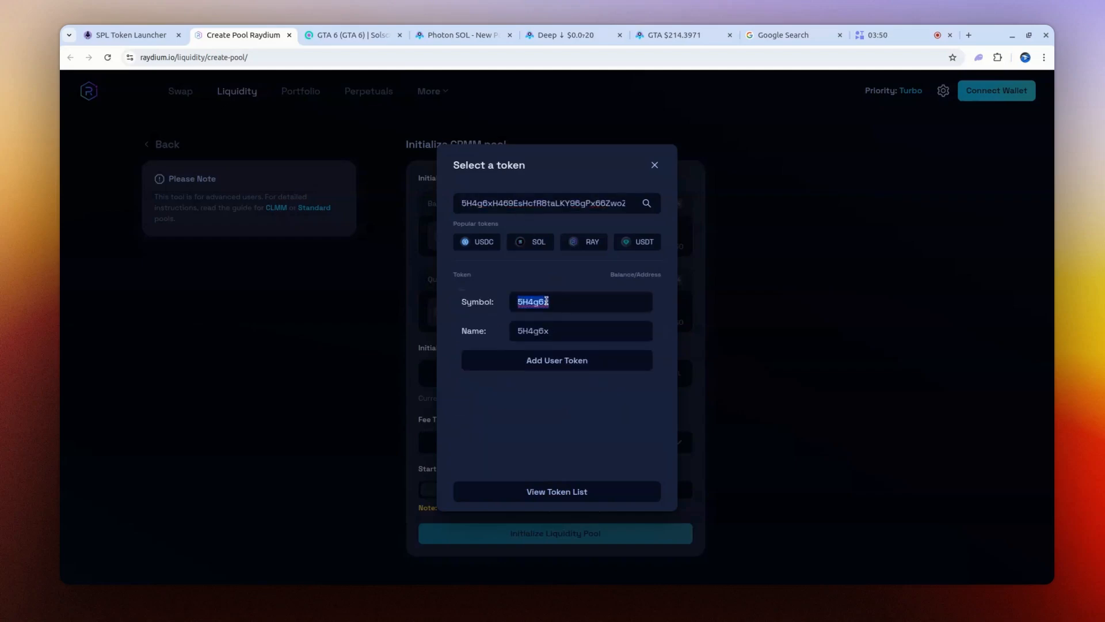
{"action": "left_click", "coordinate": [550, 300]}
{"action": "type", "text": "GTA 6"}
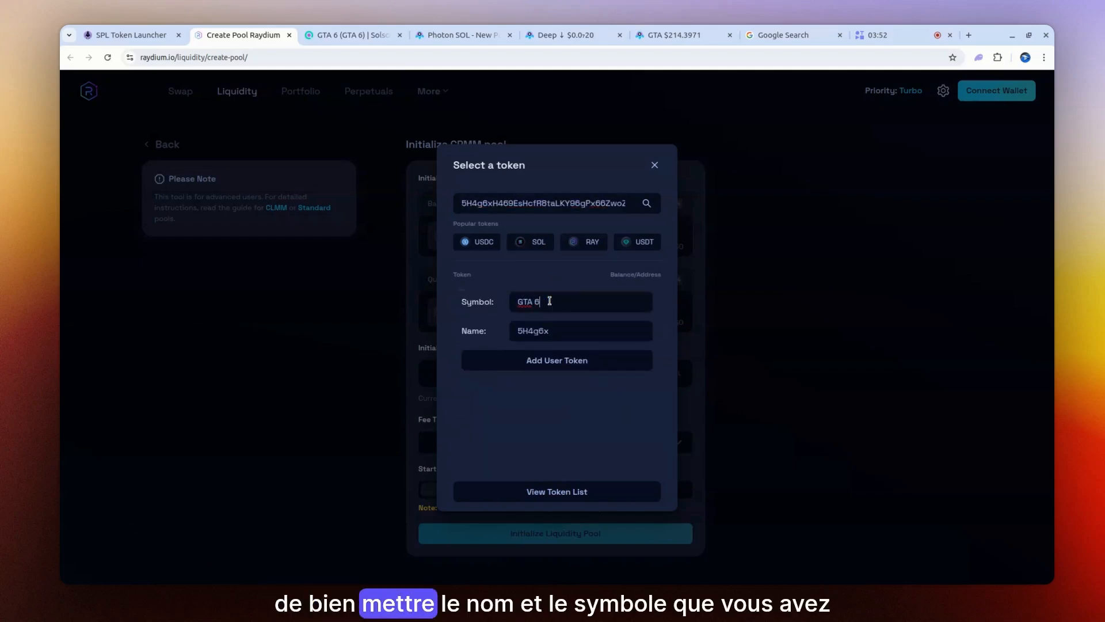
{"action": "type", "text": "GTA 6"}
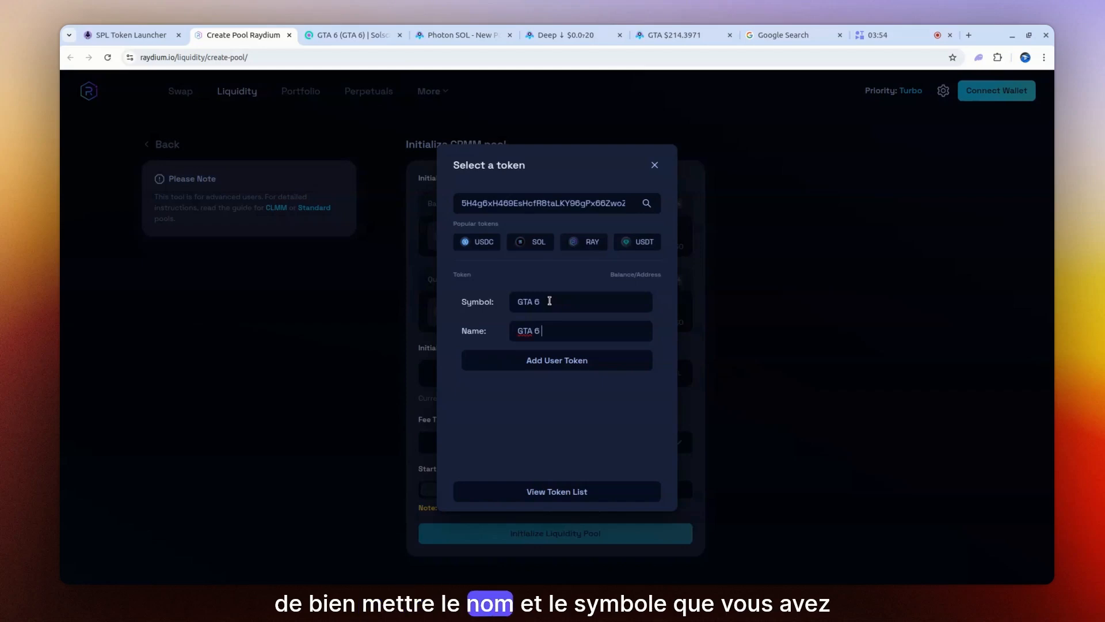
{"action": "left_click", "coordinate": [555, 363]}
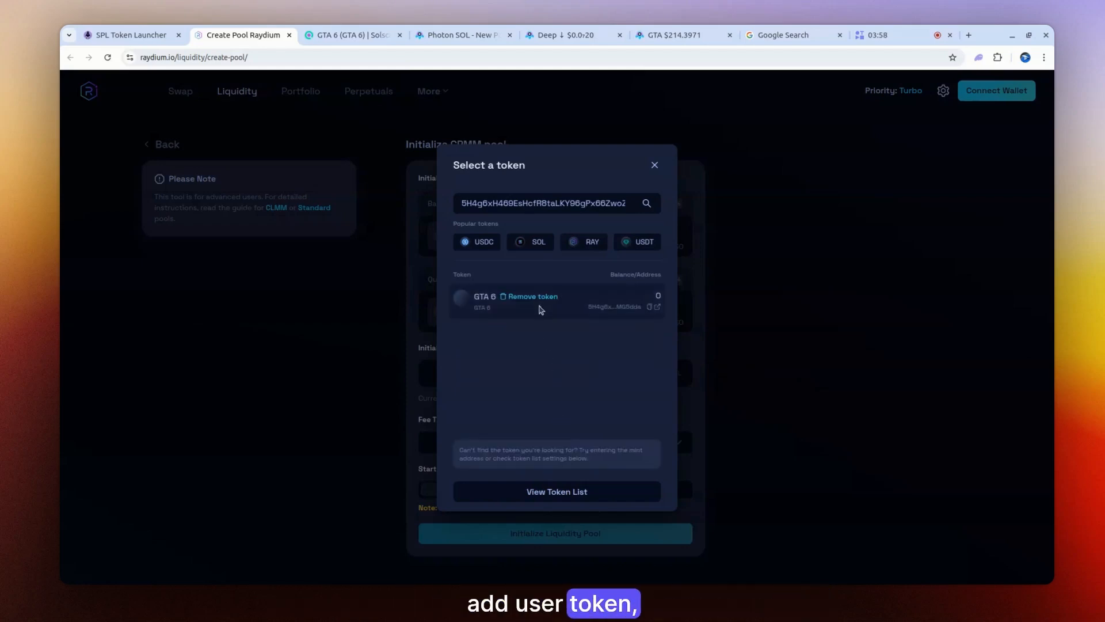
{"action": "left_click", "coordinate": [494, 314]}
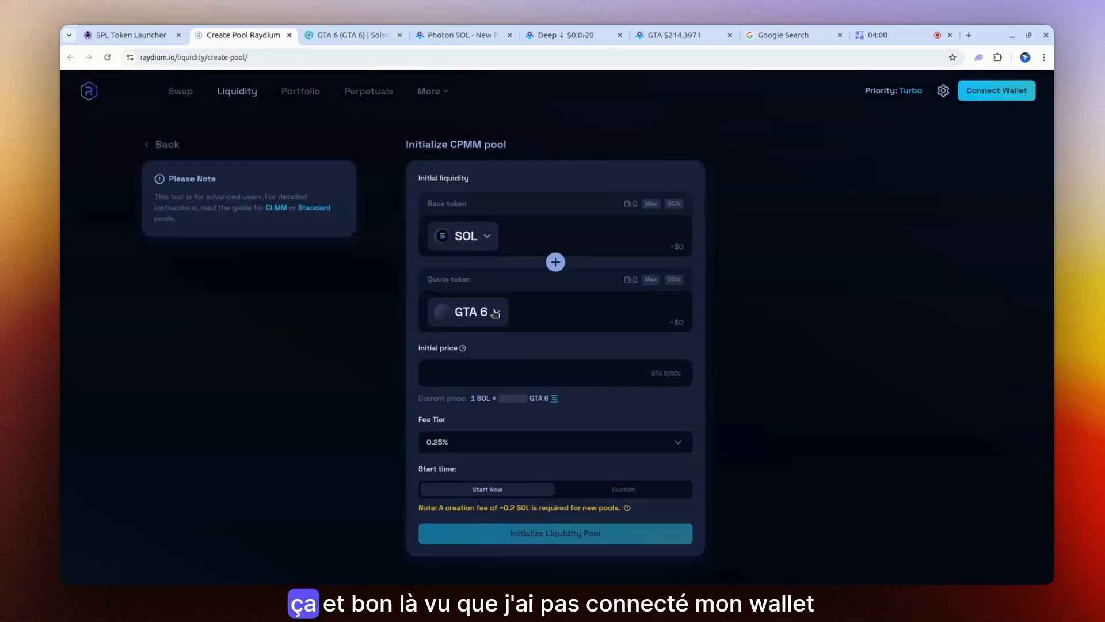
Connect the Phantom wallet to Raydium and approve the connection request
{"action": "left_click", "coordinate": [997, 91]}
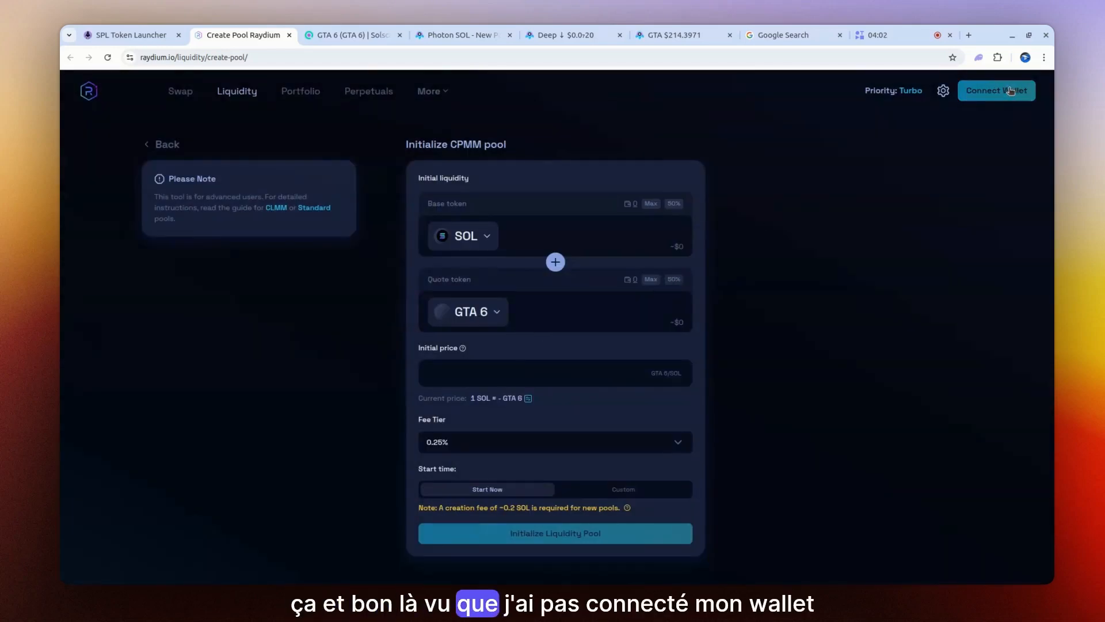
{"action": "left_click", "coordinate": [436, 260]}
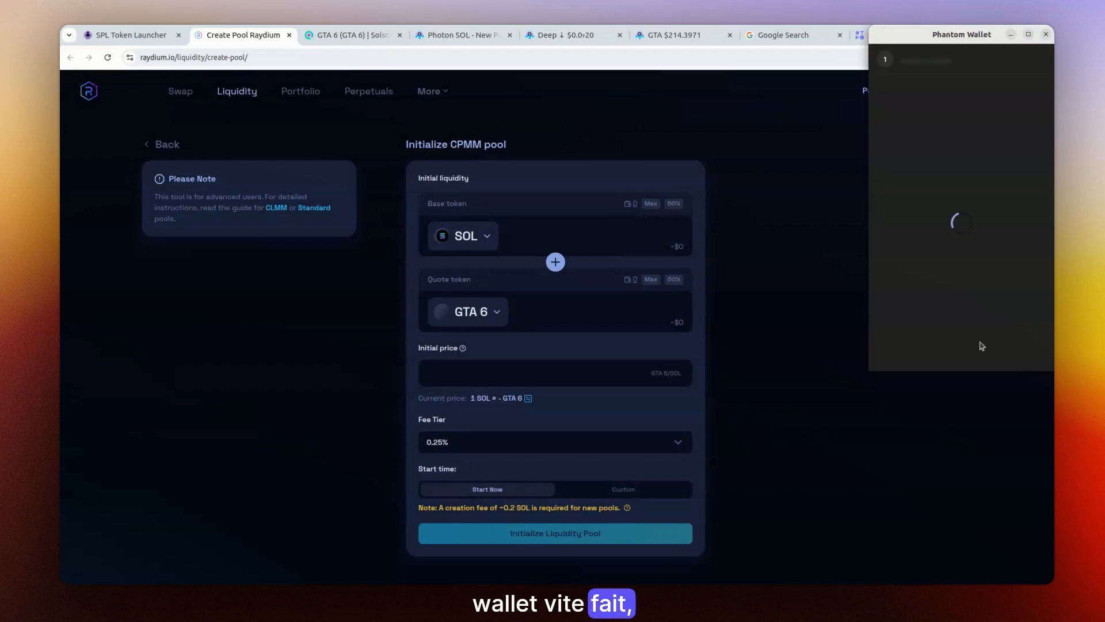
{"action": "left_click", "coordinate": [1024, 353]}
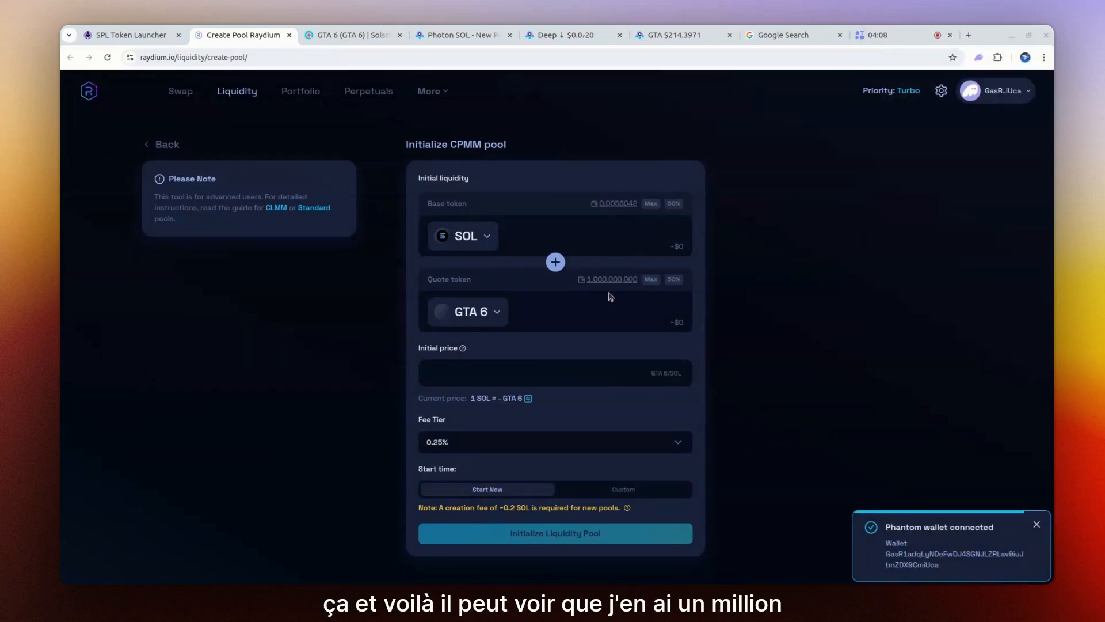
Set the pool's quote amount to 900,000,000 GTA 6 and the SOL base amount to 0
{"action": "left_click", "coordinate": [613, 281]}
{"action": "left_click_drag", "start_coordinate": [587, 308], "coordinate": [753, 332]}
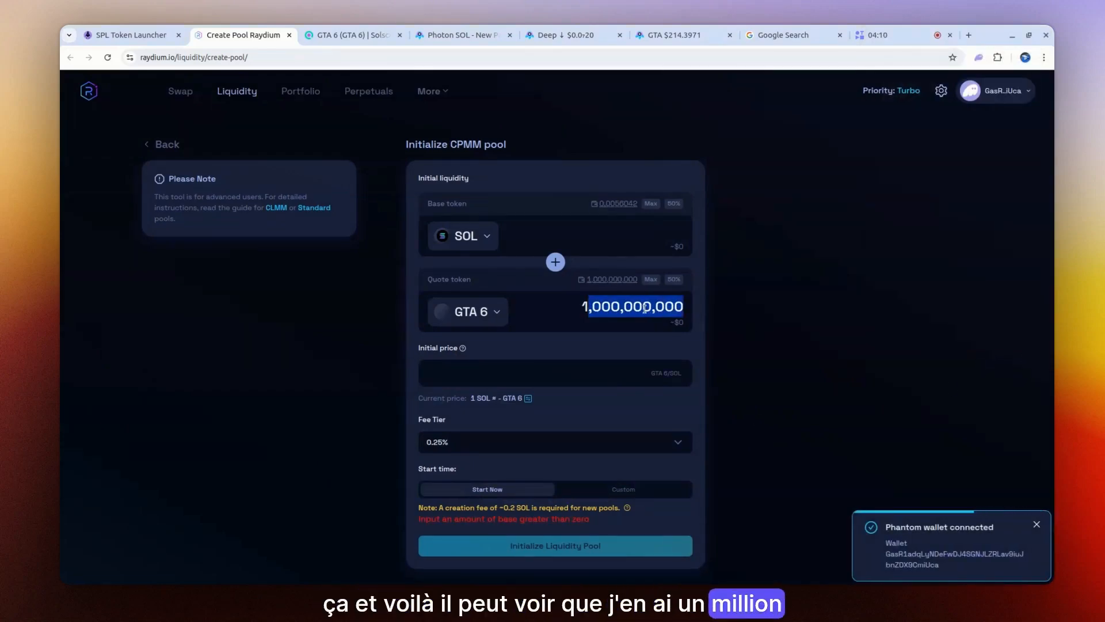
{"action": "left_click", "coordinate": [601, 306]}
{"action": "key", "text": "BackSpace"}
{"action": "type", "text": "9"}
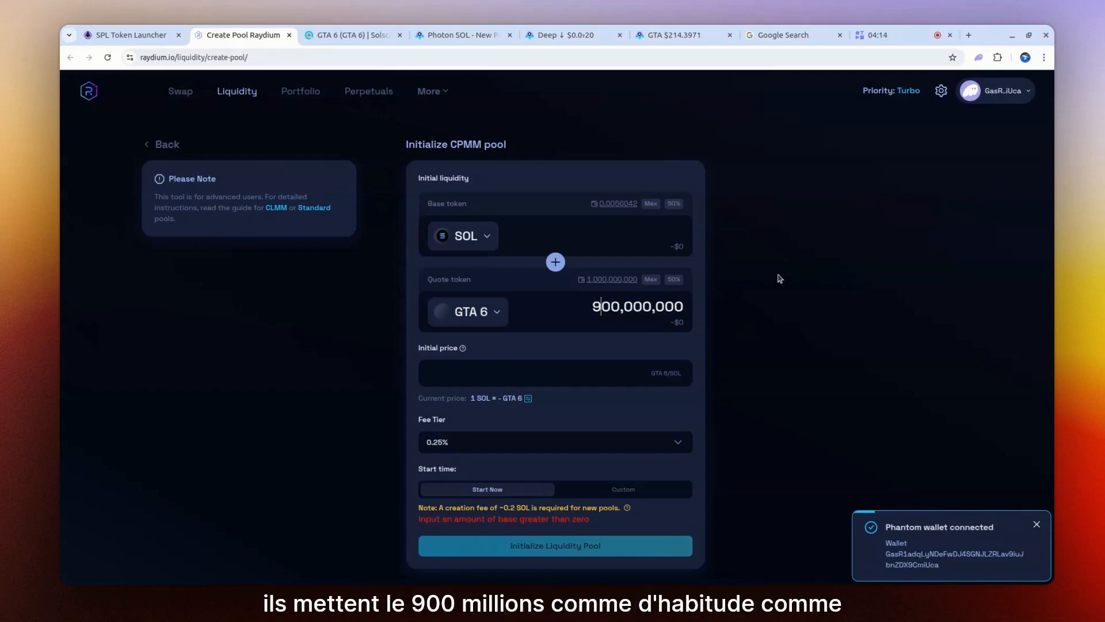
{"action": "left_click", "coordinate": [640, 221]}
{"action": "type", "text": "0"}
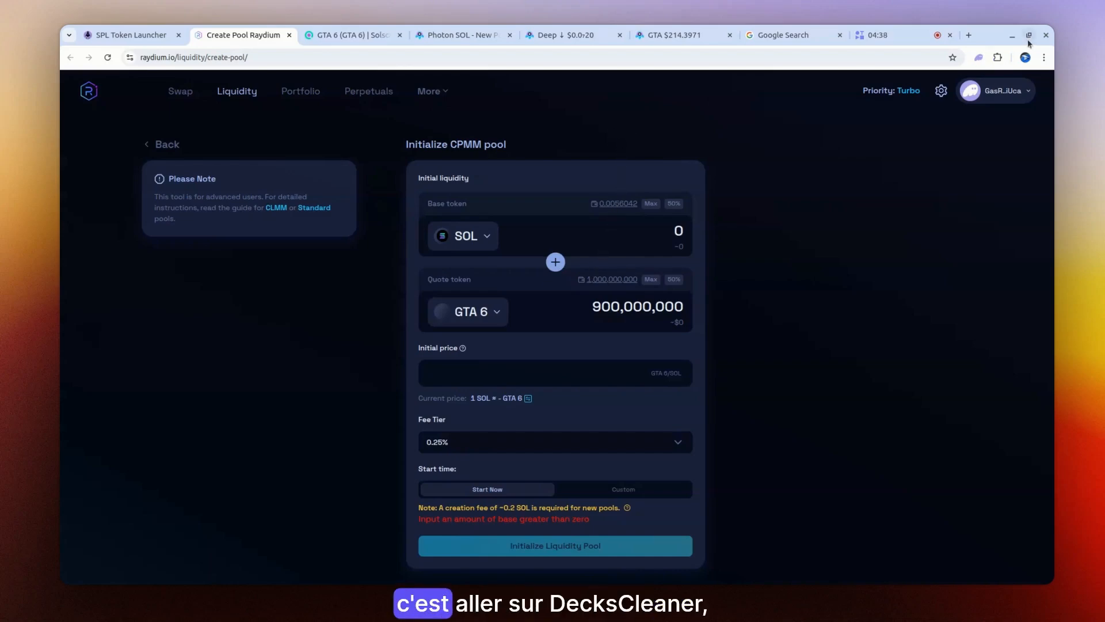
Search Google for dexscreener in a new browser tab and open the DEX Screener site
{"action": "left_click", "coordinate": [968, 35]}
{"action": "type", "text": "dex"}
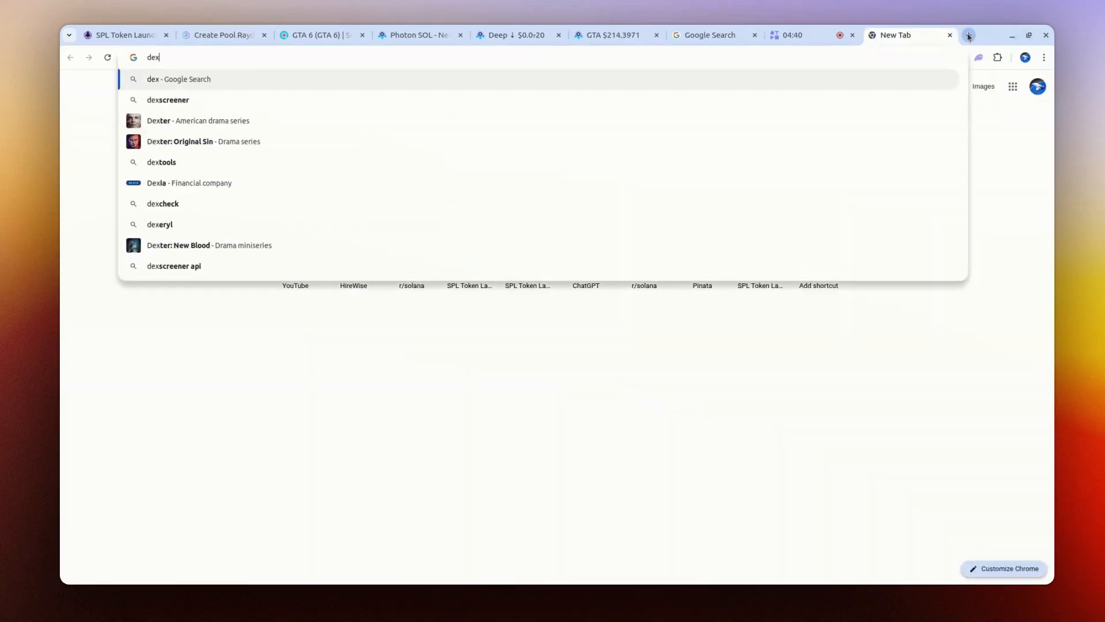
{"action": "type", "text": "screene"}
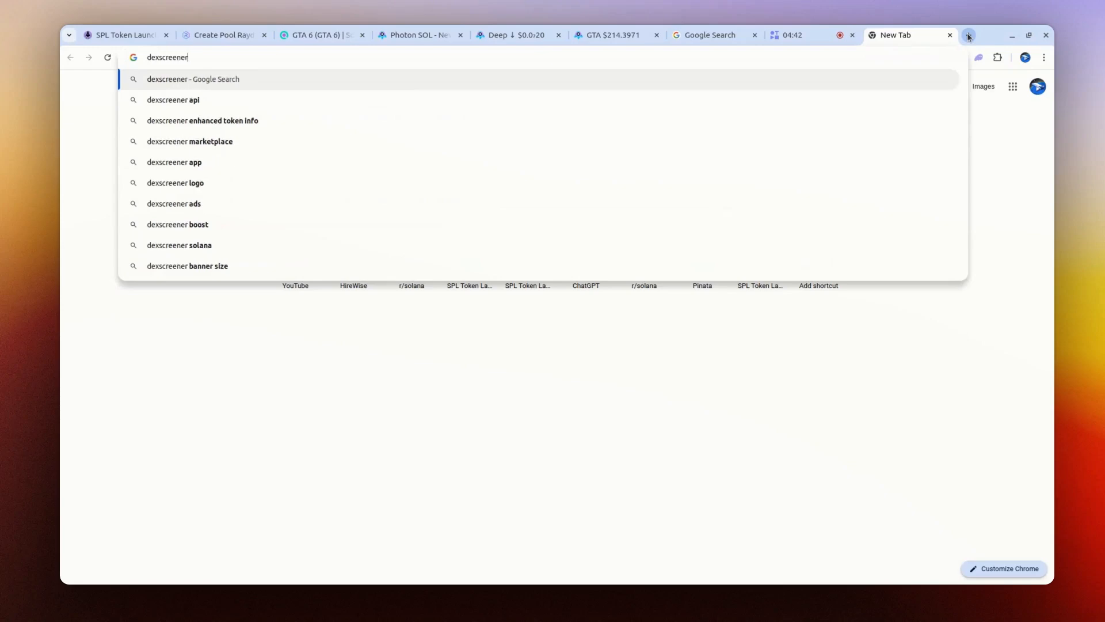
{"action": "type", "text": "r"}
{"action": "key", "text": "Return"}
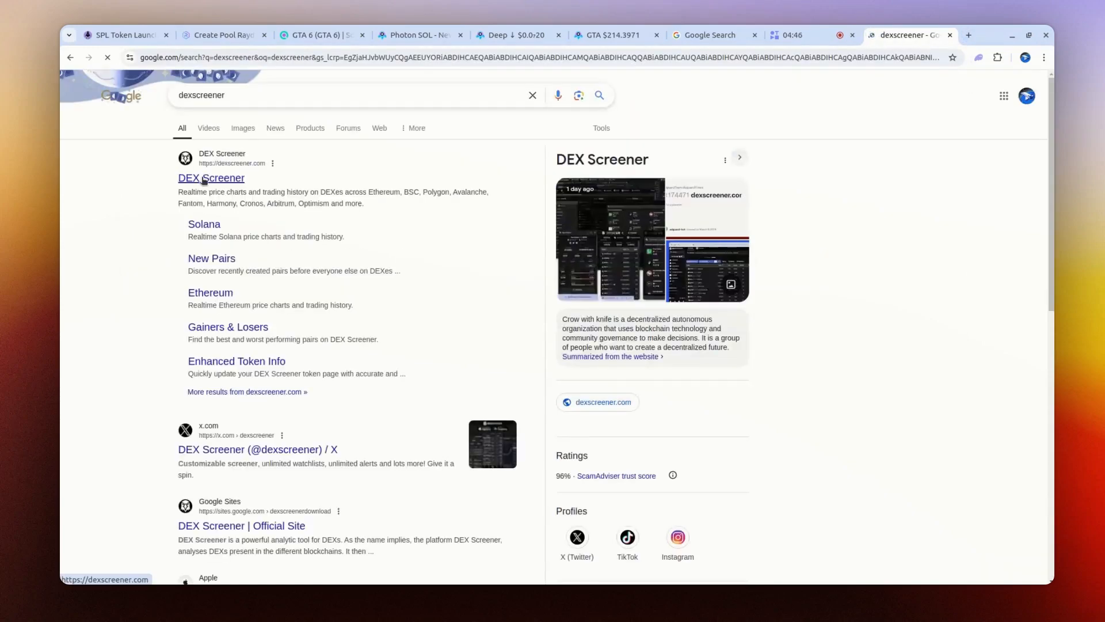
{"action": "left_click", "coordinate": [204, 181]}
Copy the created token's address from SPL Token Launcher and load it in place of the pair address in DEX Screener's Solana URL
{"action": "left_click", "coordinate": [124, 35]}
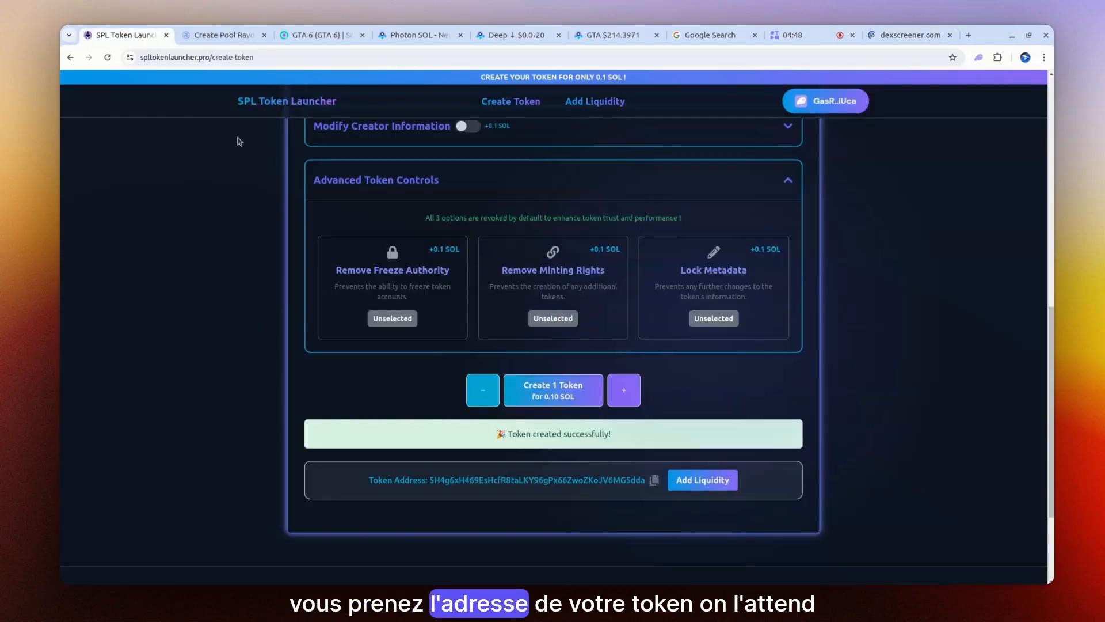
{"action": "left_click", "coordinate": [655, 480]}
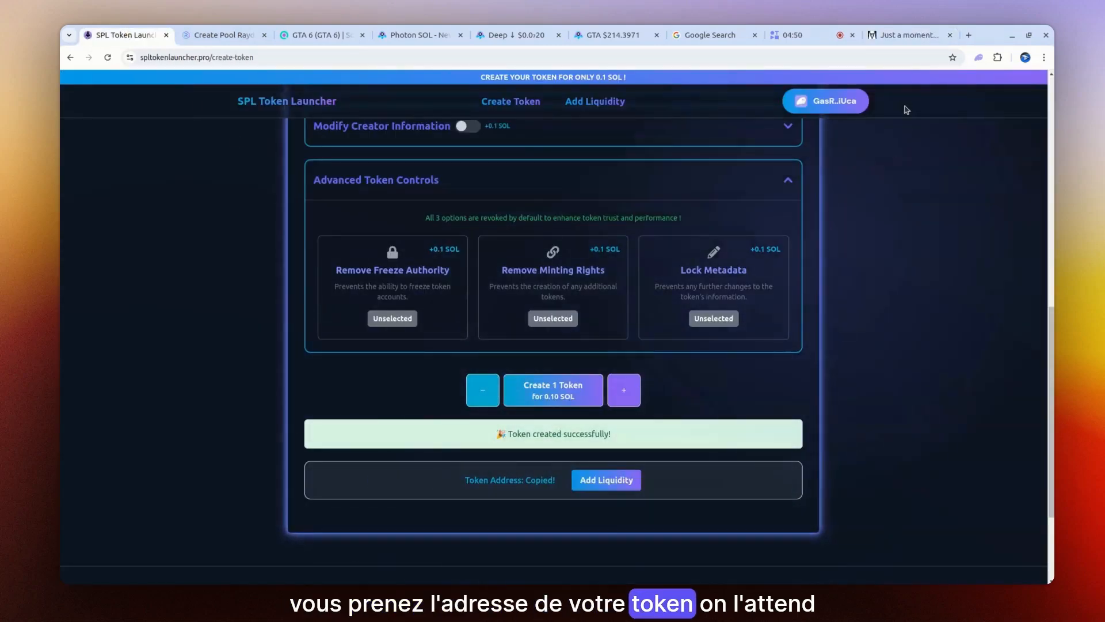
{"action": "left_click", "coordinate": [921, 36]}
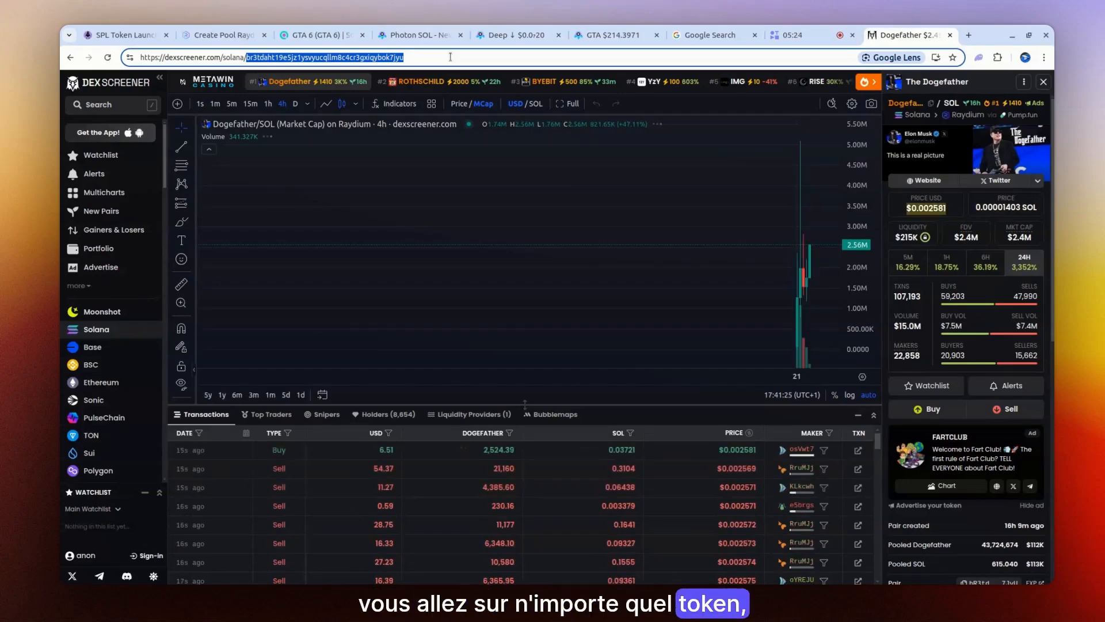
{"action": "left_click", "coordinate": [249, 57]}
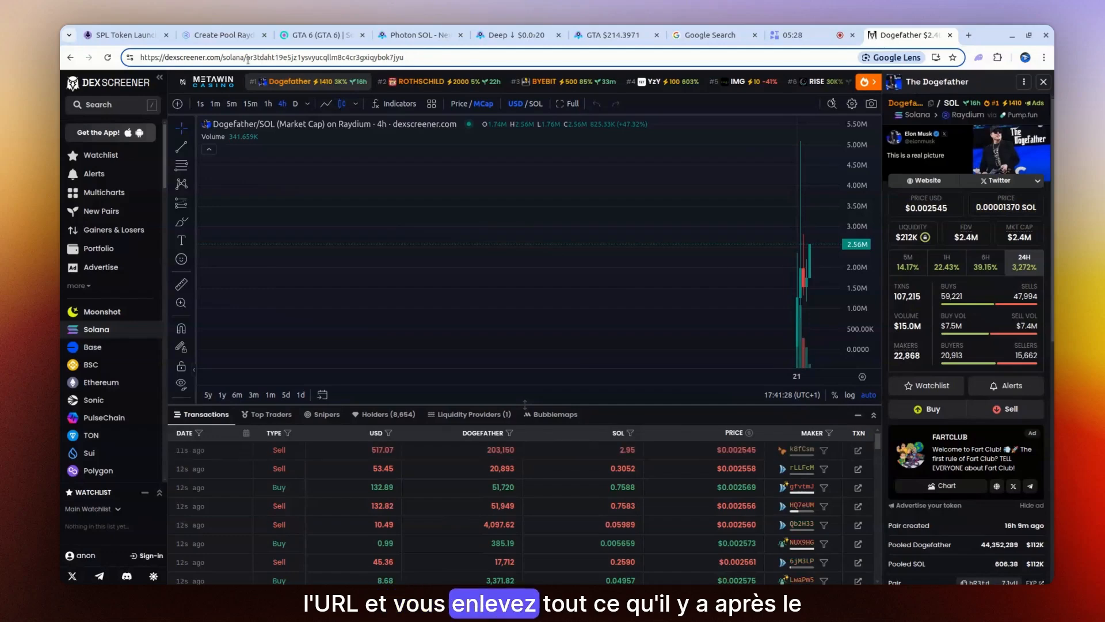
{"action": "left_click_drag", "start_coordinate": [248, 57], "coordinate": [406, 57]}
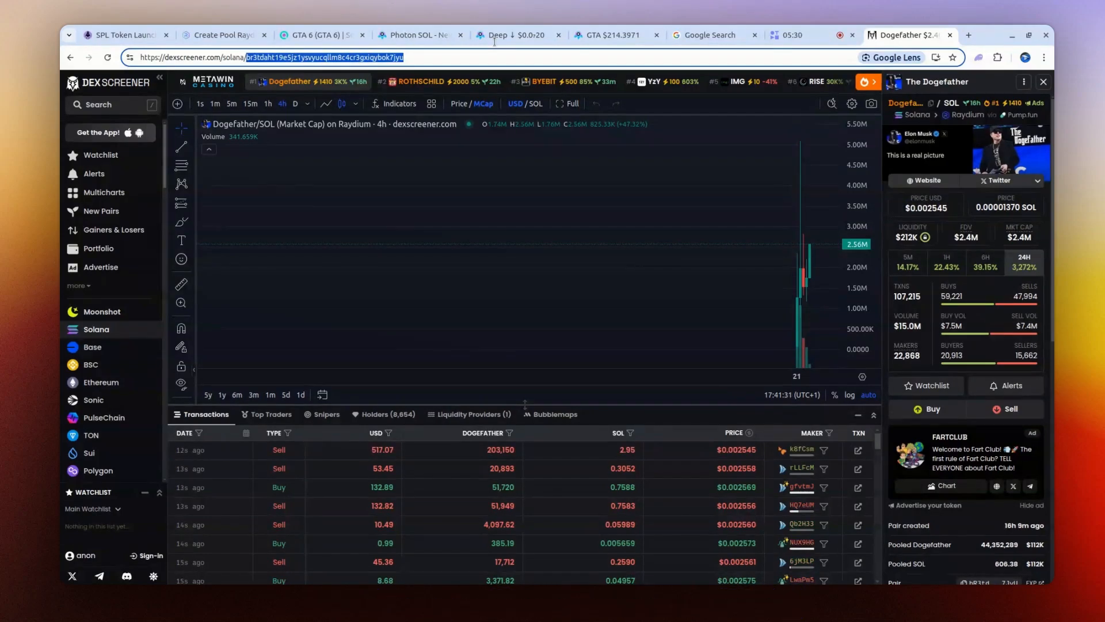
{"action": "key", "text": "ctrl+v"}
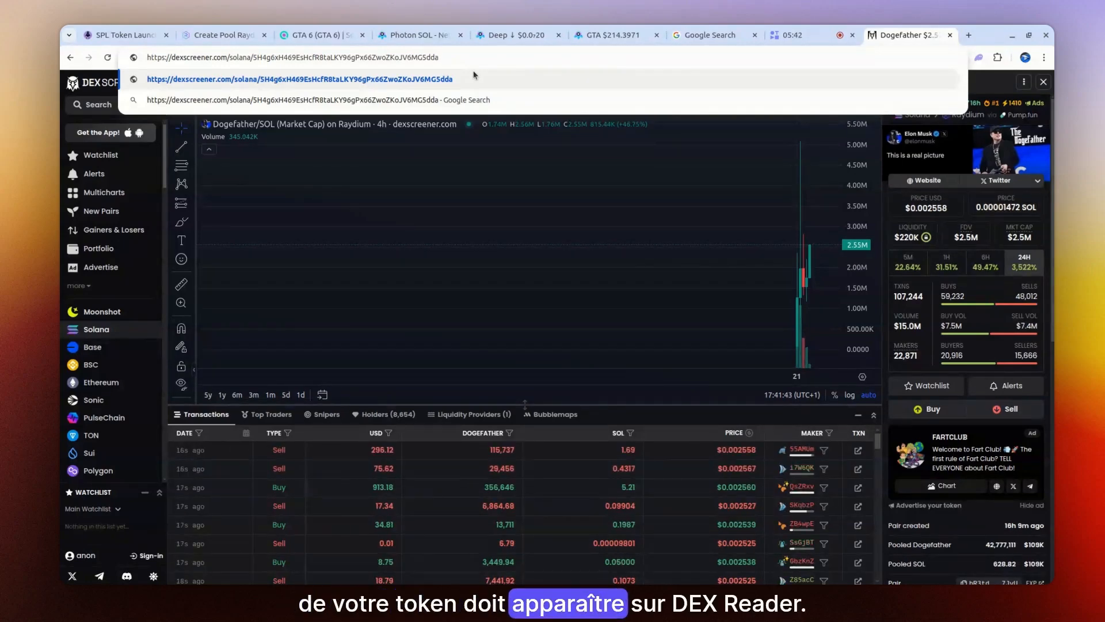
{"action": "key", "text": "Return"}
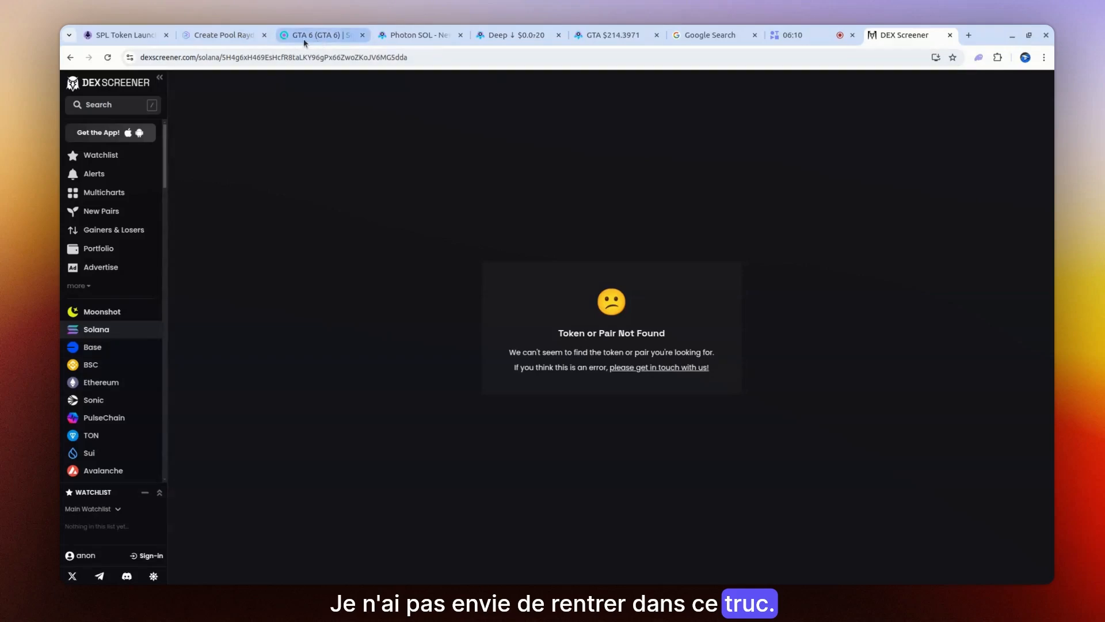
Look back over the GTA 6 token details in SPL Token Launcher and the token's Solscan page
{"action": "left_click", "coordinate": [219, 38]}
{"action": "left_click", "coordinate": [128, 36]}
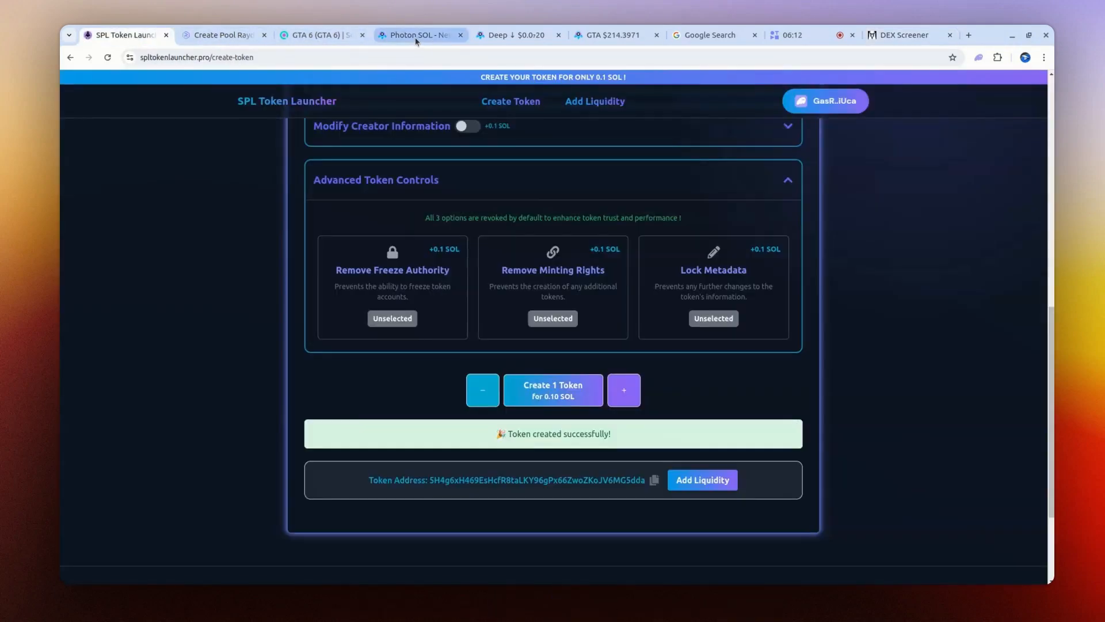
{"action": "left_click", "coordinate": [417, 39]}
{"action": "key", "text": "ctrl+1"}
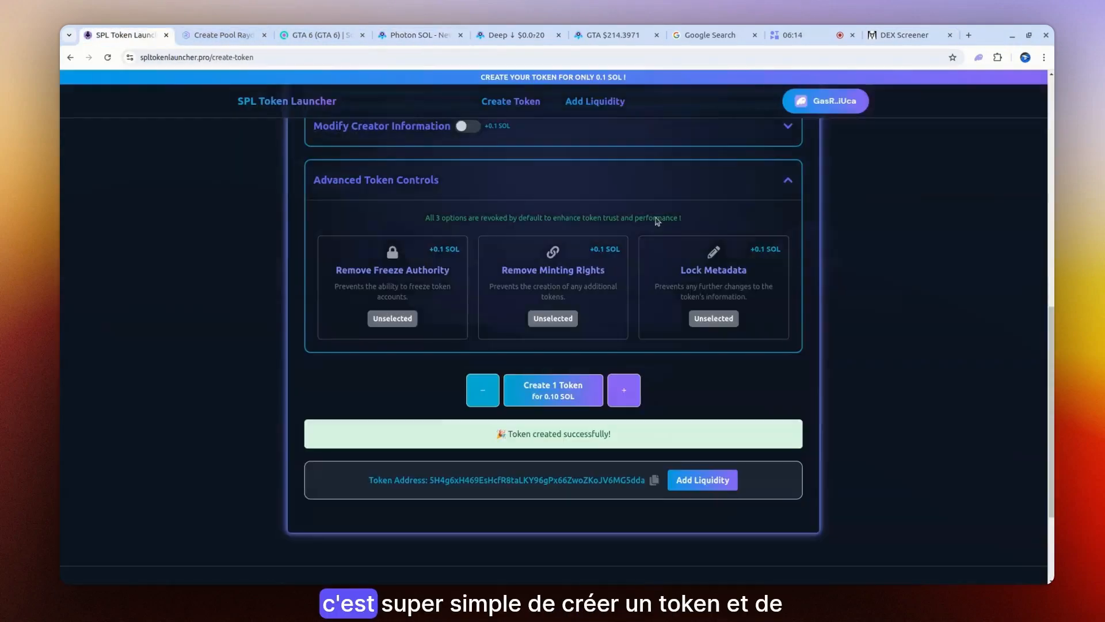
{"action": "scroll", "coordinate": [614, 305], "scroll_direction": "up", "scroll_amount": 3}
{"action": "scroll", "coordinate": [613, 306], "scroll_direction": "up", "scroll_amount": 3}
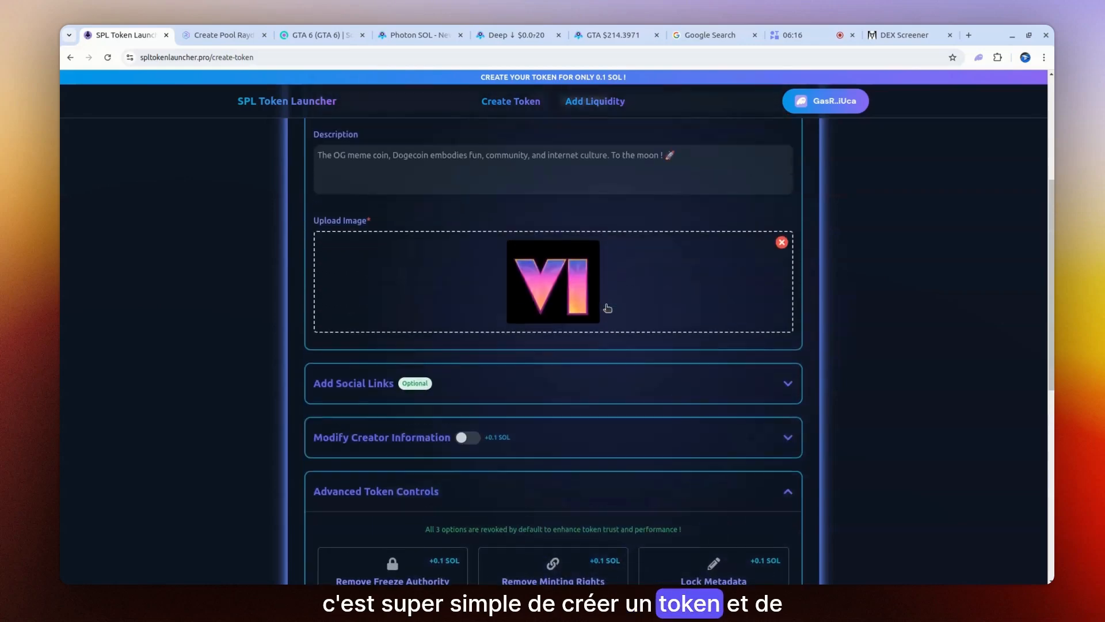
{"action": "scroll", "coordinate": [591, 314], "scroll_direction": "up", "scroll_amount": 3}
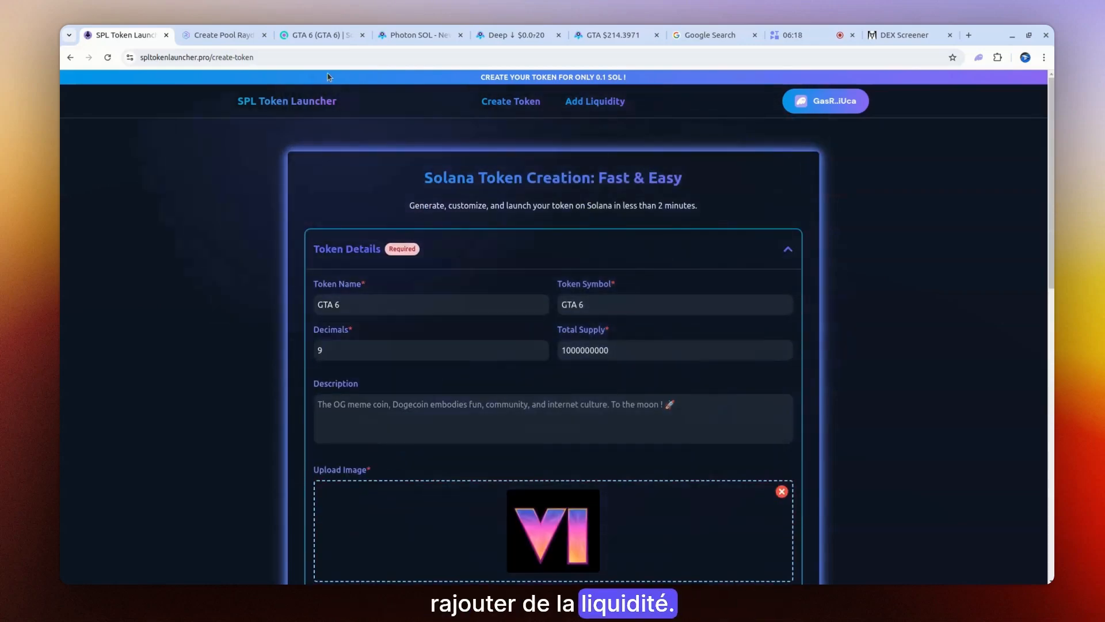
{"action": "left_click", "coordinate": [320, 36]}
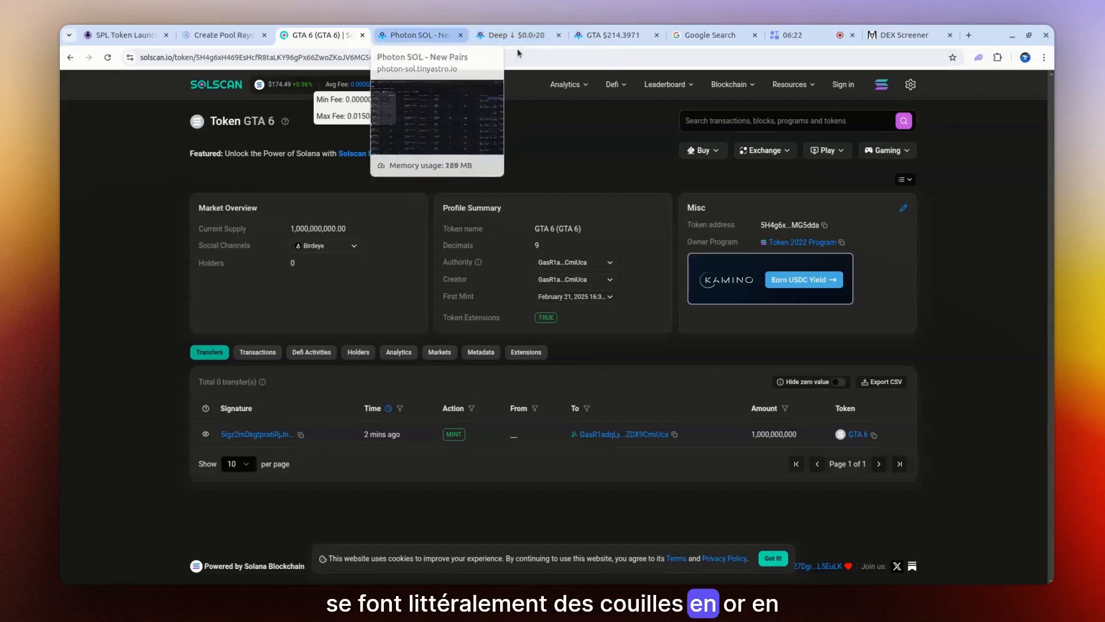
Switch to the existing GTA 6 token's Photon page and display its chart by market cap instead of price
{"action": "left_click", "coordinate": [608, 36]}
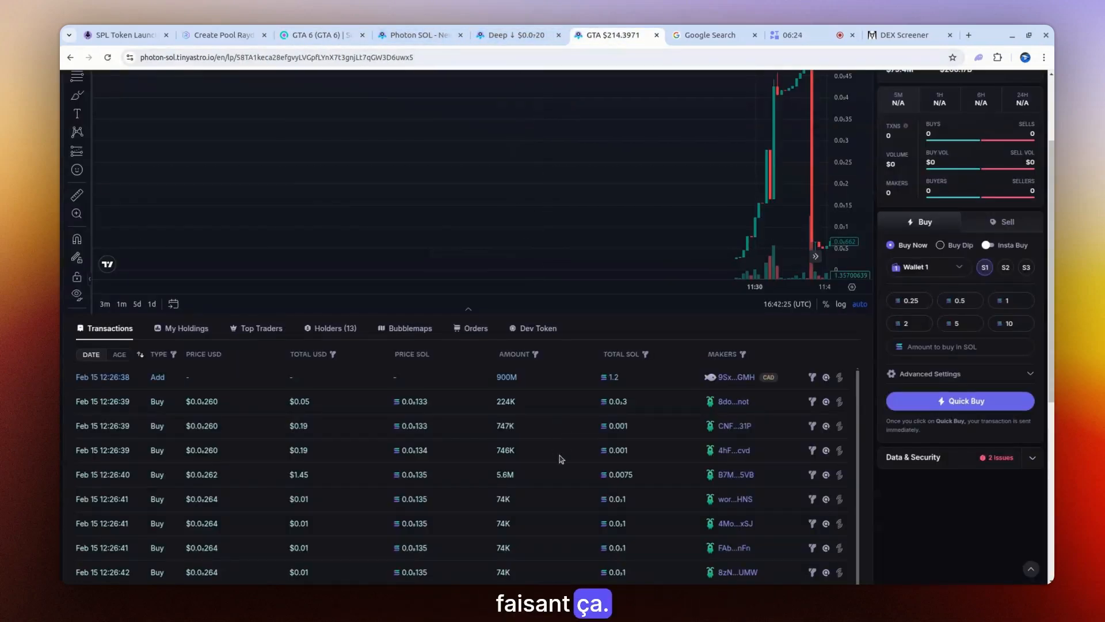
{"action": "scroll", "coordinate": [559, 455], "scroll_direction": "up", "scroll_amount": 3}
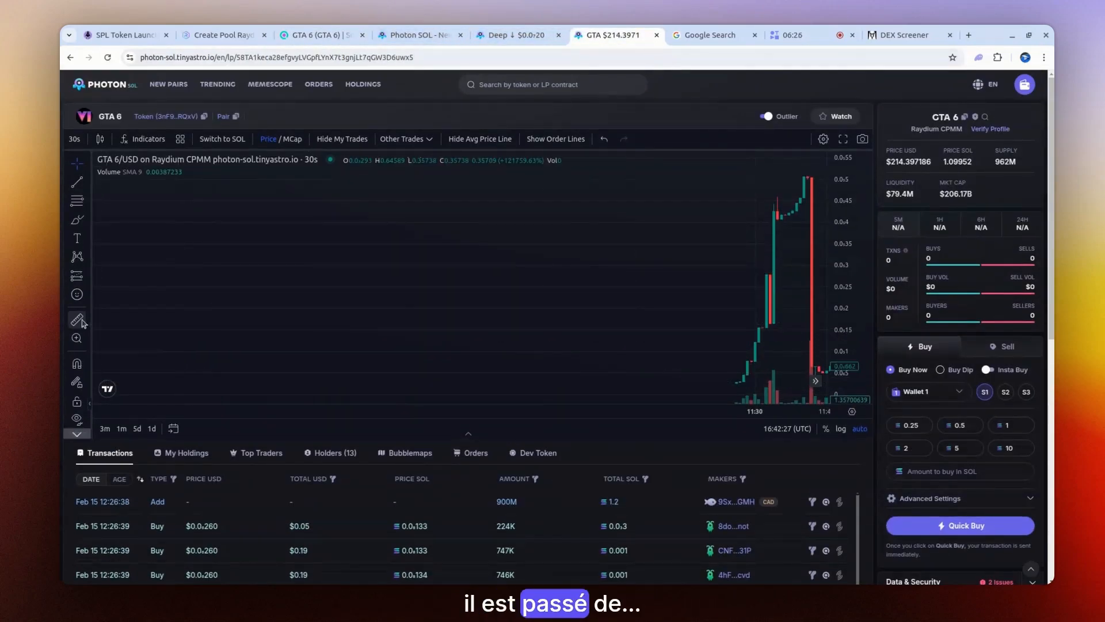
{"action": "left_click", "coordinate": [81, 321]}
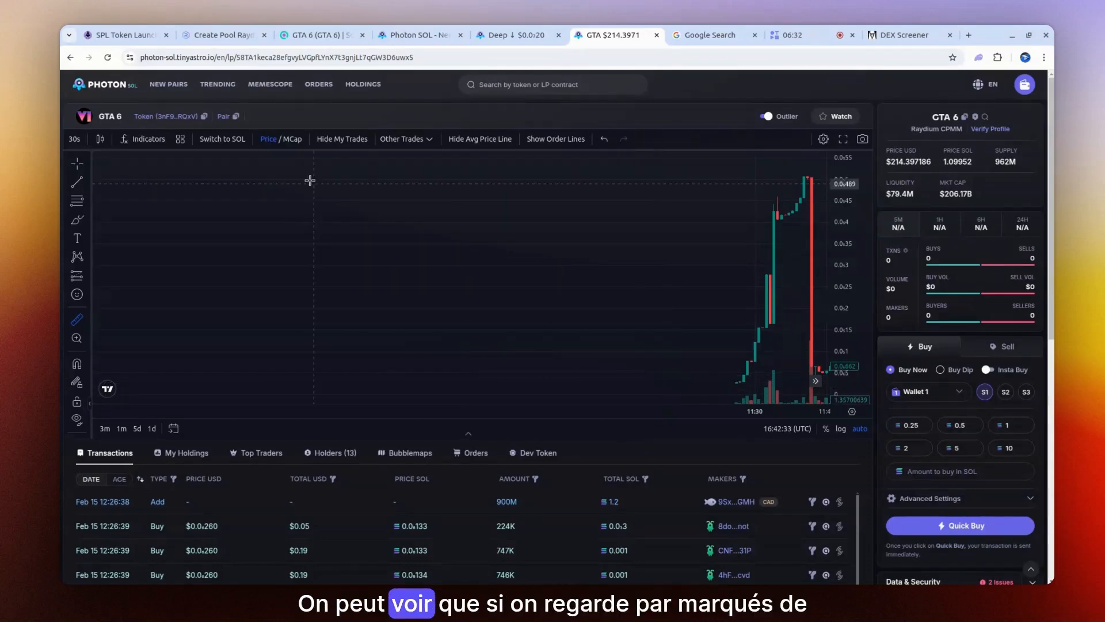
{"action": "left_click", "coordinate": [289, 139]}
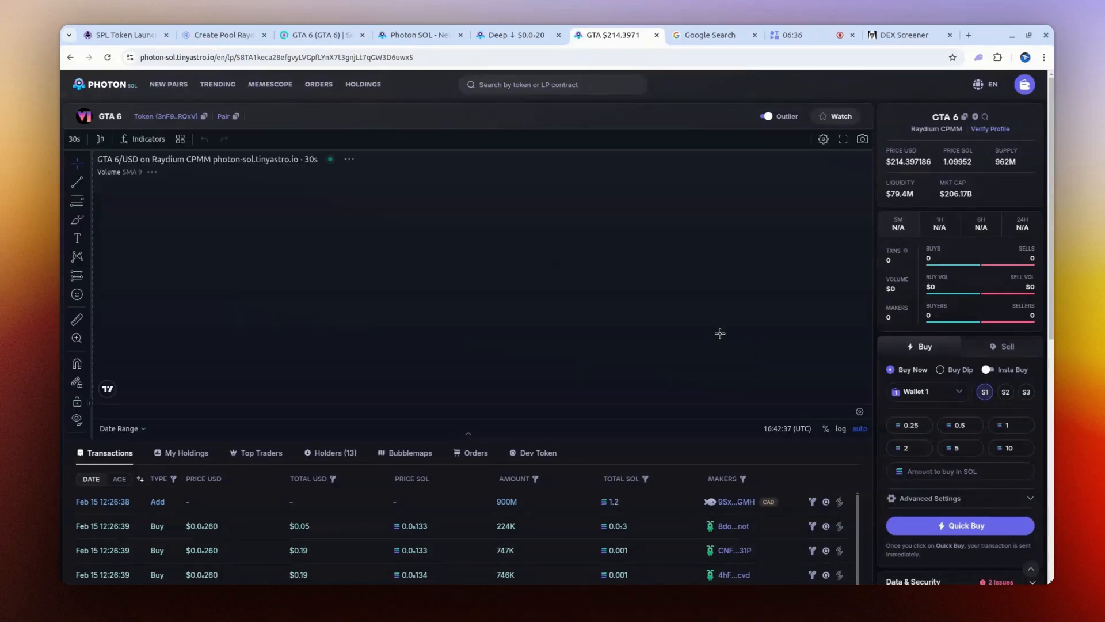
Measure the rise from launch to peak on the GTA 6 token's market-cap chart in Photon
{"action": "left_click_drag", "start_coordinate": [631, 354], "coordinate": [844, 337]}
{"action": "left_click_drag", "start_coordinate": [621, 306], "coordinate": [552, 299]}
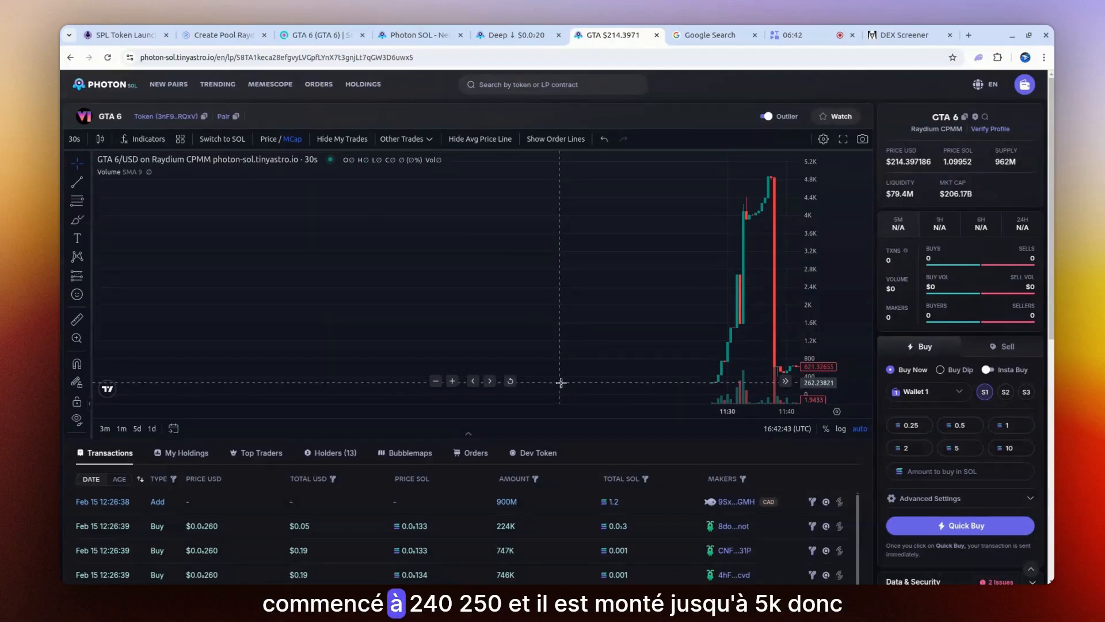
{"action": "mouse_move", "coordinate": [608, 322]}
{"action": "left_mouse_down"}
{"action": "mouse_move", "coordinate": [681, 234]}
{"action": "mouse_move", "coordinate": [623, 247]}
{"action": "left_mouse_up"}
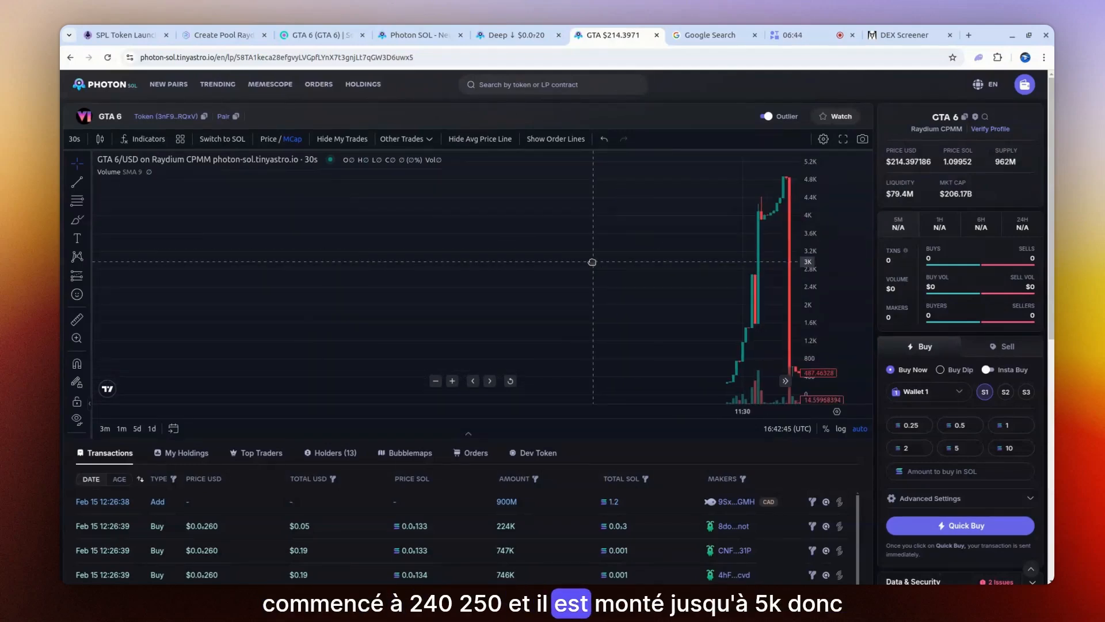
{"action": "left_click", "coordinate": [76, 317]}
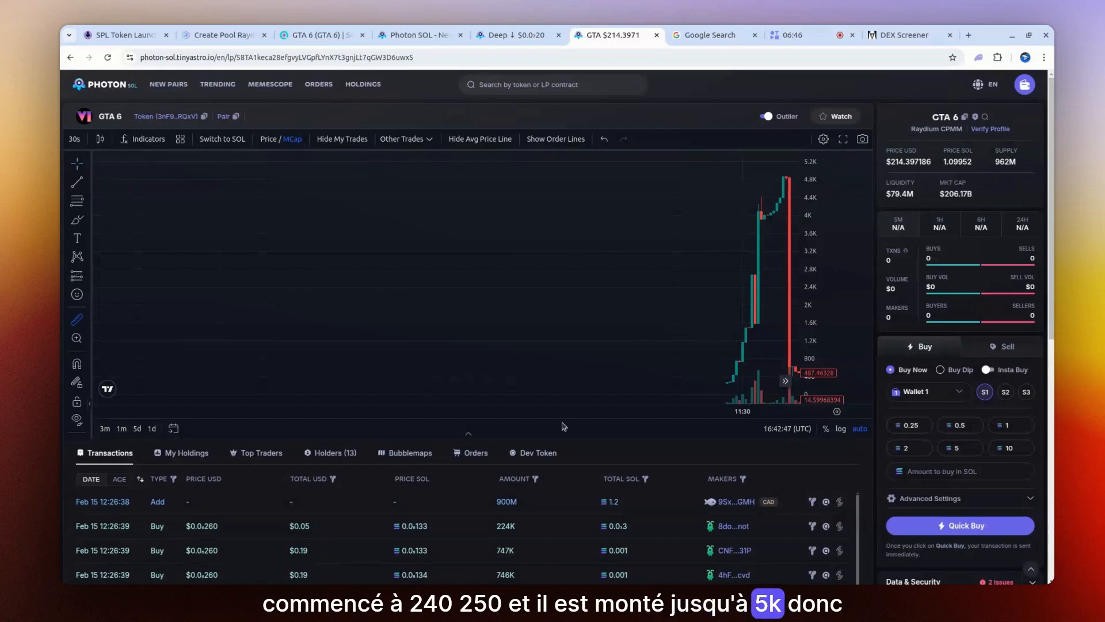
{"action": "left_click", "coordinate": [612, 383]}
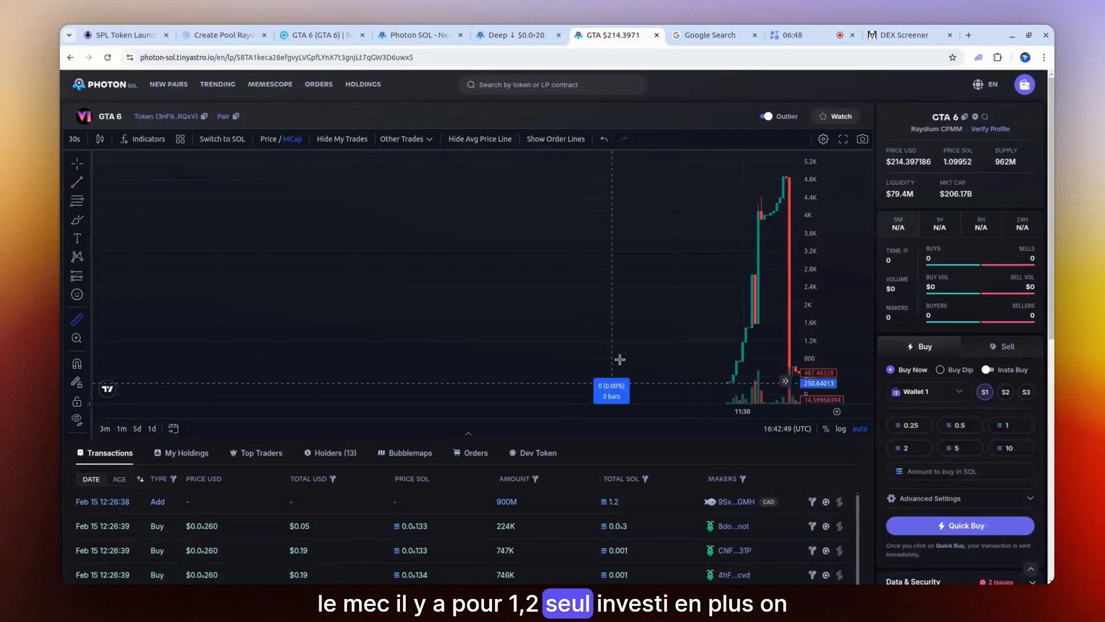
{"action": "left_click", "coordinate": [732, 176]}
{"action": "left_click", "coordinate": [733, 176]}
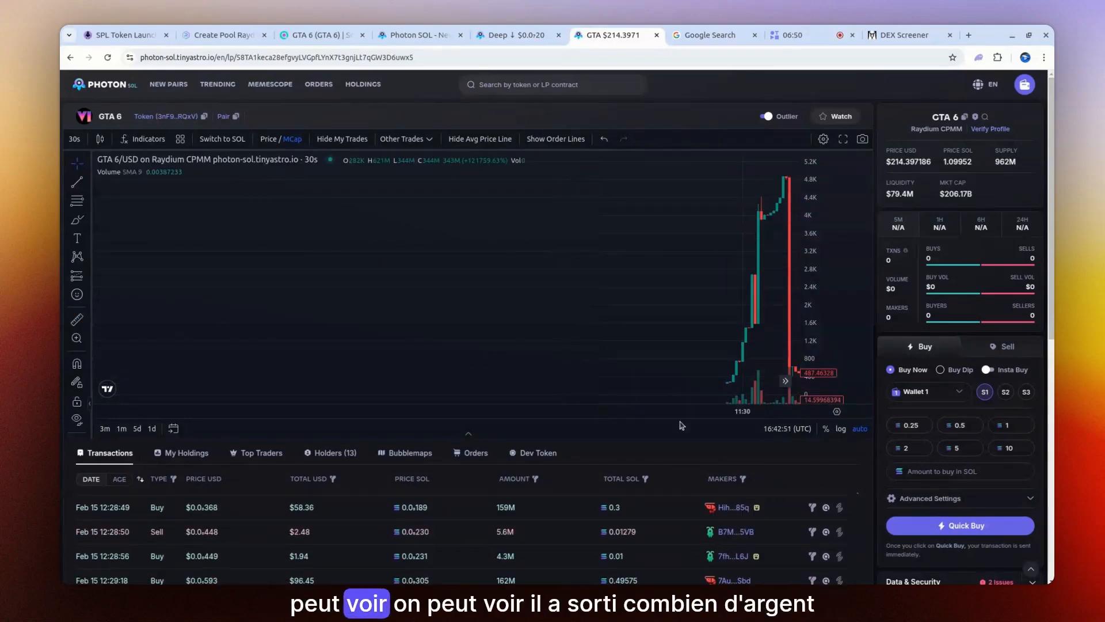
Look through the GTA 6 token's transactions from oldest to newest for a liquidity removal
{"action": "scroll", "coordinate": [666, 390], "scroll_direction": "down", "scroll_amount": 5}
{"action": "scroll", "coordinate": [662, 494], "scroll_direction": "down", "scroll_amount": 8}
{"action": "scroll", "coordinate": [661, 494], "scroll_direction": "down", "scroll_amount": 10}
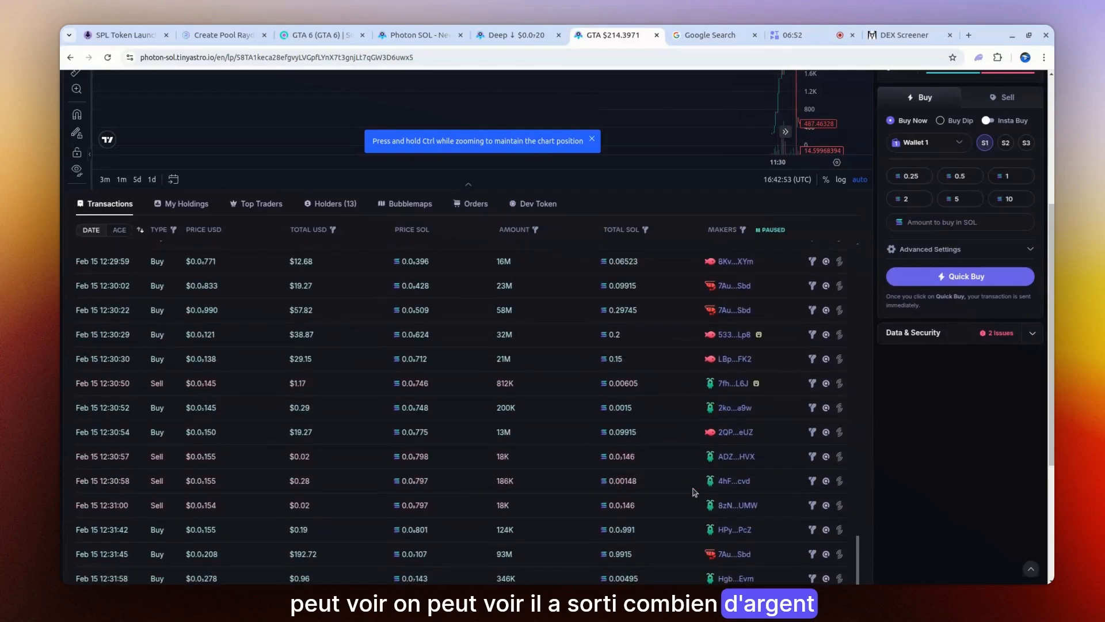
{"action": "scroll", "coordinate": [690, 494], "scroll_direction": "down", "scroll_amount": 15}
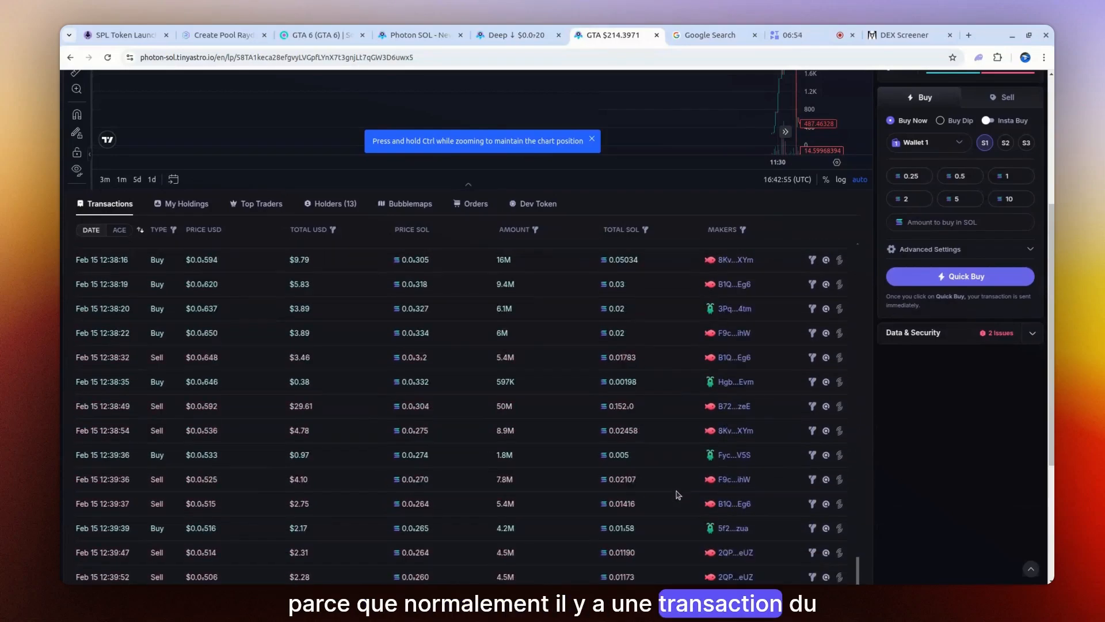
{"action": "scroll", "coordinate": [656, 483], "scroll_direction": "down", "scroll_amount": 10}
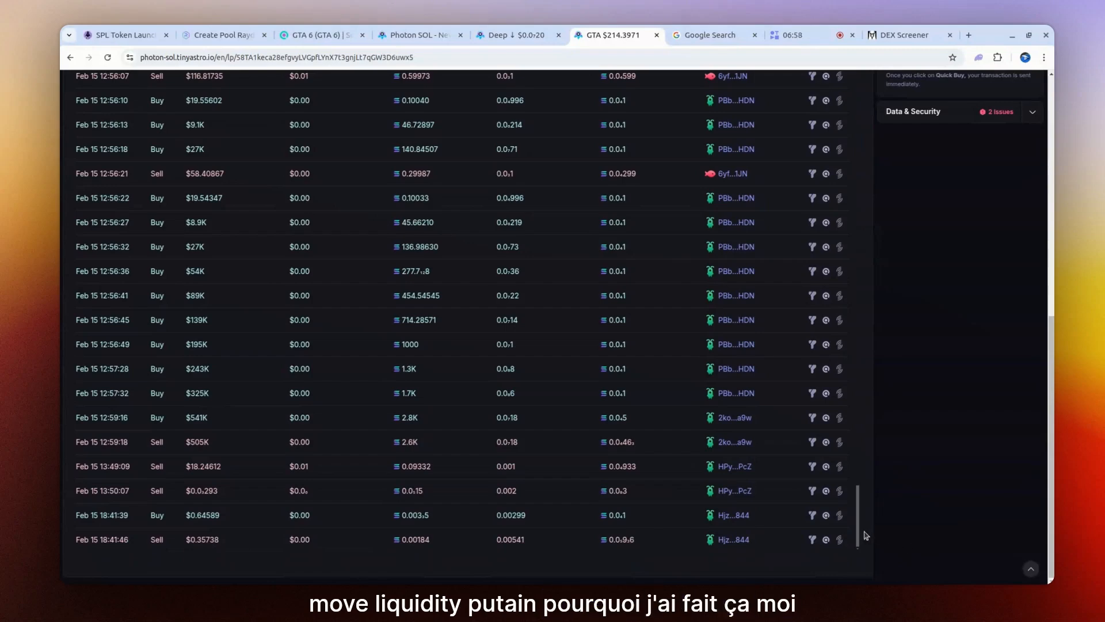
Sort the GTA 6 transactions newest first and examine the latest trades for a liquidity removal
{"action": "left_click_drag", "start_coordinate": [858, 535], "coordinate": [878, 41]}
{"action": "scroll", "coordinate": [945, 404], "scroll_direction": "up", "scroll_amount": 2}
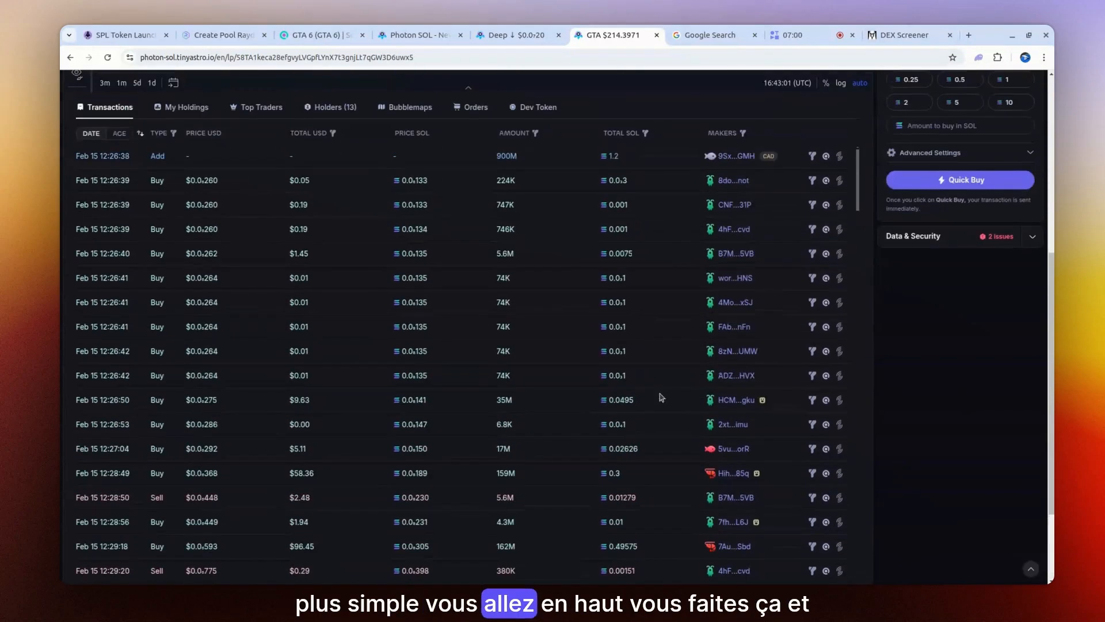
{"action": "left_click", "coordinate": [140, 133]}
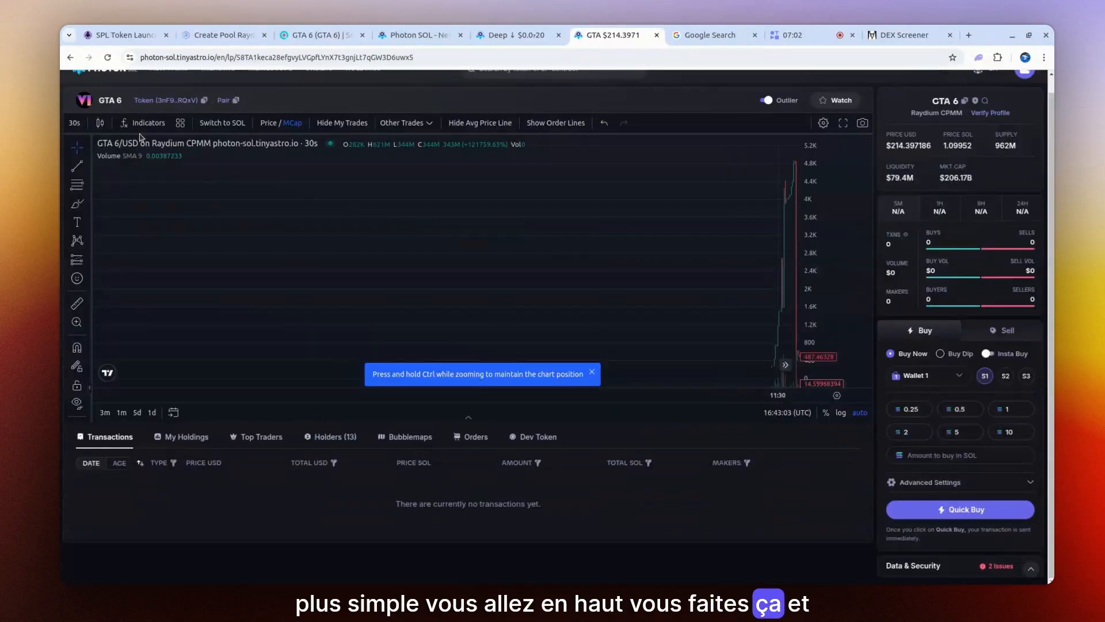
{"action": "scroll", "coordinate": [383, 458], "scroll_direction": "down", "scroll_amount": 7}
{"action": "scroll", "coordinate": [385, 456], "scroll_direction": "down", "scroll_amount": 5}
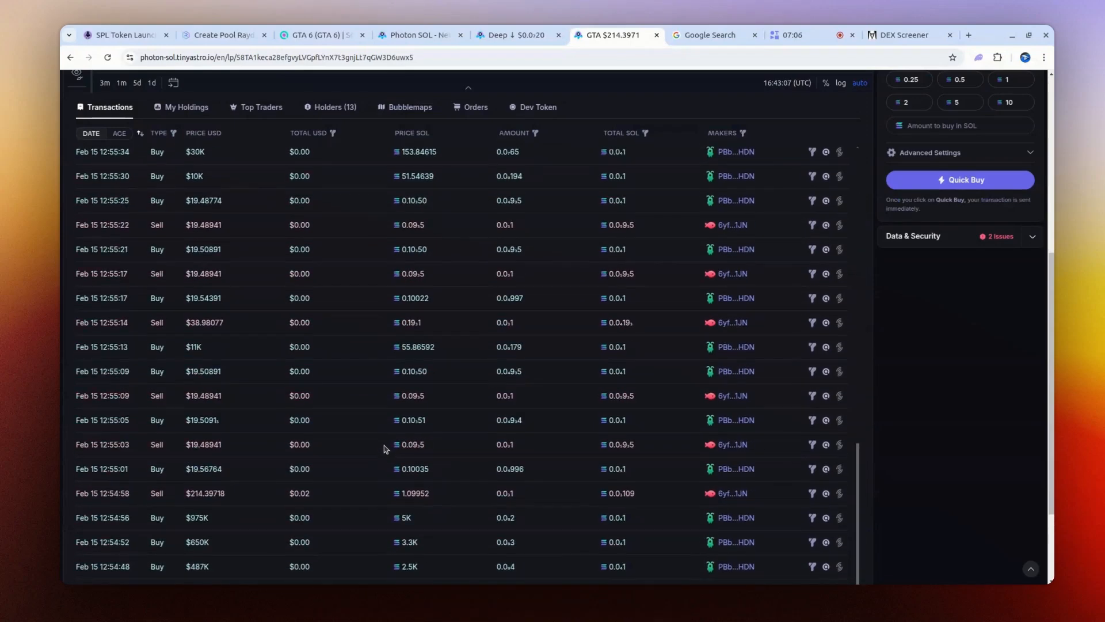
{"action": "scroll", "coordinate": [907, 496], "scroll_direction": "down", "scroll_amount": 2}
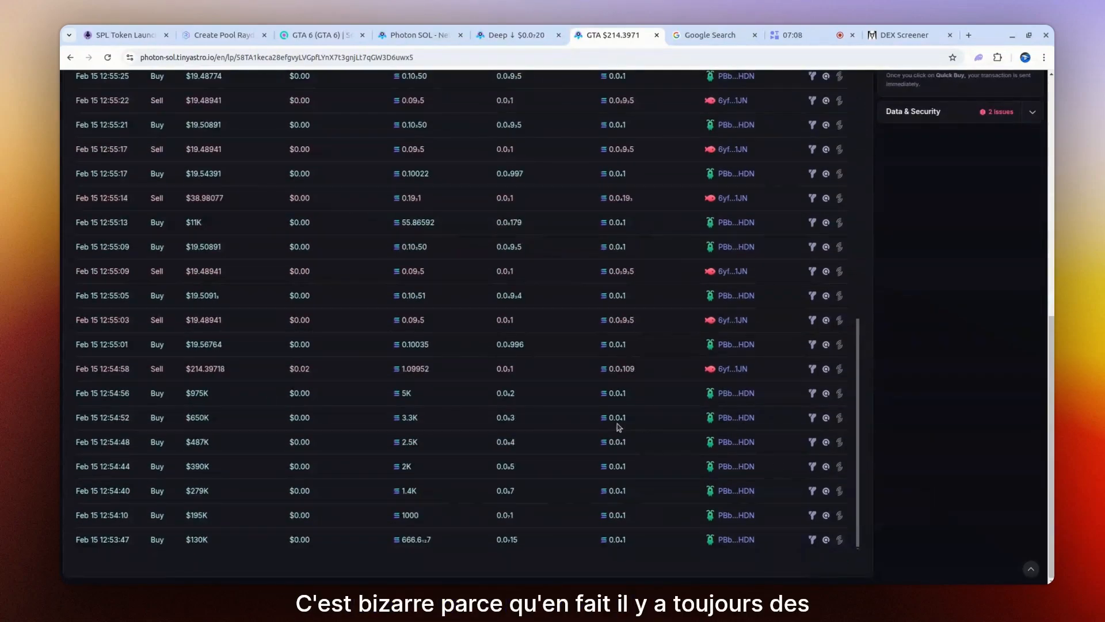
{"action": "scroll", "coordinate": [575, 476], "scroll_direction": "up", "scroll_amount": 10}
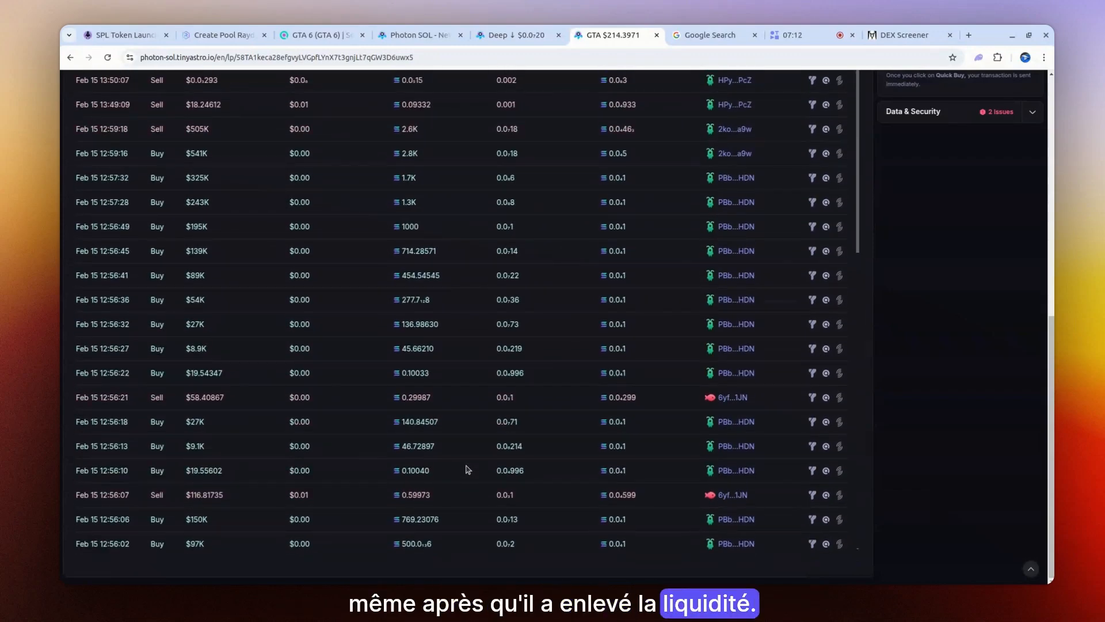
{"action": "scroll", "coordinate": [877, 443], "scroll_direction": "up", "scroll_amount": 2}
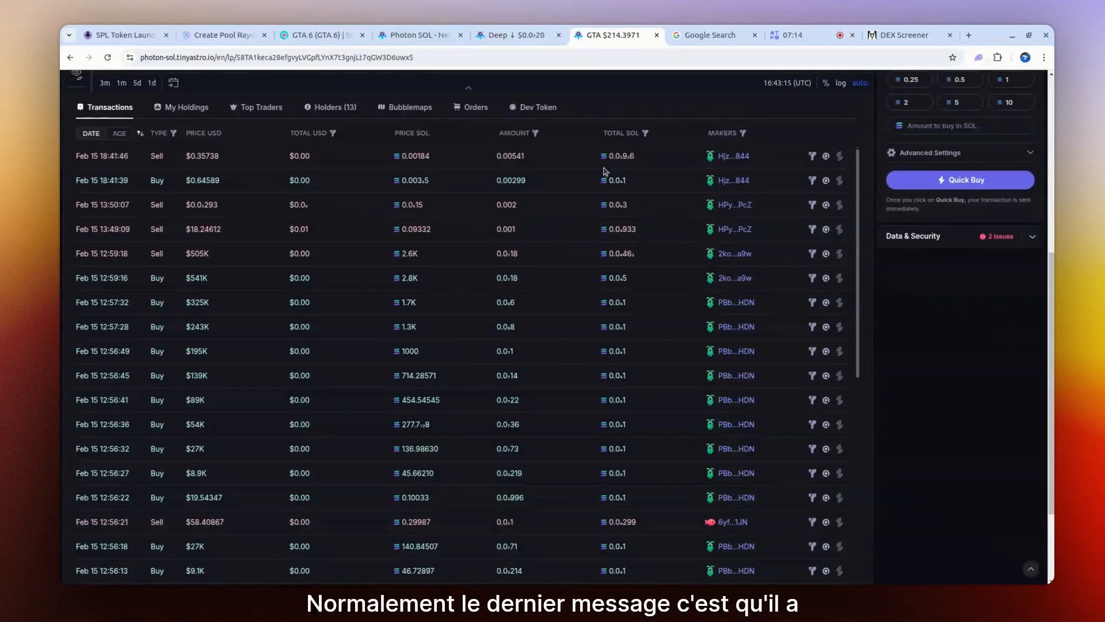
{"action": "scroll", "coordinate": [877, 443], "scroll_direction": "up", "scroll_amount": 4}
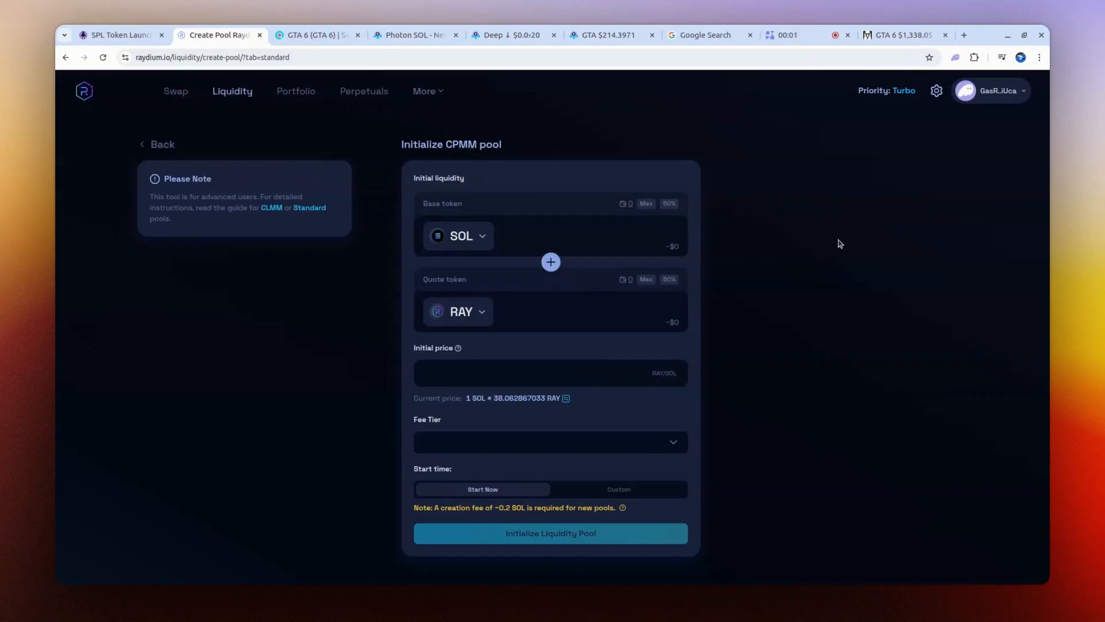
Open the Raydium portfolio and show the Standard liquidity positions
{"action": "left_click", "coordinate": [292, 92]}
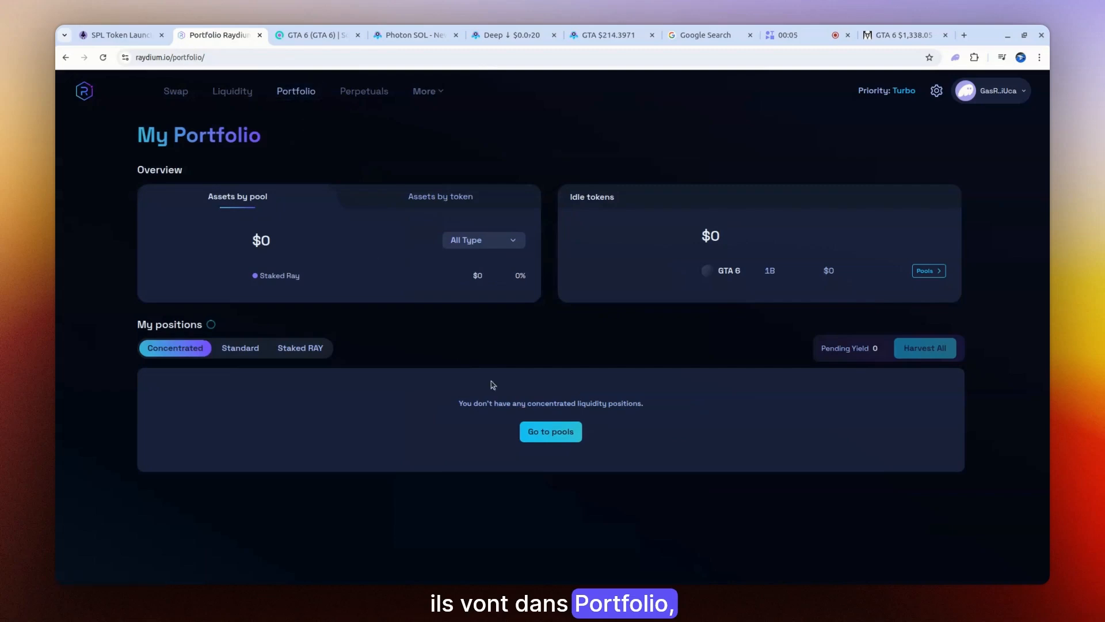
{"action": "left_click", "coordinate": [238, 351]}
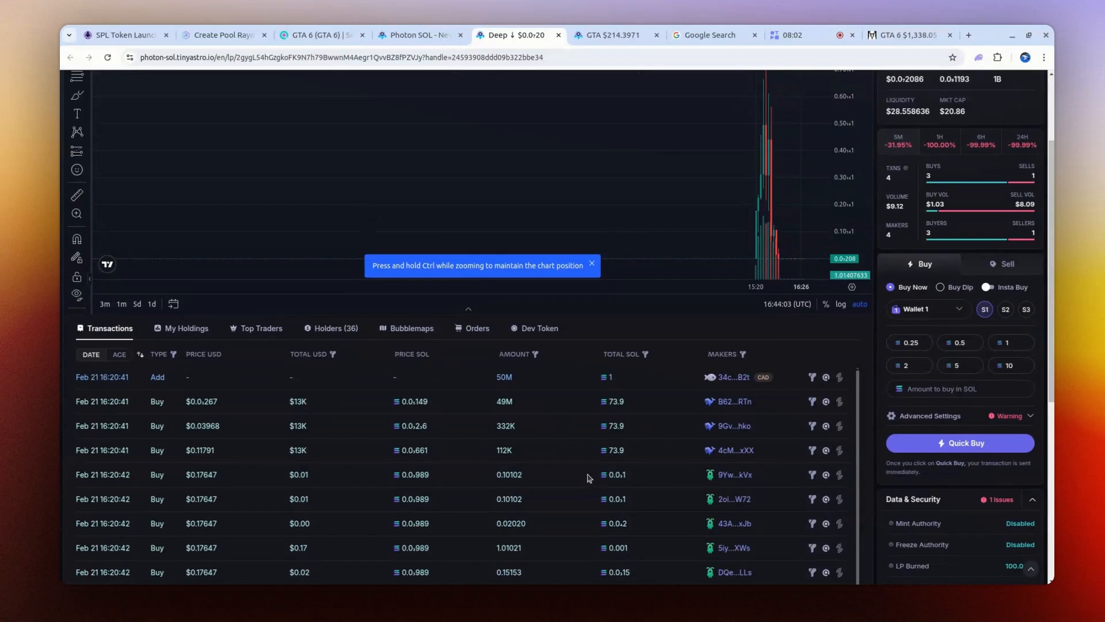
Review the initial liquidity and the amounts and SOL totals of the first buys in DeepSeek's Photon transactions
{"action": "scroll", "coordinate": [600, 460], "scroll_direction": "up", "scroll_amount": 2}
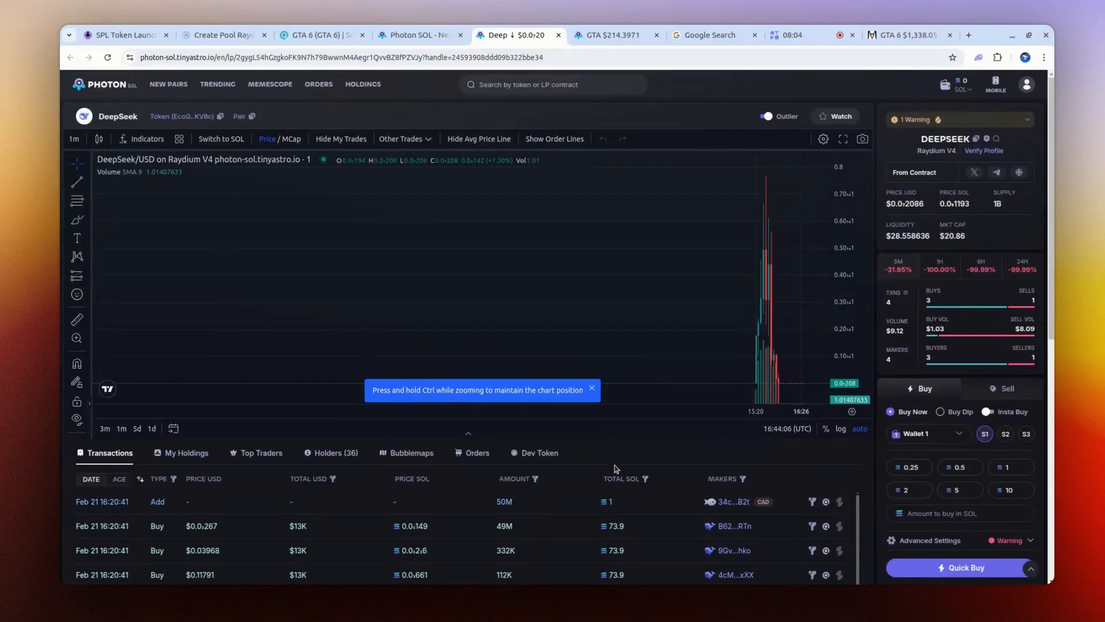
{"action": "scroll", "coordinate": [615, 468], "scroll_direction": "down", "scroll_amount": 1}
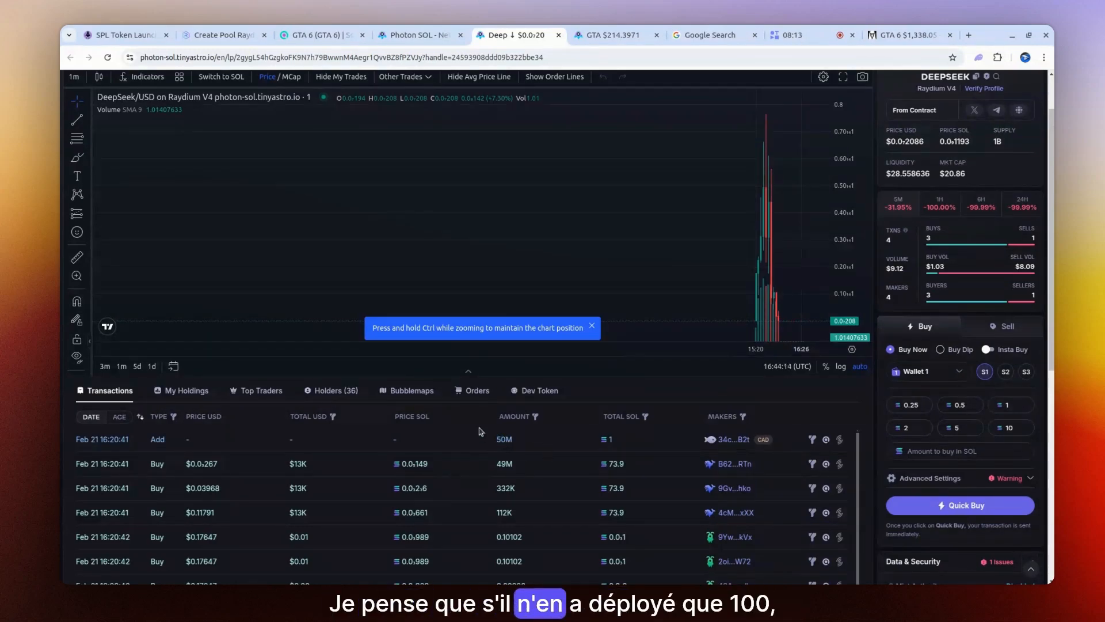
{"action": "left_click_drag", "start_coordinate": [498, 440], "coordinate": [505, 440]}
{"action": "left_click", "coordinate": [501, 462]}
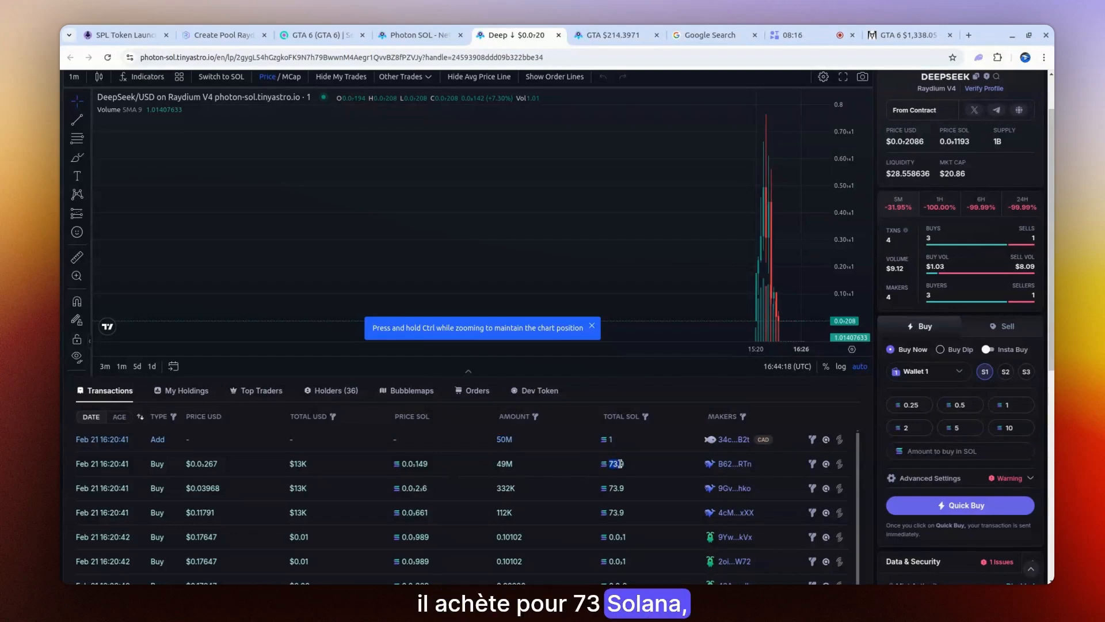
{"action": "left_click_drag", "start_coordinate": [619, 463], "coordinate": [625, 463]}
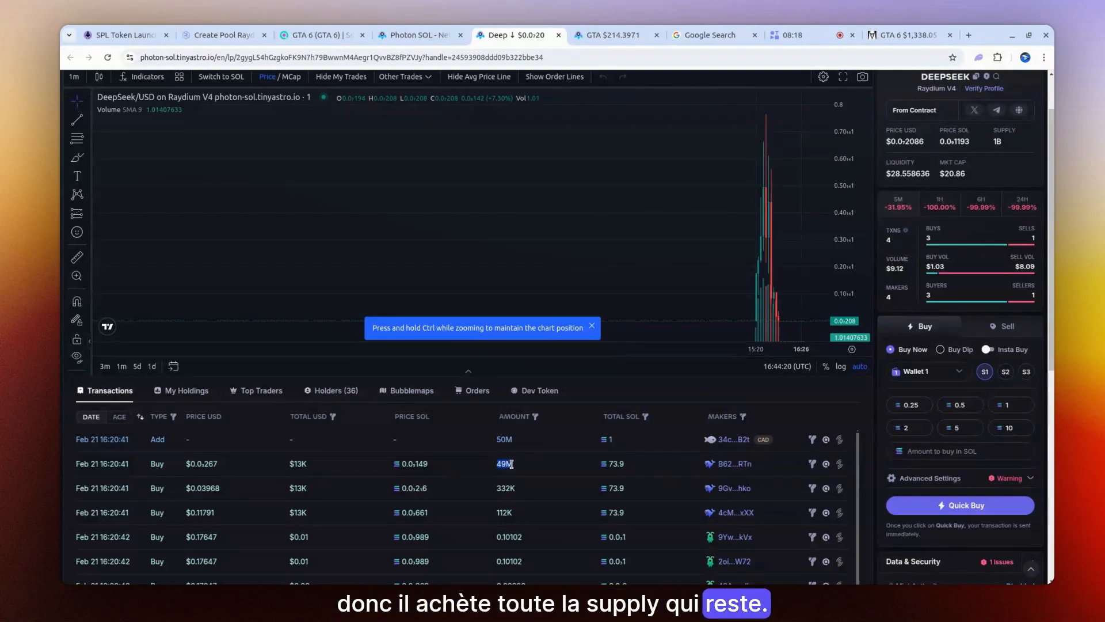
{"action": "left_click_drag", "start_coordinate": [608, 488], "coordinate": [622, 489]}
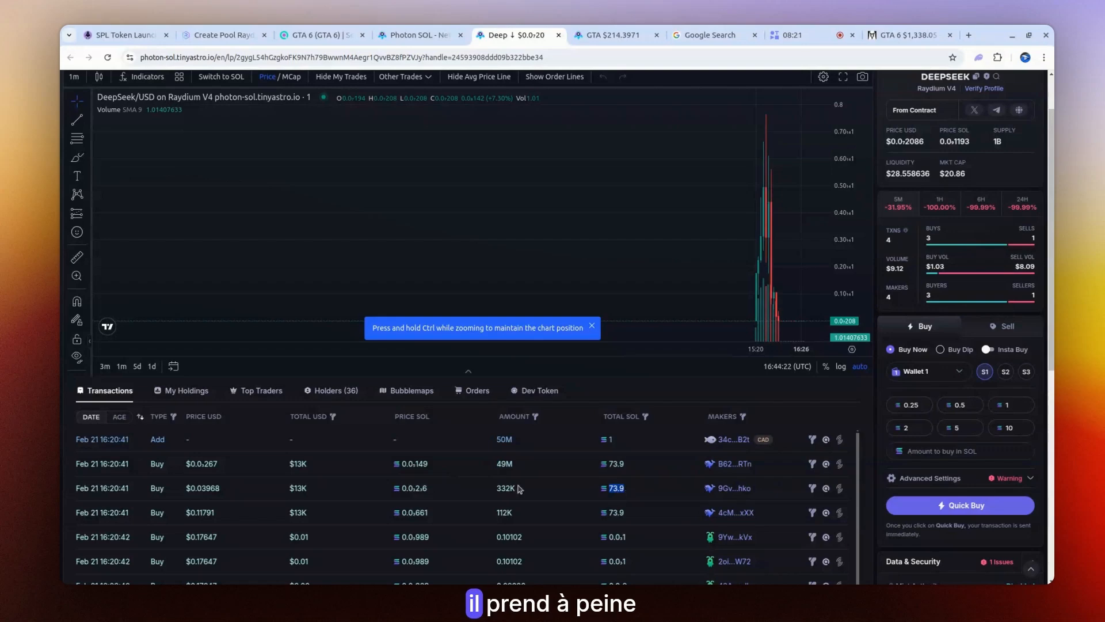
{"action": "left_click_drag", "start_coordinate": [496, 488], "coordinate": [515, 497]}
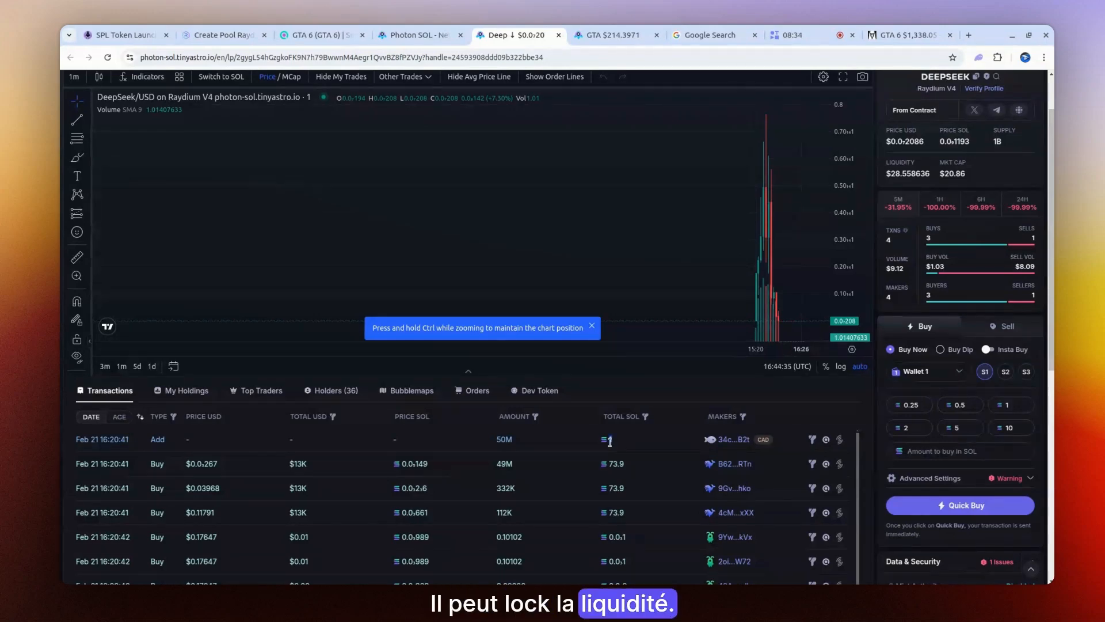
Check DeepSeek's LP Burned and Mint Authority security data and inspect the token's price chart in Photon
{"action": "scroll", "coordinate": [947, 475], "scroll_direction": "down", "scroll_amount": 4}
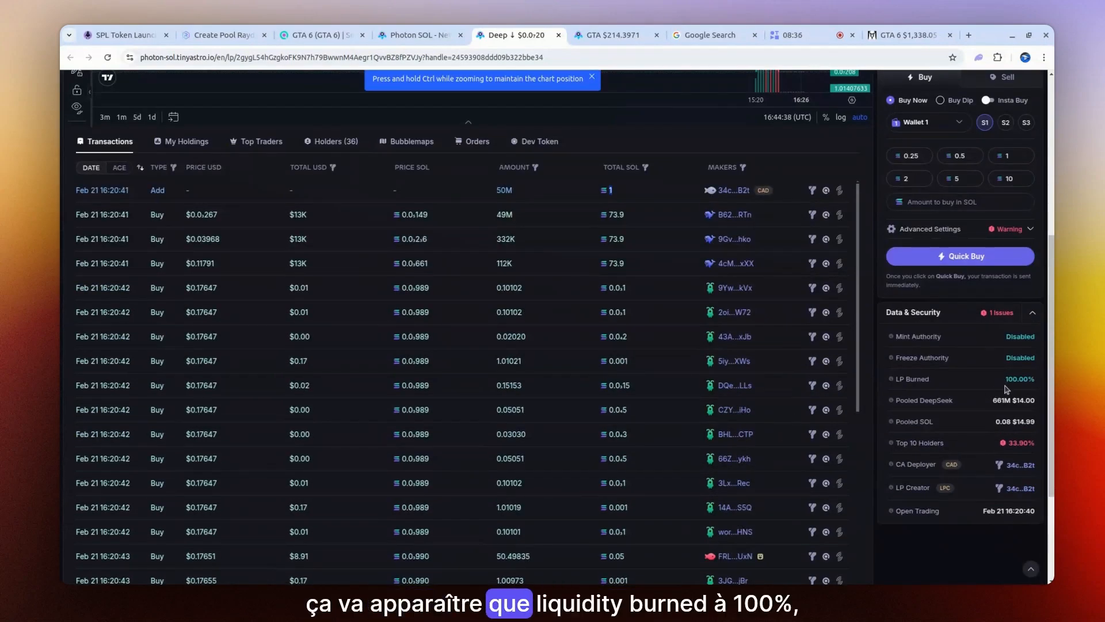
{"action": "left_click_drag", "start_coordinate": [1006, 378], "coordinate": [1029, 380]}
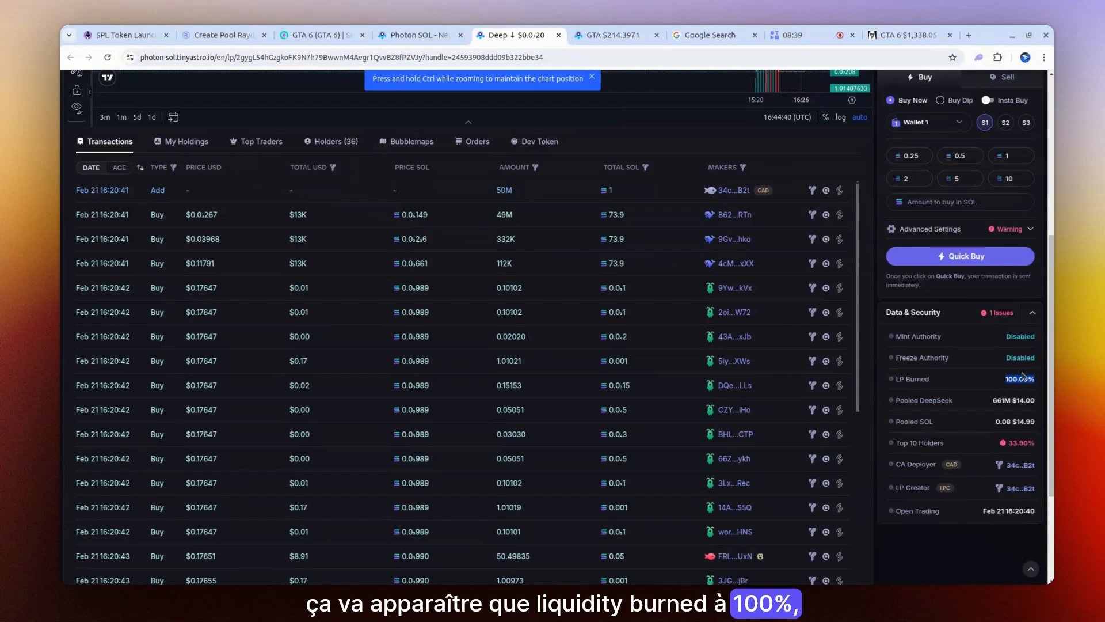
{"action": "left_click_drag", "start_coordinate": [1007, 336], "coordinate": [1030, 339]}
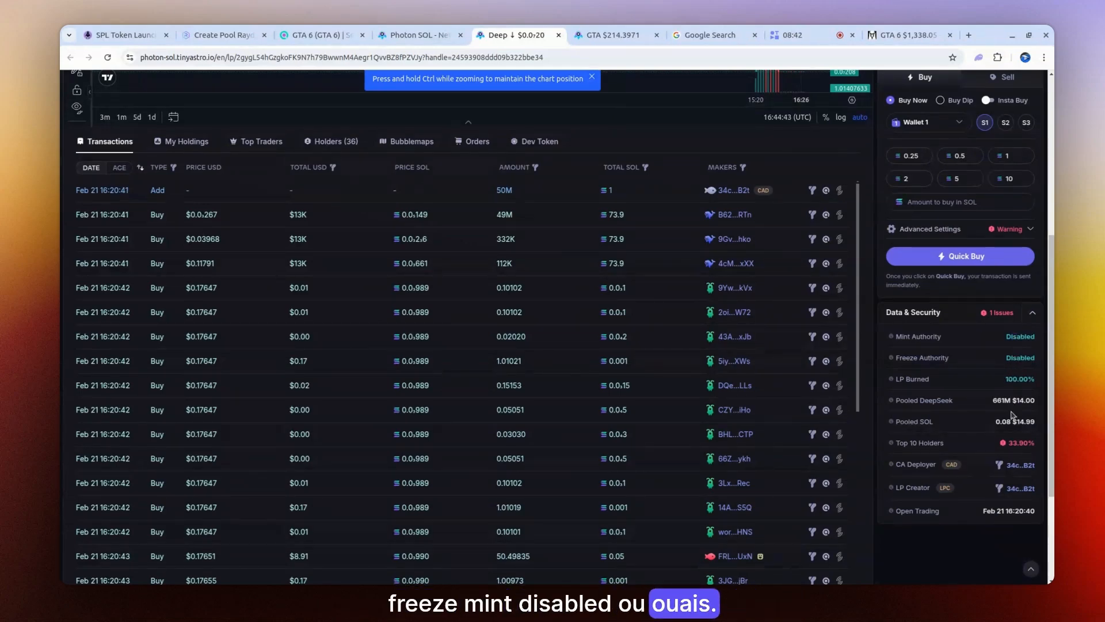
{"action": "scroll", "coordinate": [983, 425], "scroll_direction": "up", "scroll_amount": 5}
{"action": "left_click_drag", "start_coordinate": [753, 281], "coordinate": [599, 281]}
{"action": "scroll", "coordinate": [982, 421], "scroll_direction": "down", "scroll_amount": 5}
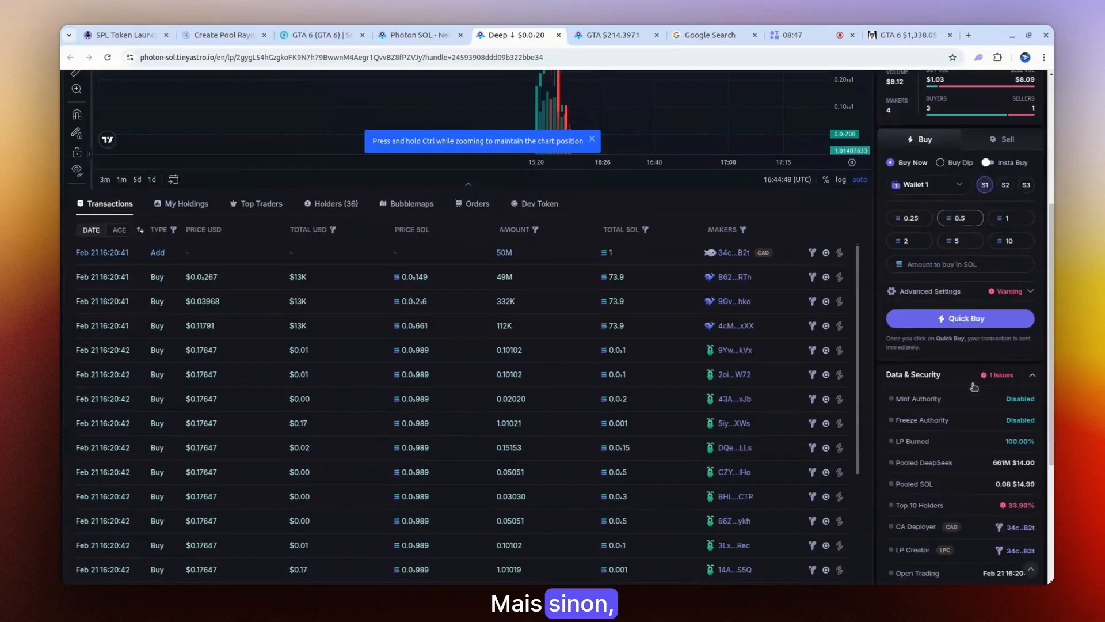
{"action": "left_click_drag", "start_coordinate": [1008, 443], "coordinate": [1032, 442]}
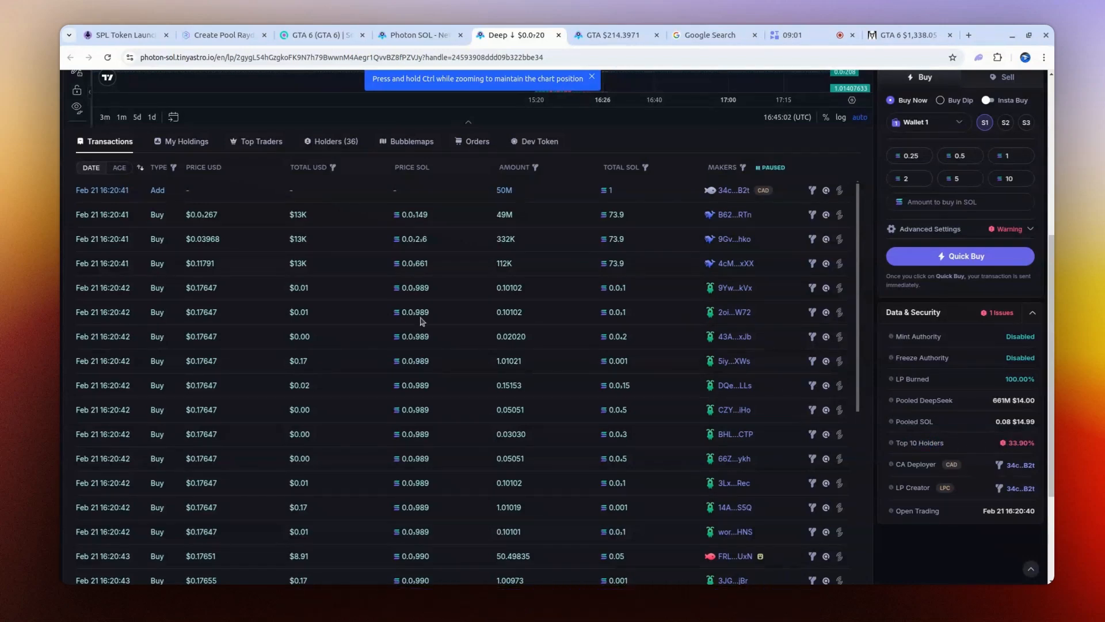
{"action": "scroll", "coordinate": [804, 364], "scroll_direction": "up", "scroll_amount": 5}
{"action": "left_click_drag", "start_coordinate": [468, 237], "coordinate": [619, 248]}
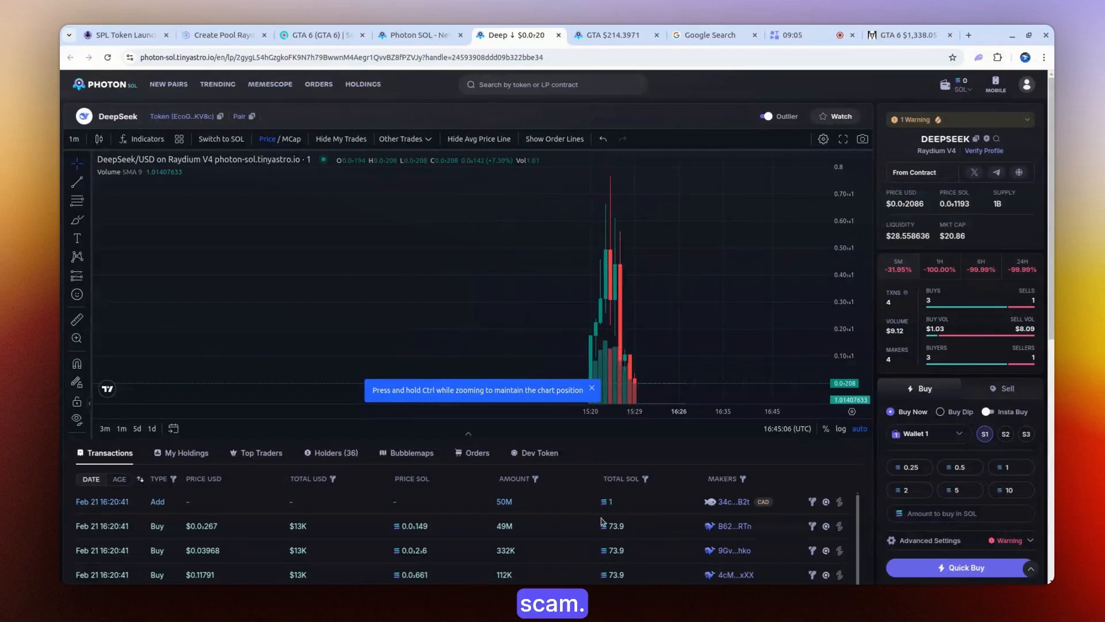
Switch to the GTA 6 token's Photon page and sort its transactions oldest first to view the initial liquidity
{"action": "left_click", "coordinate": [615, 34]}
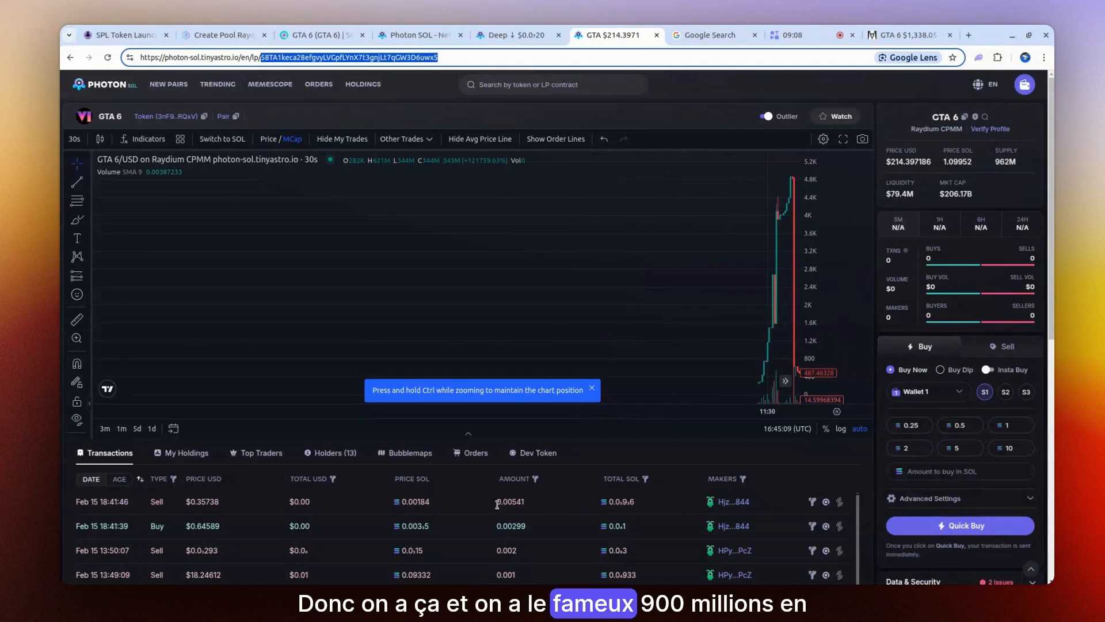
{"action": "left_click", "coordinate": [140, 479]}
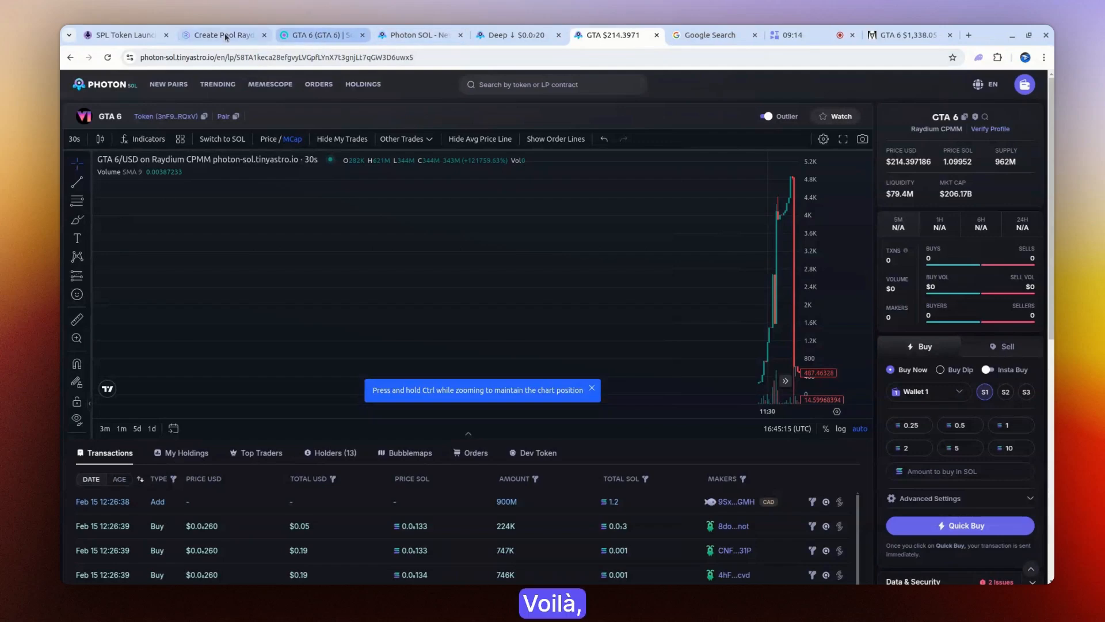
Revisit the GTA 6 creation form in SPL Token Launcher and return to DeepSeek's Photon chart
{"action": "left_click", "coordinate": [117, 36]}
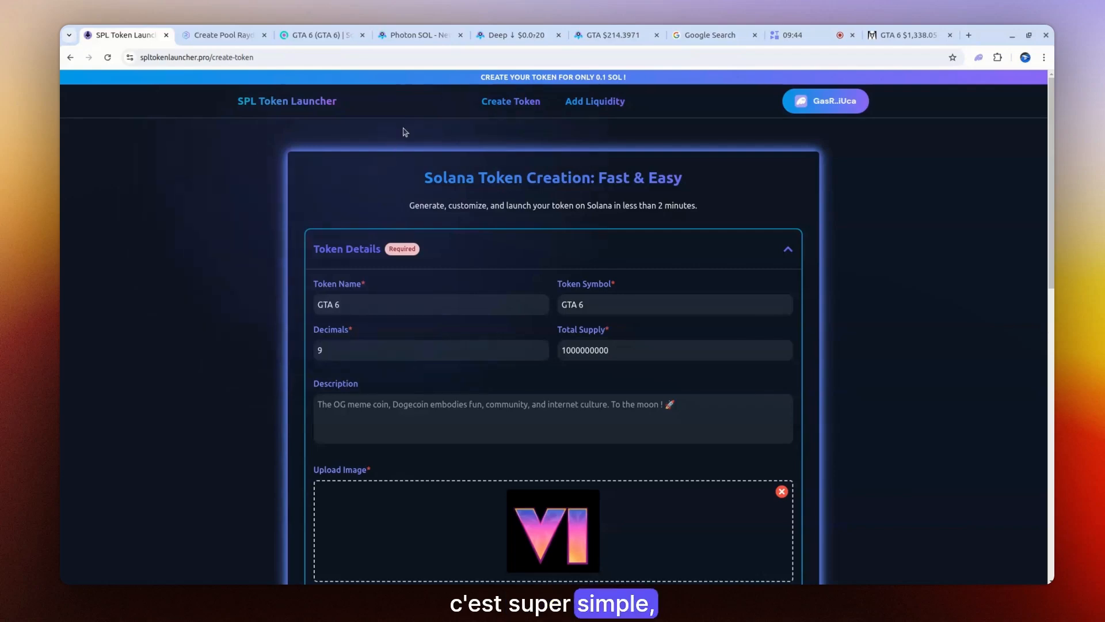
{"action": "left_click", "coordinate": [514, 36]}
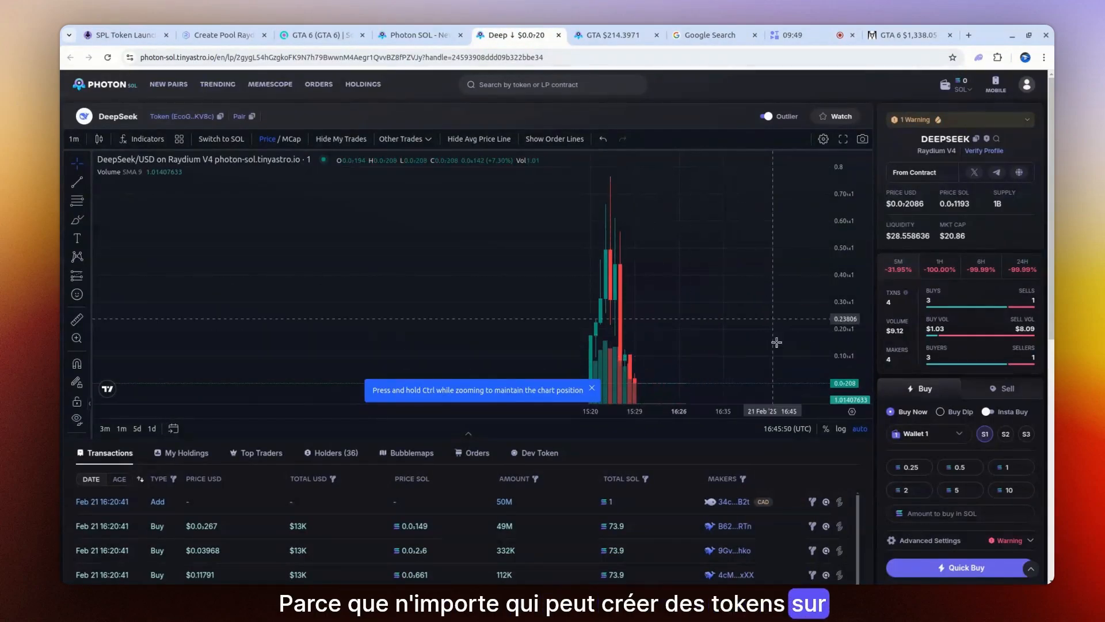